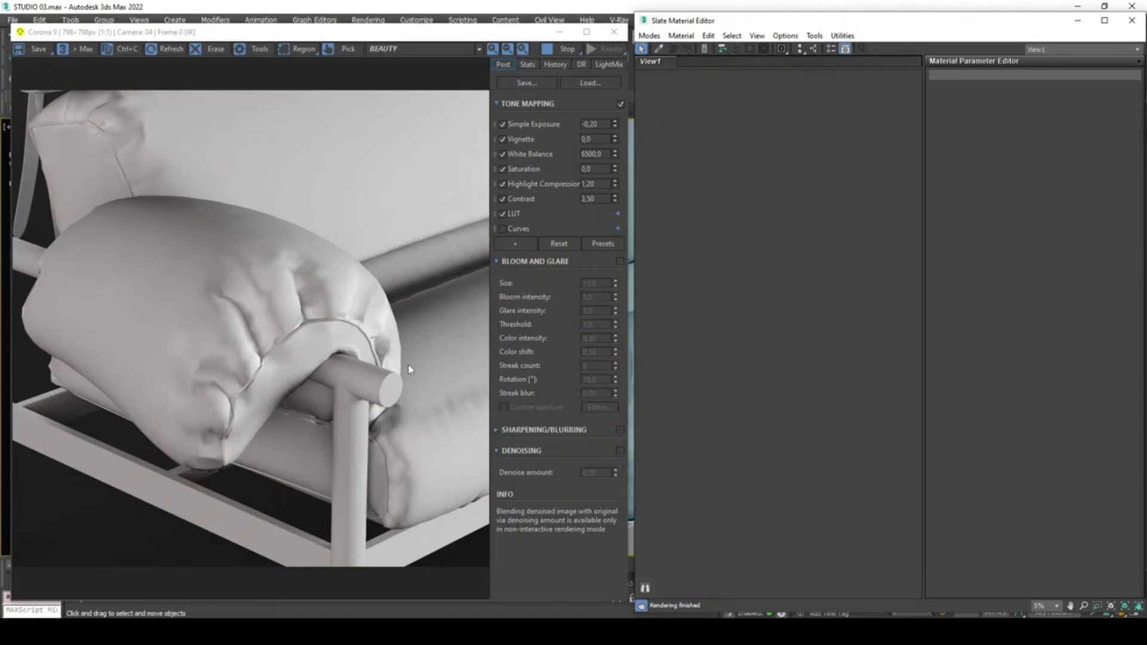
# Create a CoronaLegacyMtl material node in the empty Slate view.
pyautogui.rightClick(743, 216)
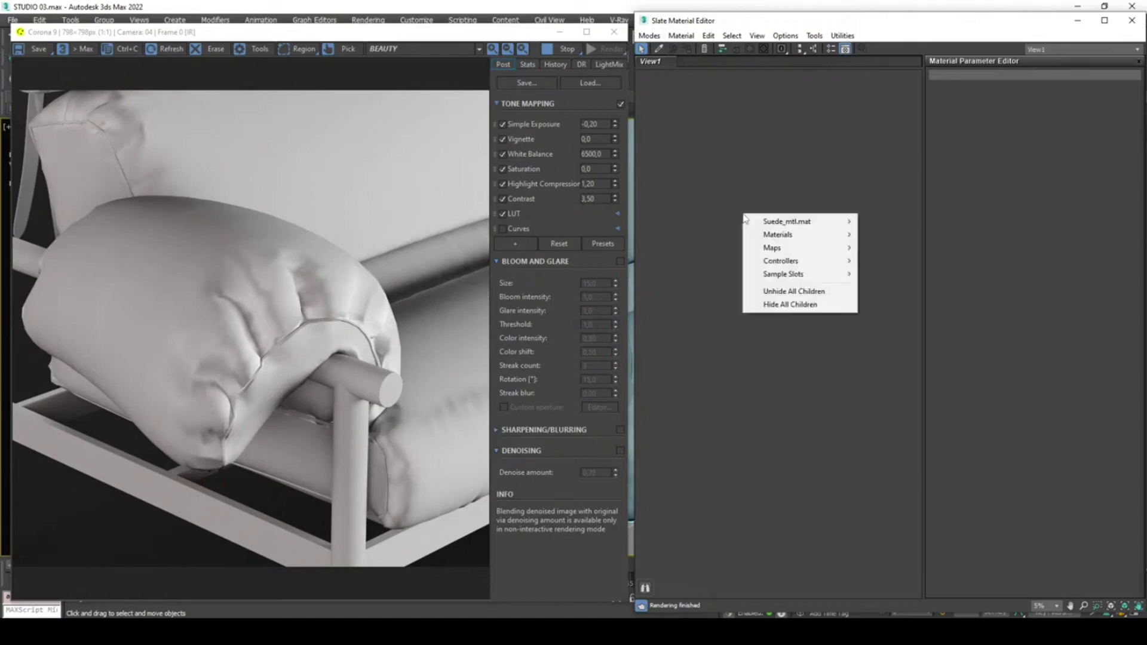
pyautogui.moveTo(800, 234)
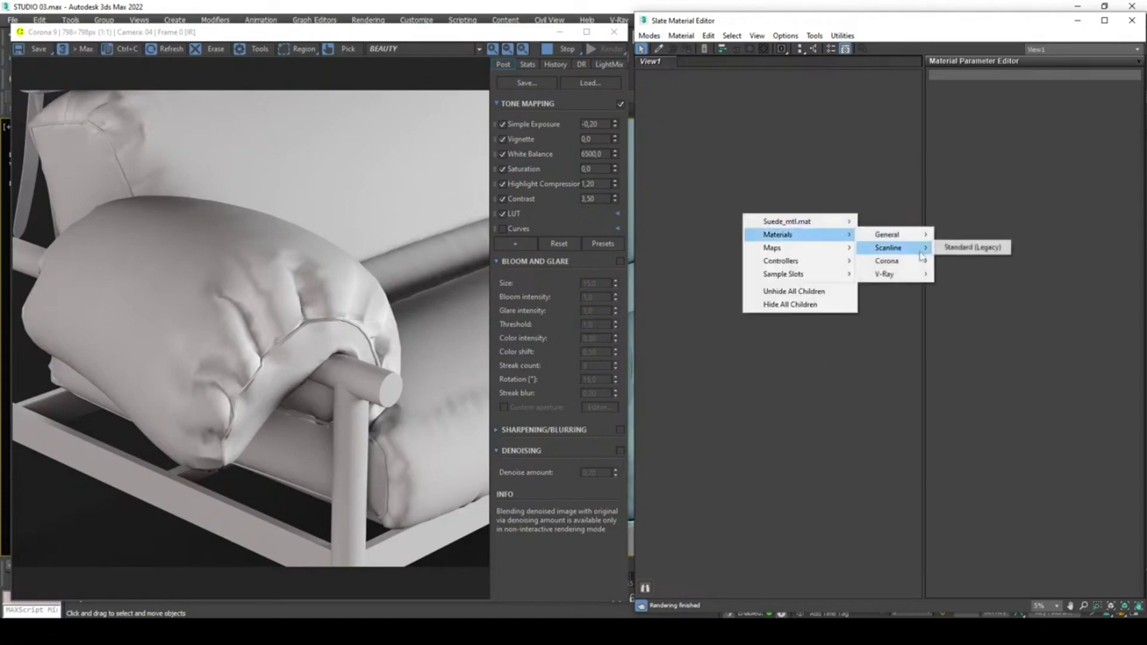
pyautogui.moveTo(889, 261)
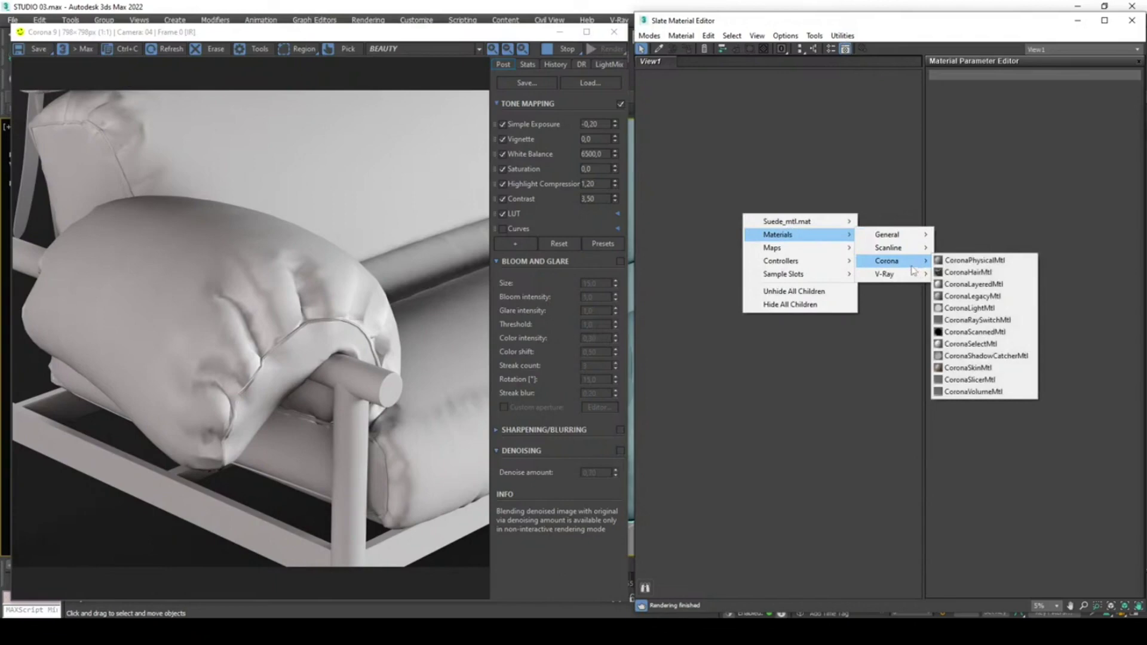
pyautogui.click(986, 307)
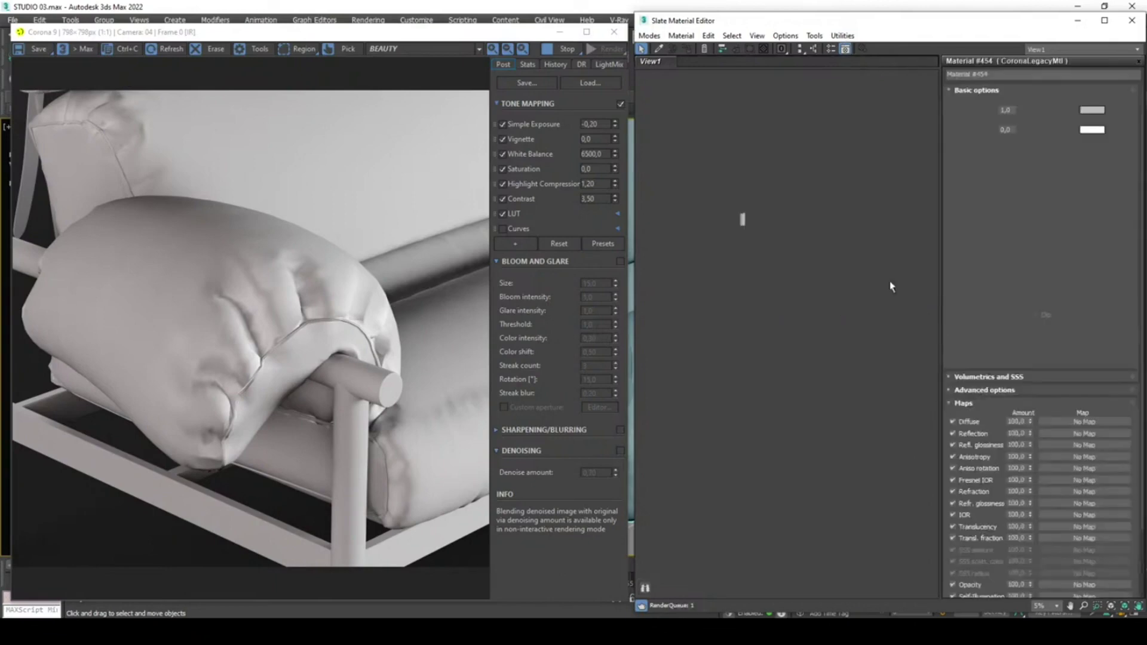
pyautogui.scroll(5, 763, 209)
pyautogui.moveTo(720, 247); pyautogui.dragTo(872, 250, button='middle')
pyautogui.scroll(1, 808, 255)
pyautogui.scroll(8, 811, 258)
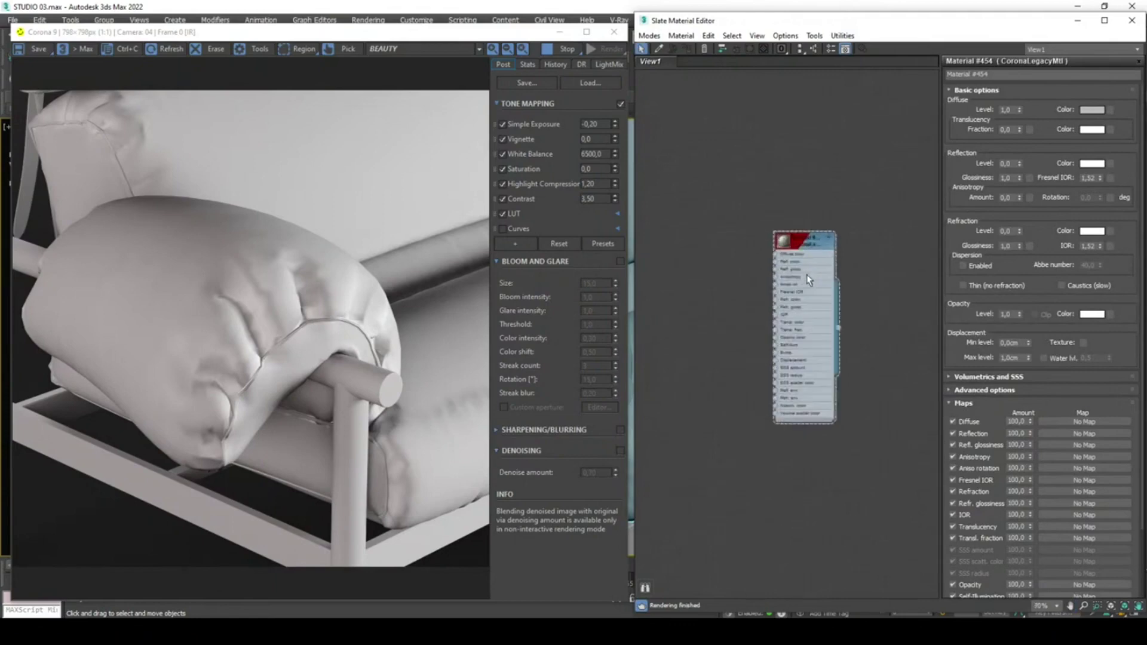
pyautogui.scroll(1, 847, 239)
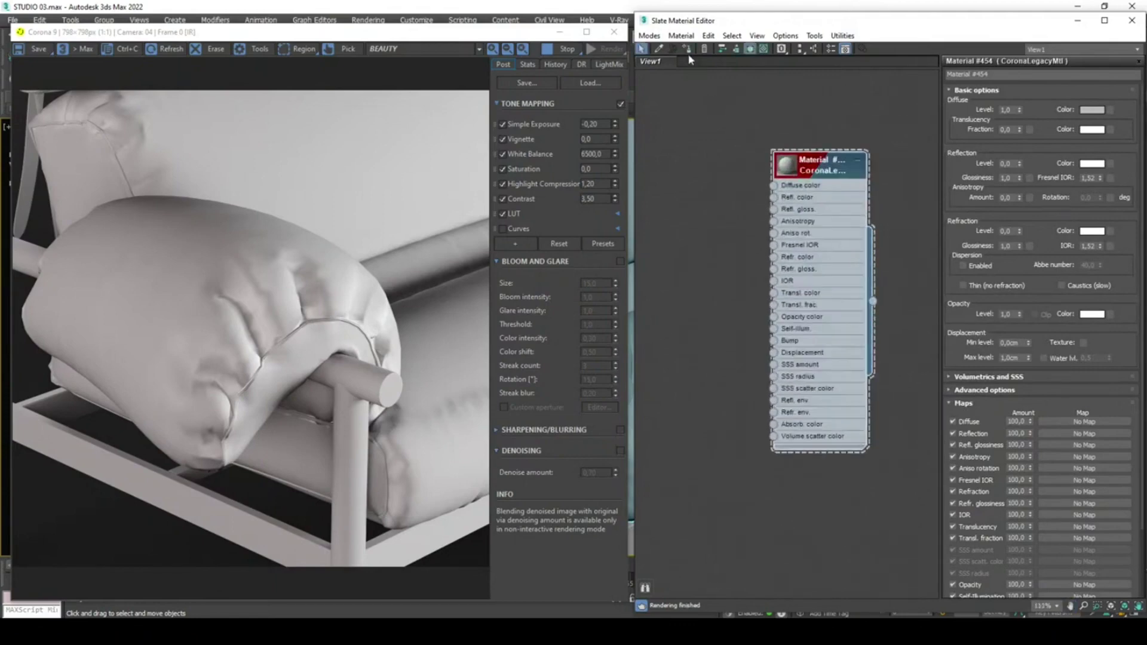
pyautogui.click(1094, 112)
pyautogui.click(587, 223)
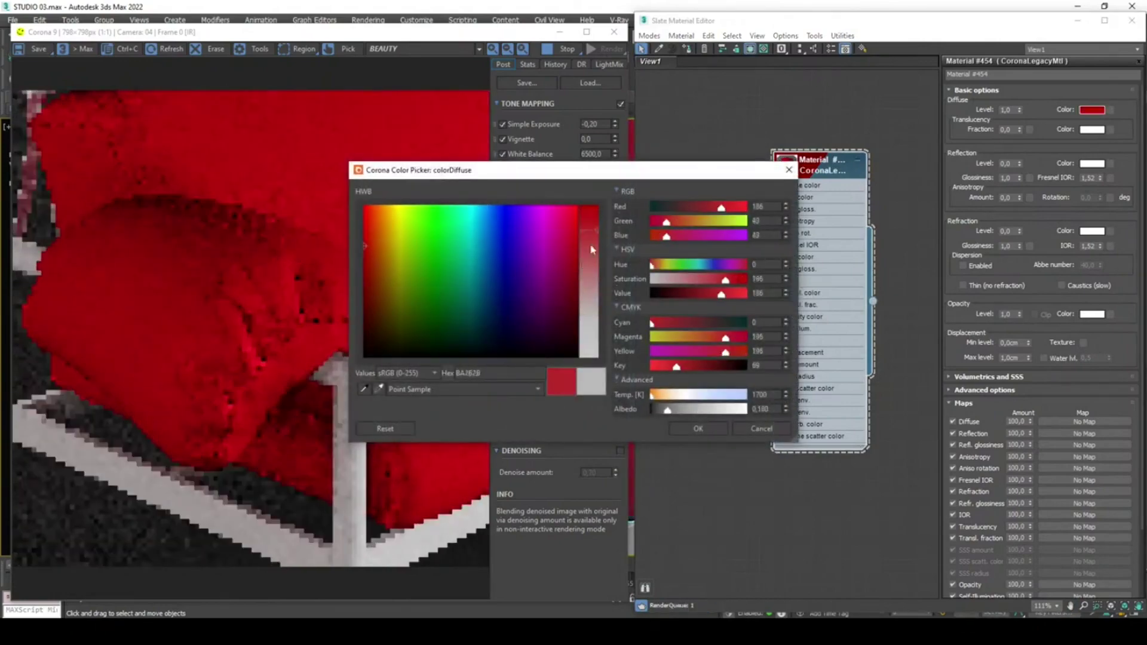
pyautogui.click(761, 428)
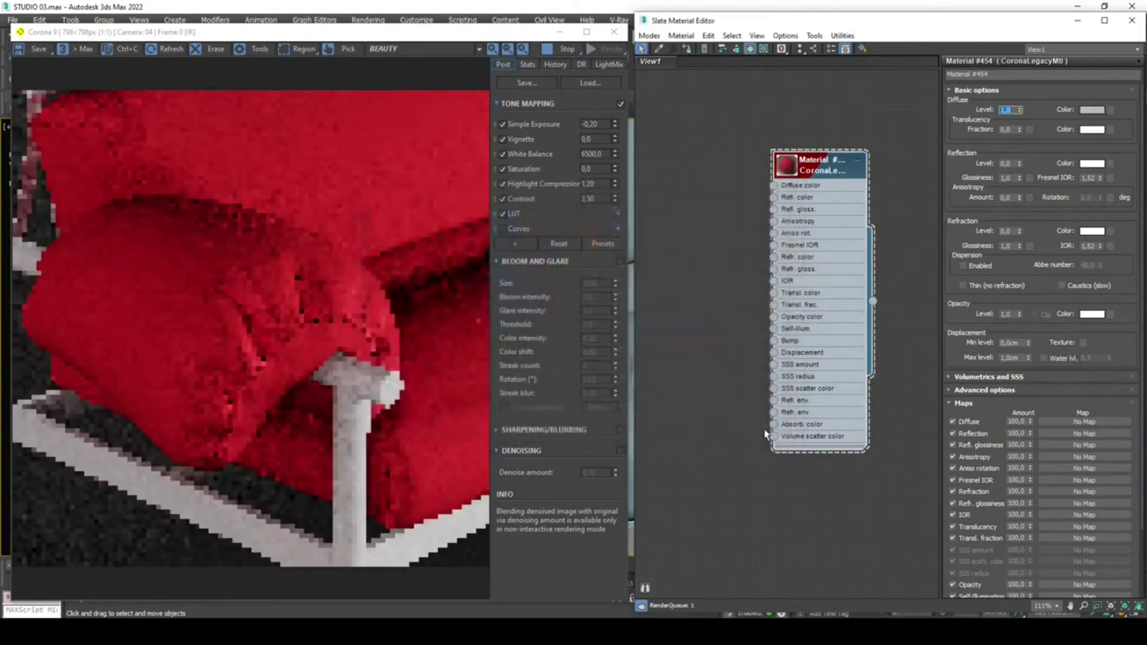
# Add a General Falloff map to the material's Diffuse color input and place its node closer to the material.
pyautogui.moveTo(743, 329); pyautogui.dragTo(773, 293, button='middle')
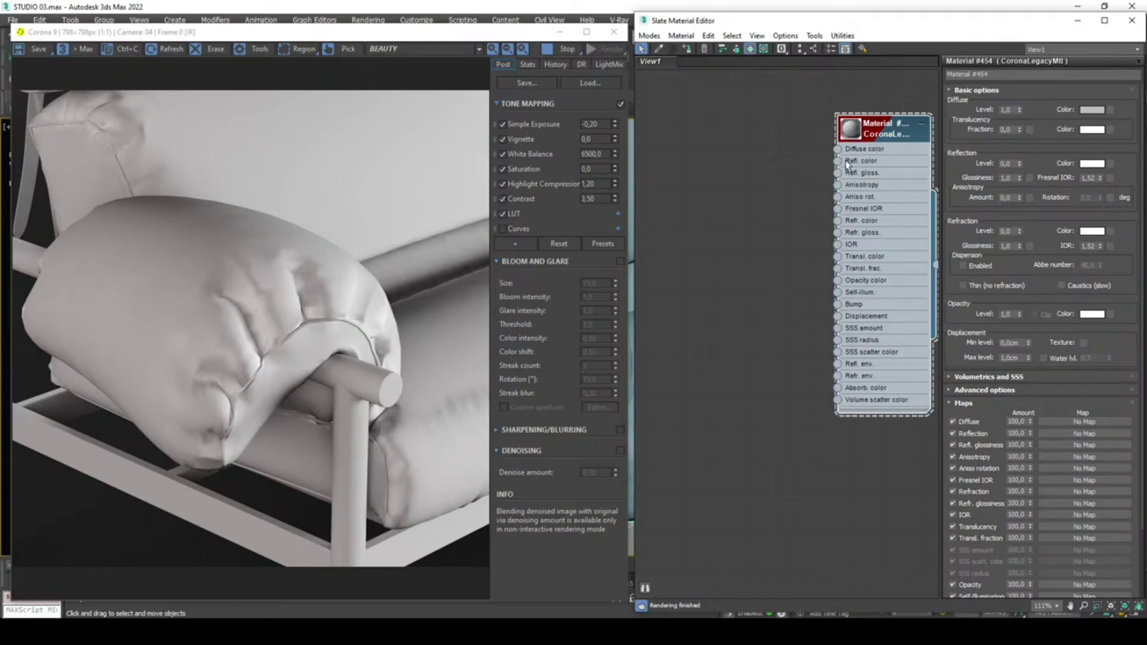
pyautogui.moveTo(847, 161); pyautogui.dragTo(728, 158)
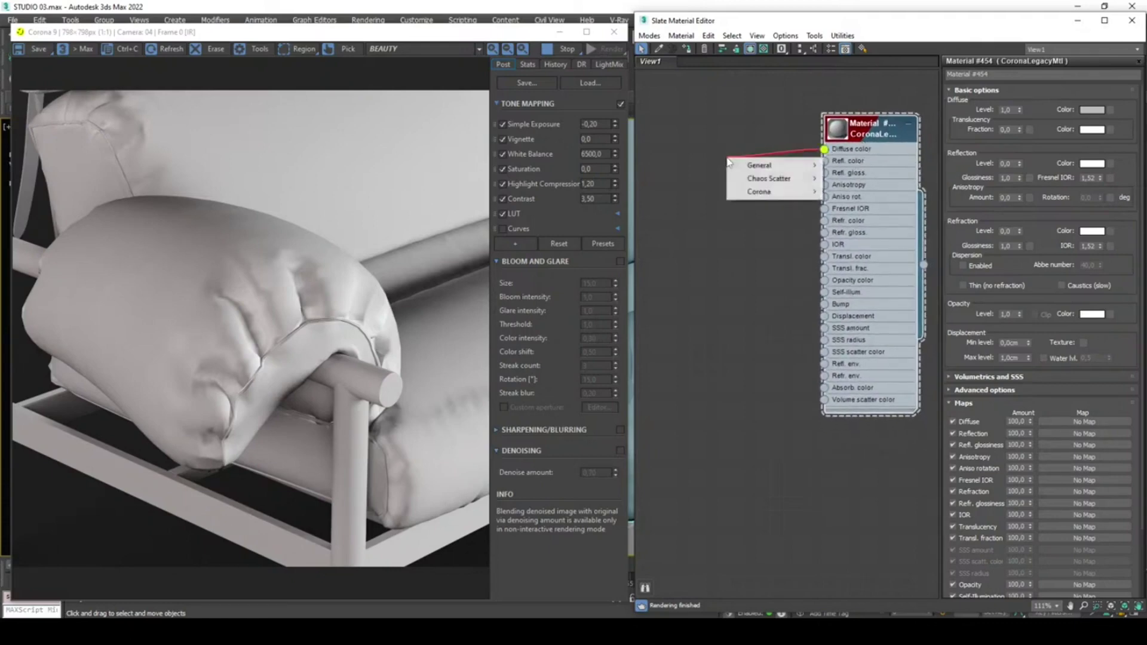
pyautogui.moveTo(773, 172)
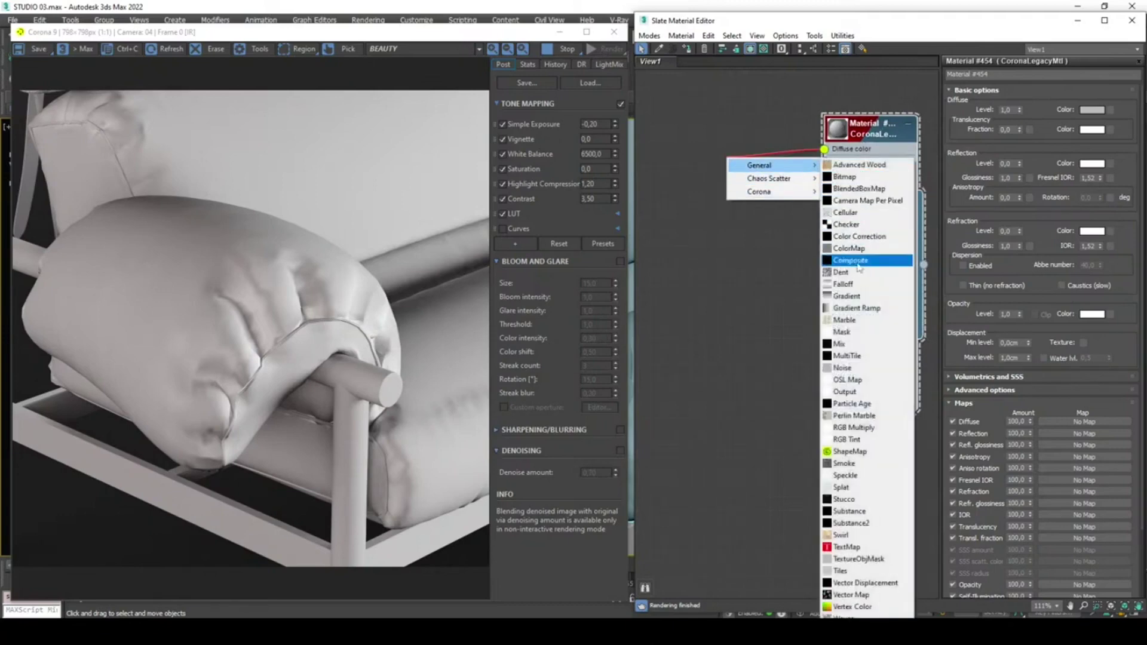
pyautogui.click(857, 286)
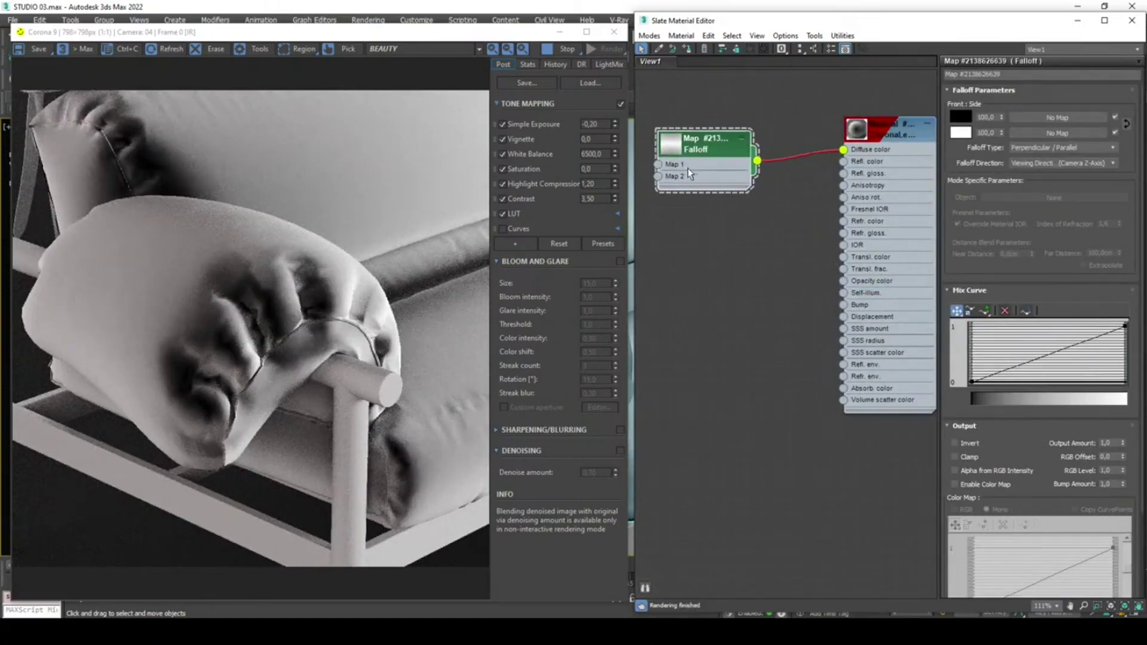
pyautogui.moveTo(688, 170); pyautogui.dragTo(733, 176)
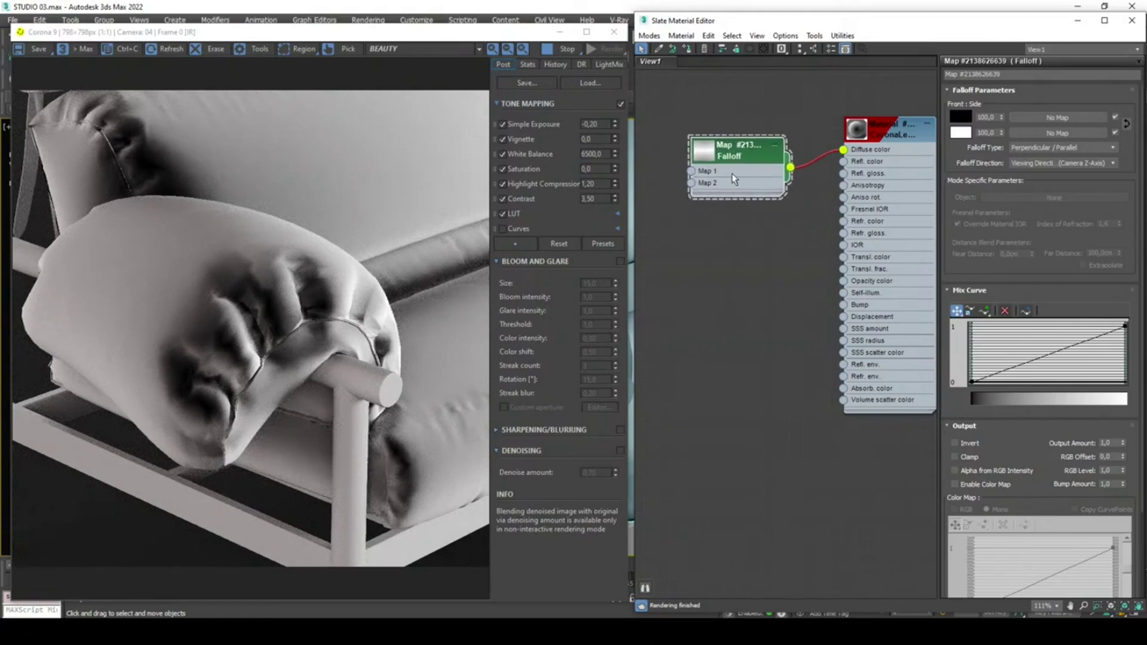
pyautogui.scroll(-3, 747, 209)
pyautogui.moveTo(754, 209); pyautogui.dragTo(764, 208, button='middle')
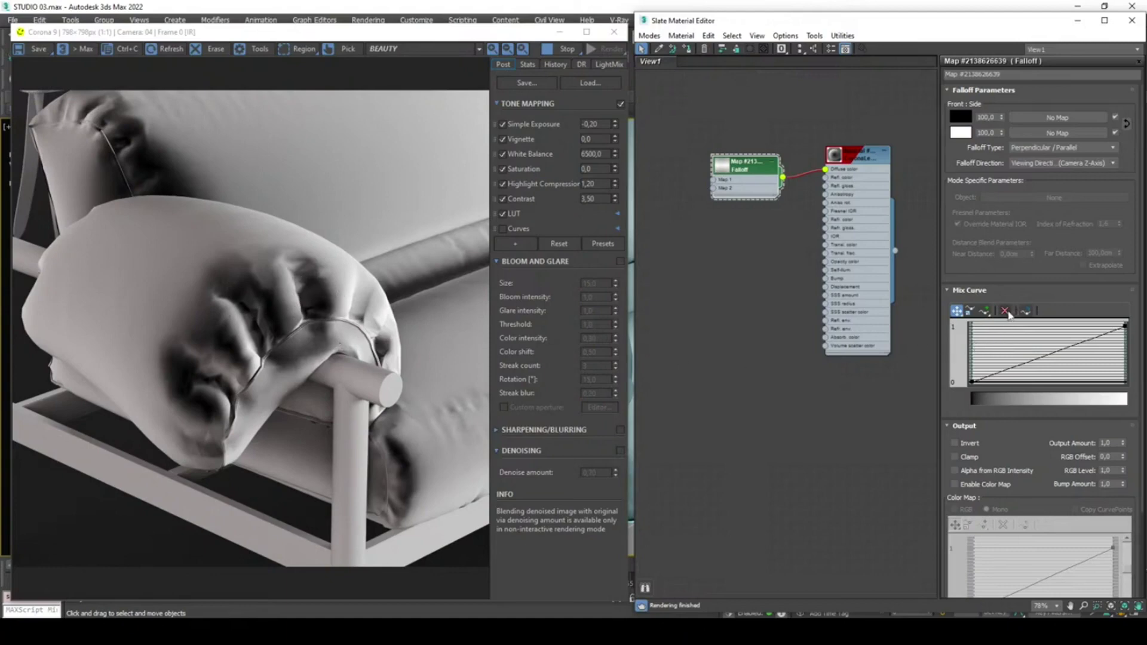
# Try to darken the Falloff's mix curve by adding a corner point in its upper half and pulling it down.
pyautogui.click(987, 310)
pyautogui.click(1072, 345)
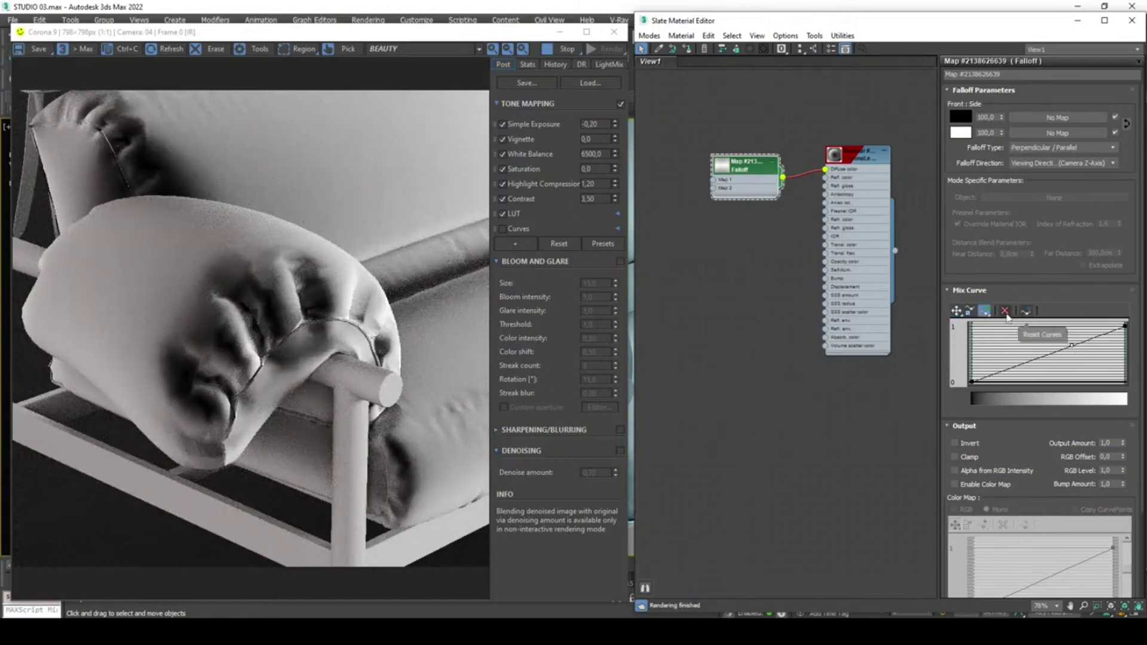
pyautogui.click(971, 311)
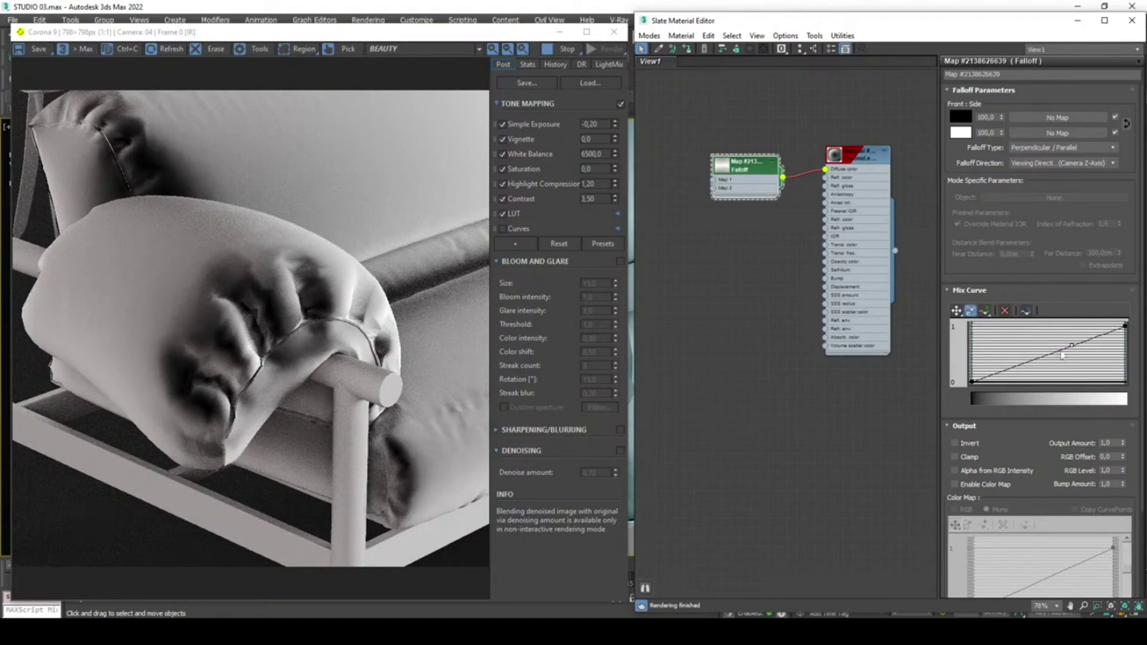
pyautogui.moveTo(1071, 345); pyautogui.dragTo(1086, 367)
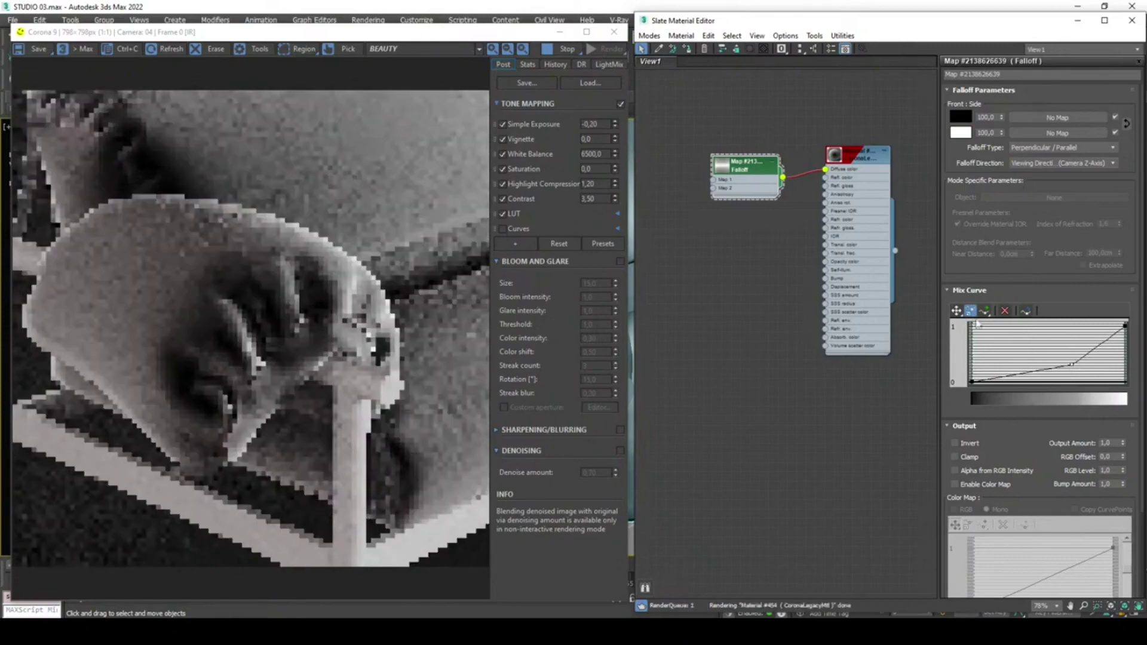
pyautogui.click(956, 311)
pyautogui.moveTo(1069, 362); pyautogui.dragTo(1082, 367)
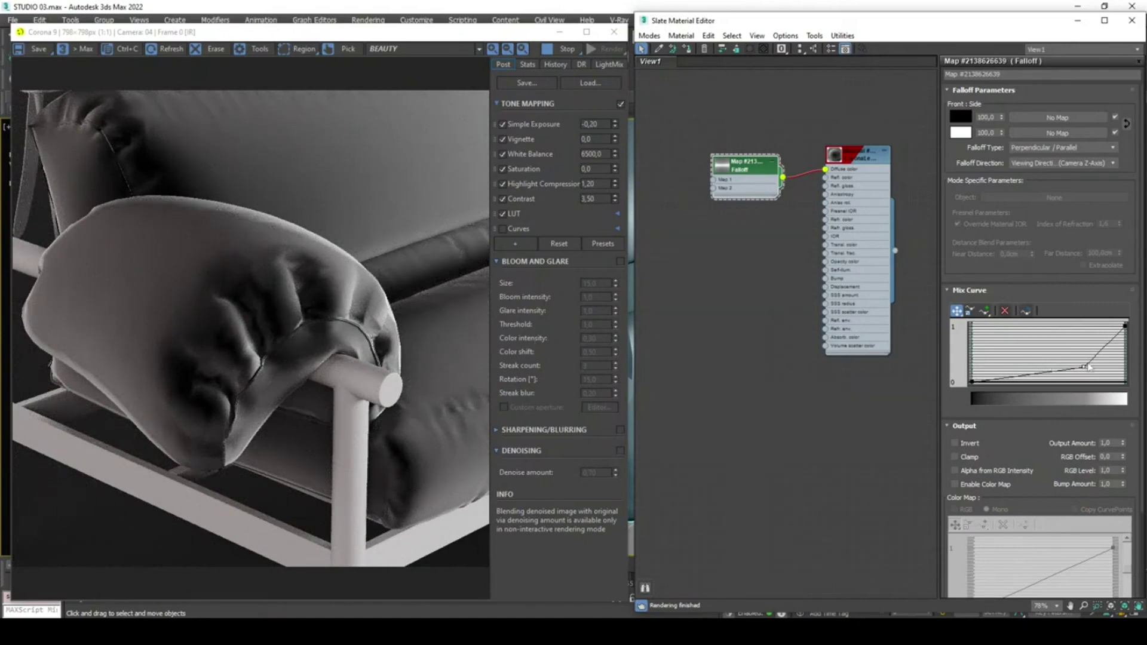
pyautogui.moveTo(1085, 366); pyautogui.dragTo(1085, 369)
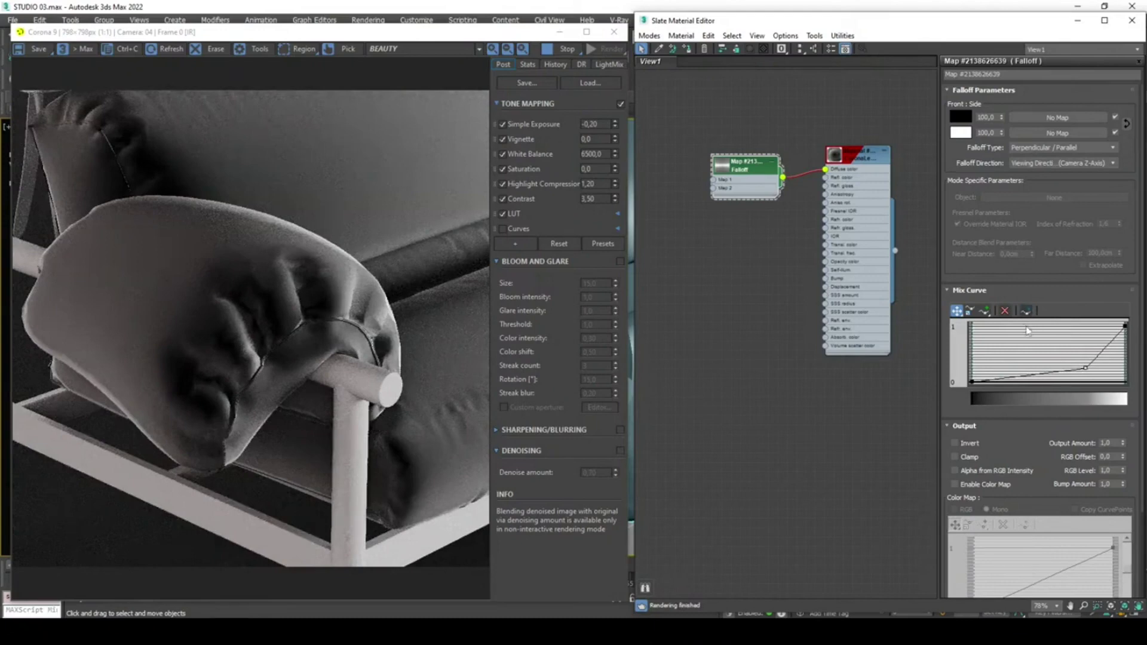
# Switch the mix curve's point-adding tool to Bezier points and reset the Falloff's mix curve.
pyautogui.moveTo(986, 312); pyautogui.dragTo(984, 342)
pyautogui.click(1091, 359)
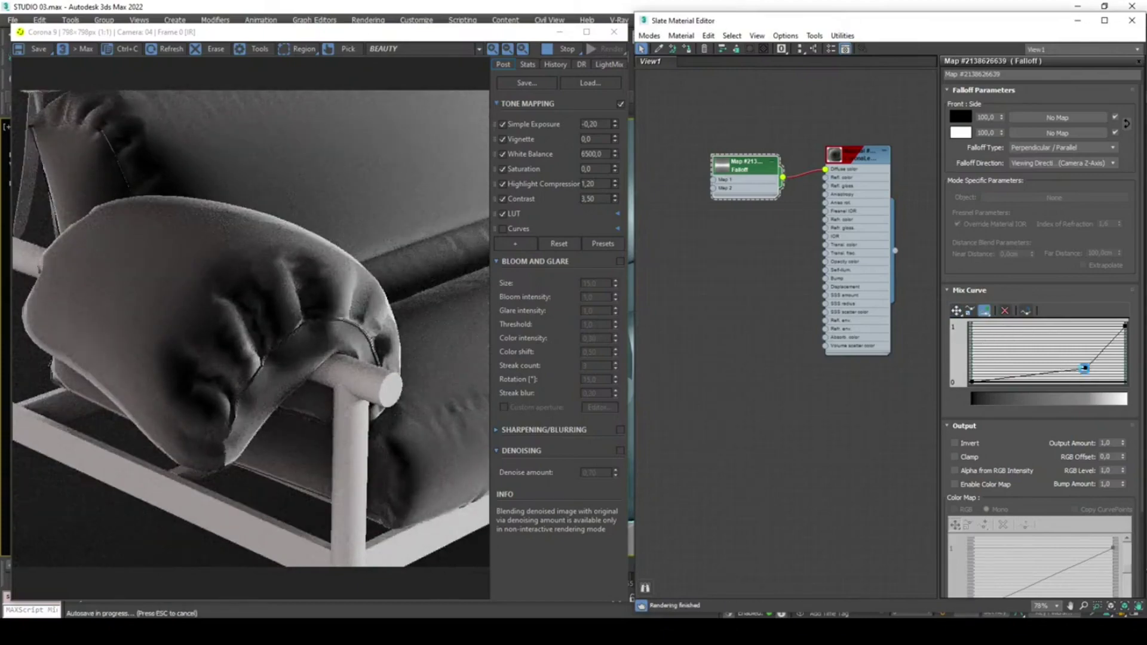
pyautogui.moveTo(1085, 368); pyautogui.dragTo(1086, 368)
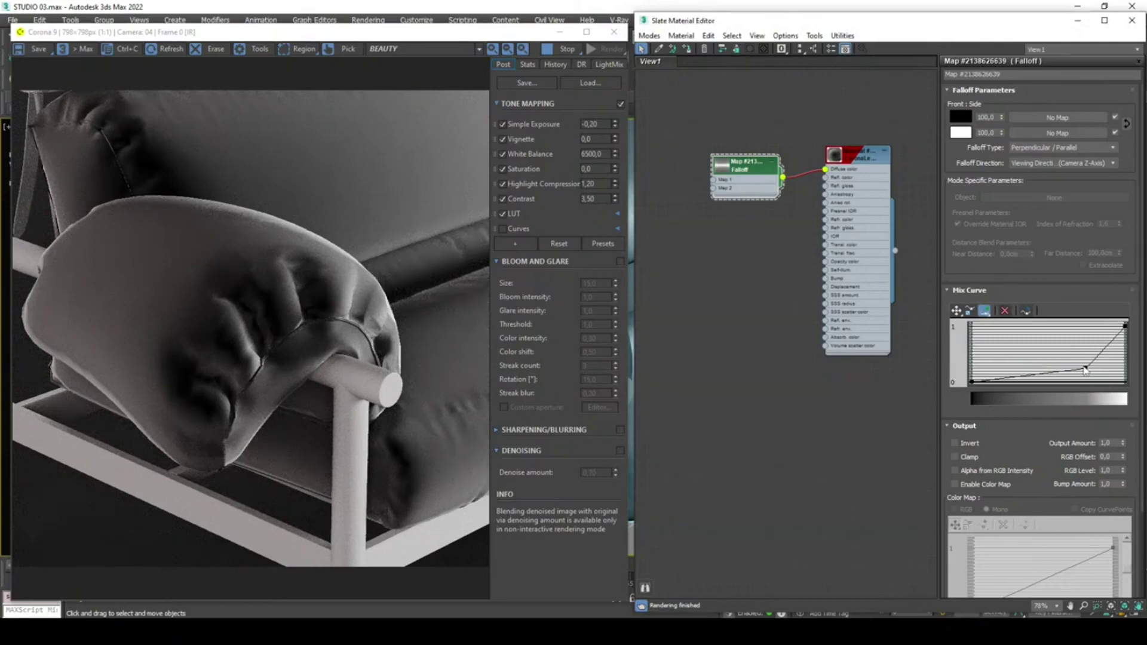
pyautogui.click(956, 310)
pyautogui.click(1004, 310)
# Add a Bezier point to the Falloff's mix curve, pull it down toward the white end and adjust its handle into a smooth sag.
pyautogui.click(984, 311)
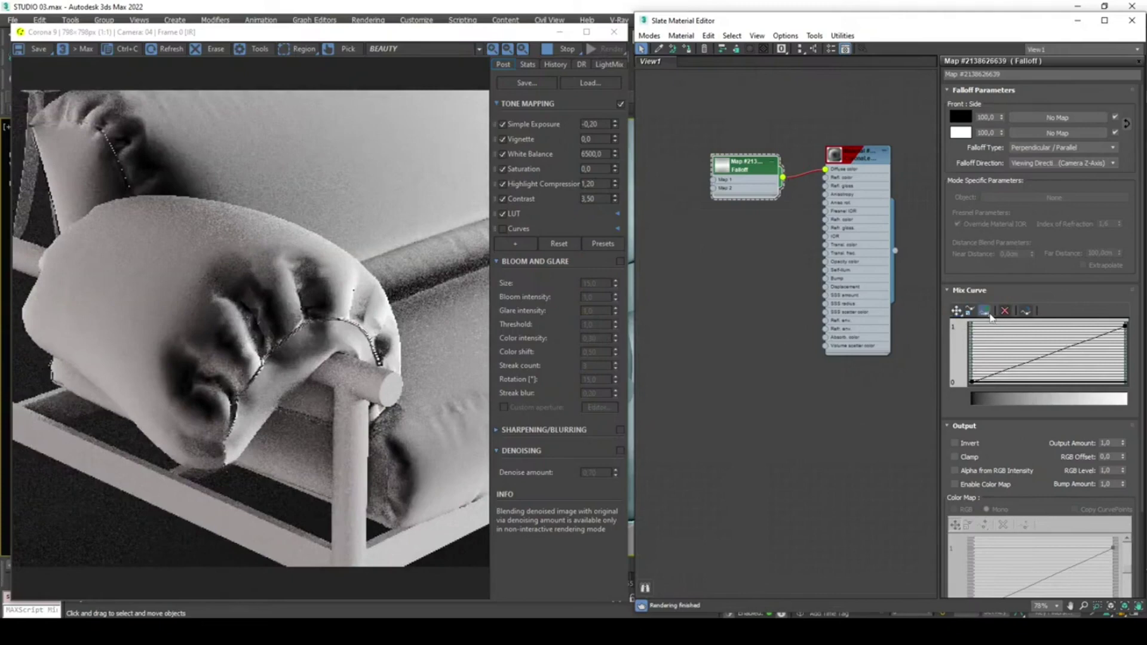
pyautogui.click(1057, 350)
pyautogui.click(957, 311)
pyautogui.moveTo(1058, 348); pyautogui.dragTo(1078, 365)
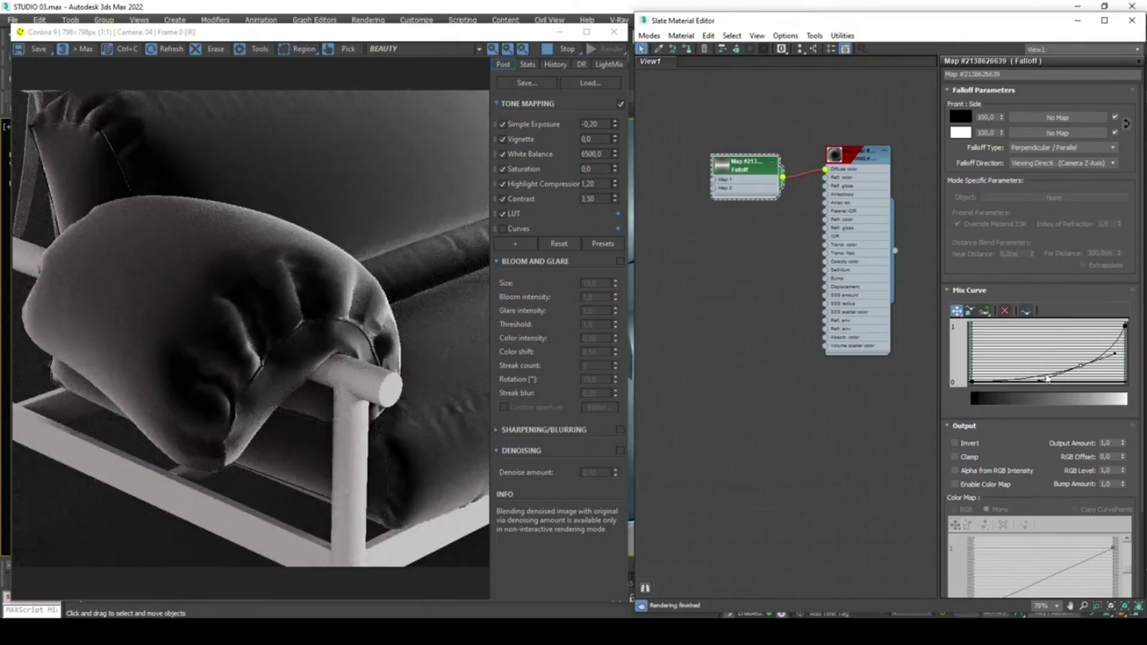
pyautogui.moveTo(1039, 381); pyautogui.dragTo(1048, 378)
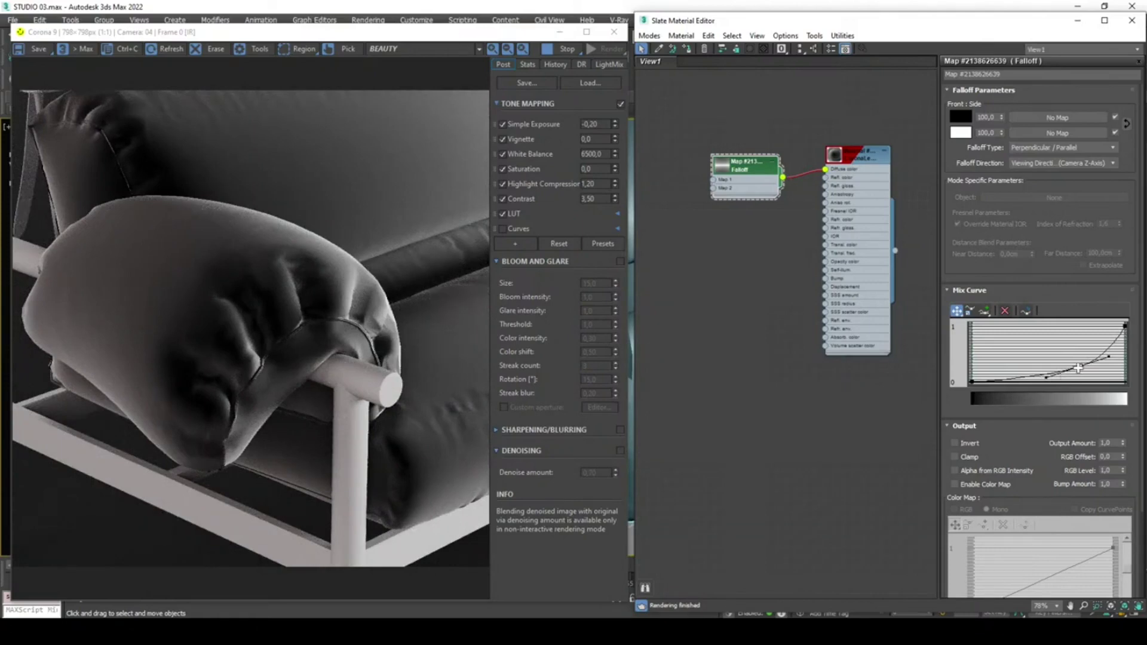
pyautogui.moveTo(1079, 365); pyautogui.dragTo(1084, 371)
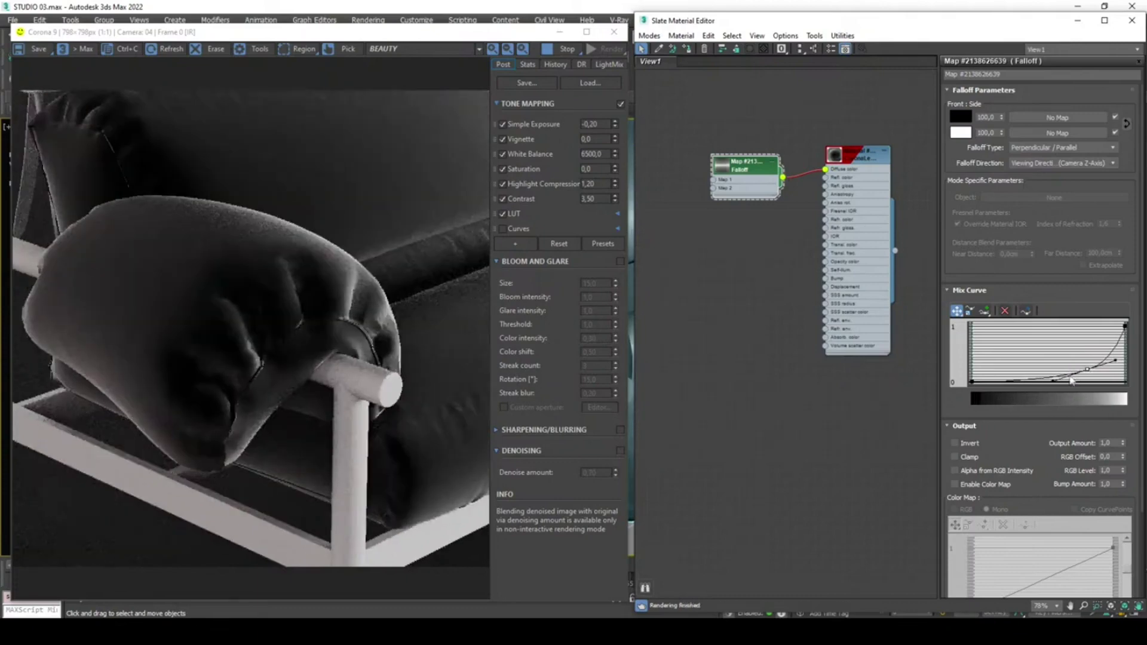
pyautogui.moveTo(1053, 381); pyautogui.dragTo(1049, 379)
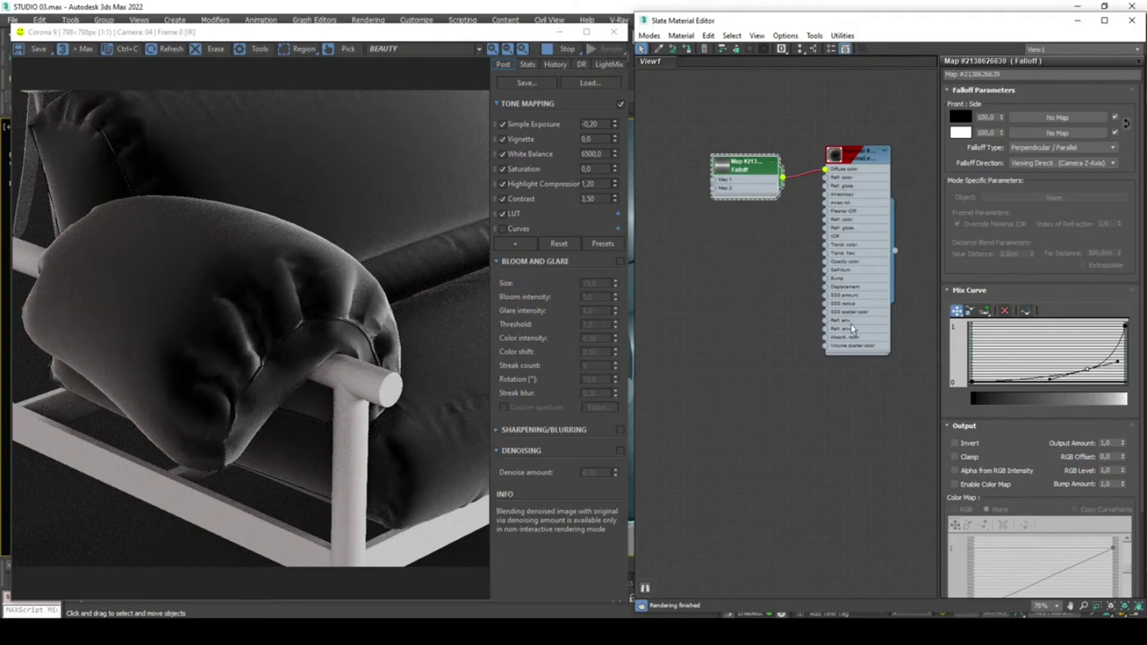
# Create a CoronaColor map and connect it to the Falloff's Map 1 input.
pyautogui.moveTo(825, 324); pyautogui.dragTo(828, 332, button='middle')
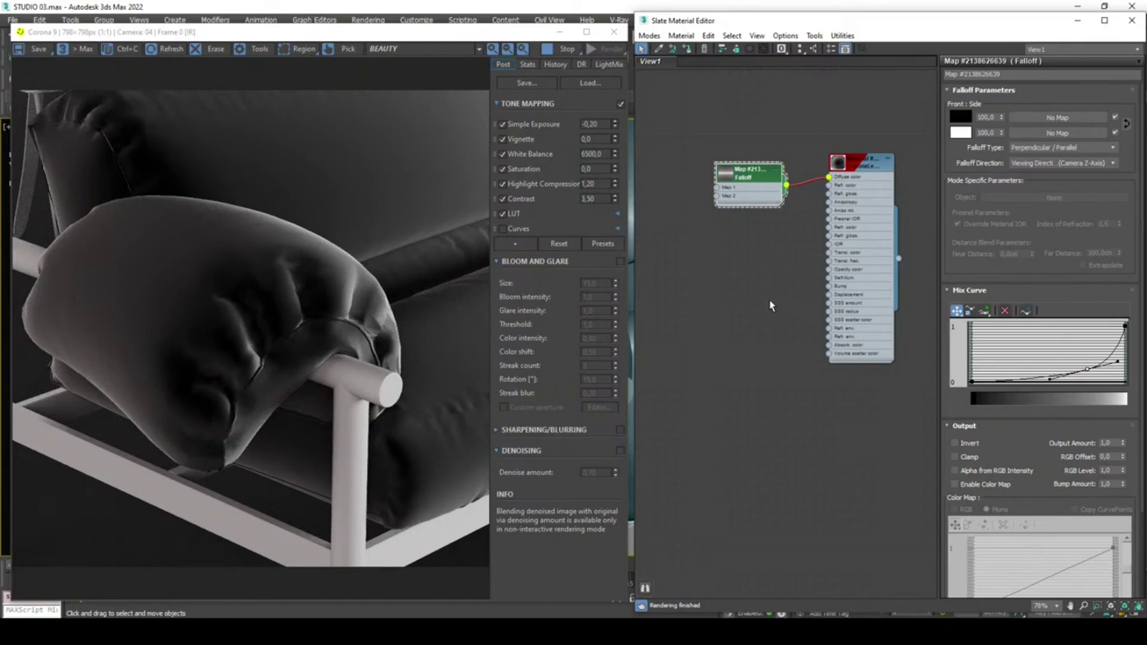
pyautogui.click(859, 246)
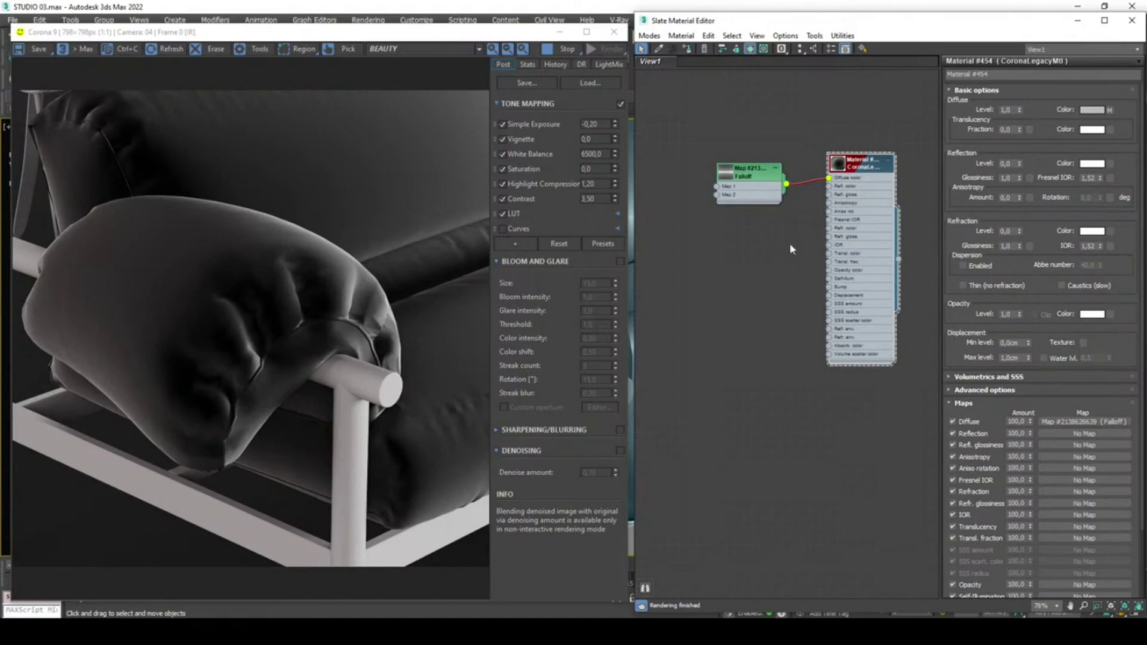
pyautogui.moveTo(717, 228); pyautogui.dragTo(830, 229, button='middle')
pyautogui.rightClick(769, 244)
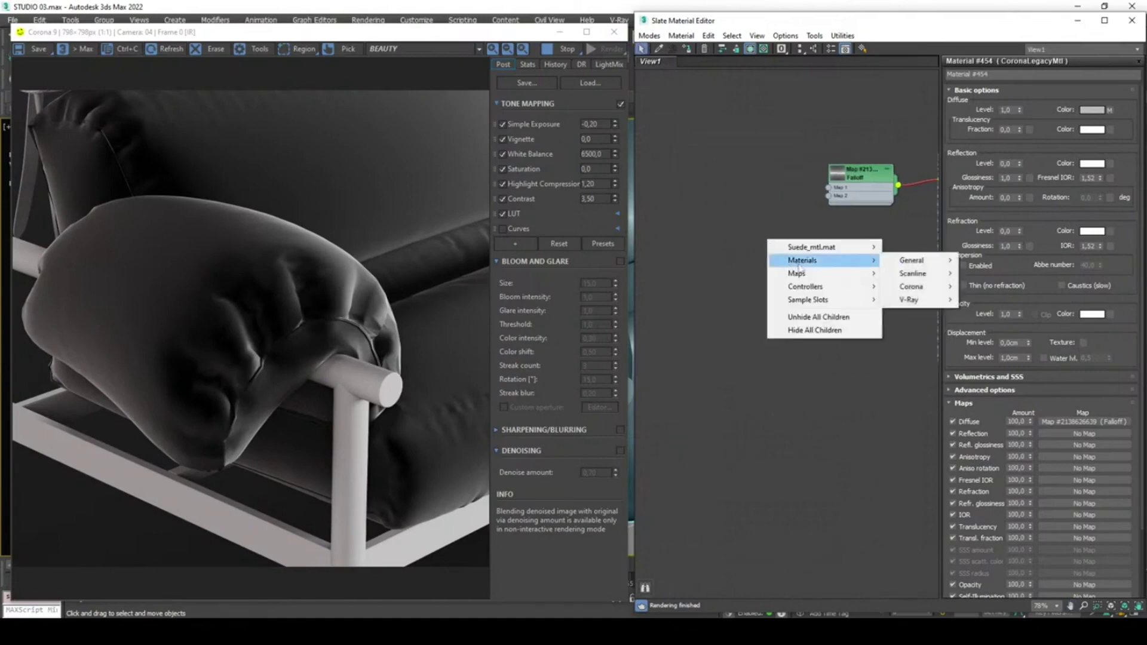
pyautogui.moveTo(819, 278)
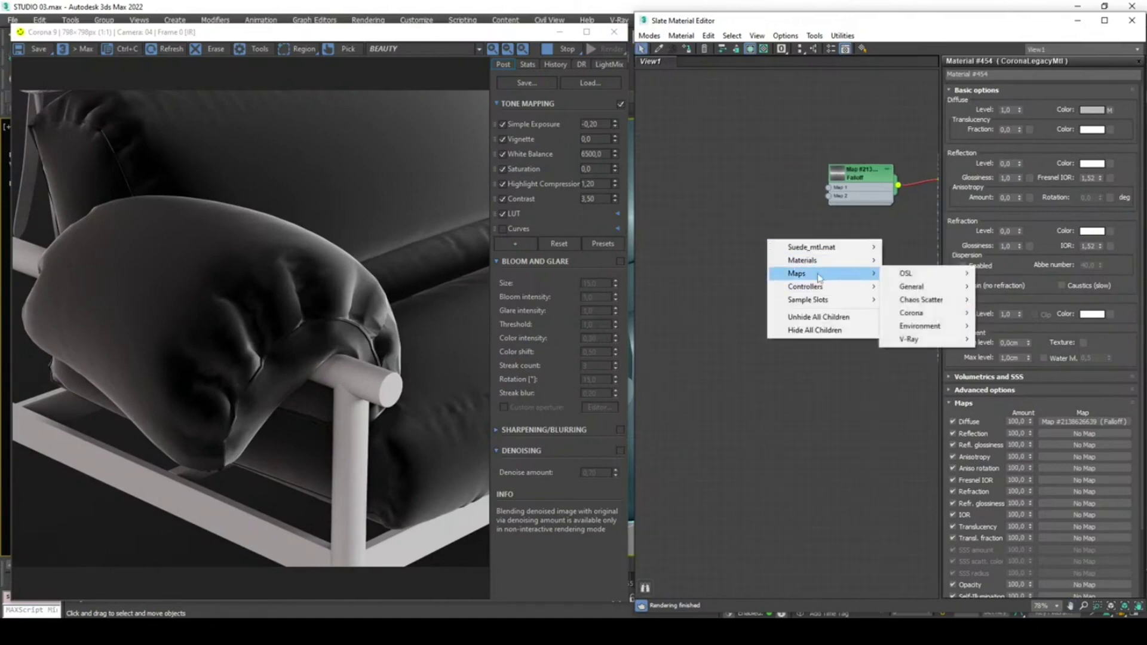
pyautogui.moveTo(920, 313)
pyautogui.click(1006, 347)
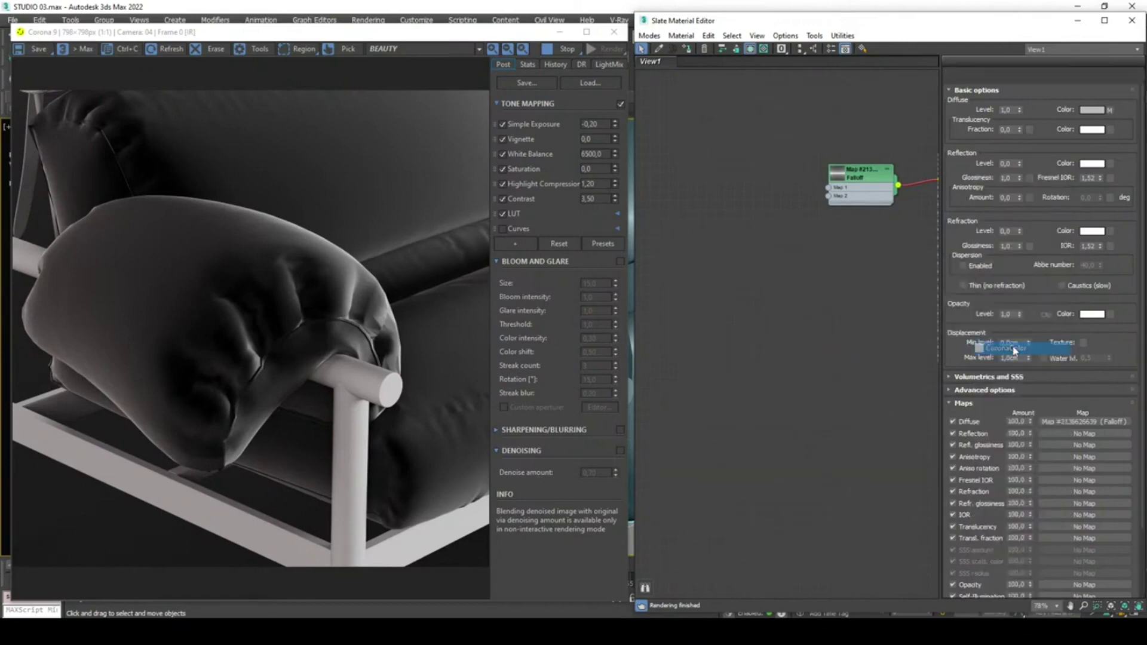
pyautogui.moveTo(778, 257); pyautogui.dragTo(828, 187)
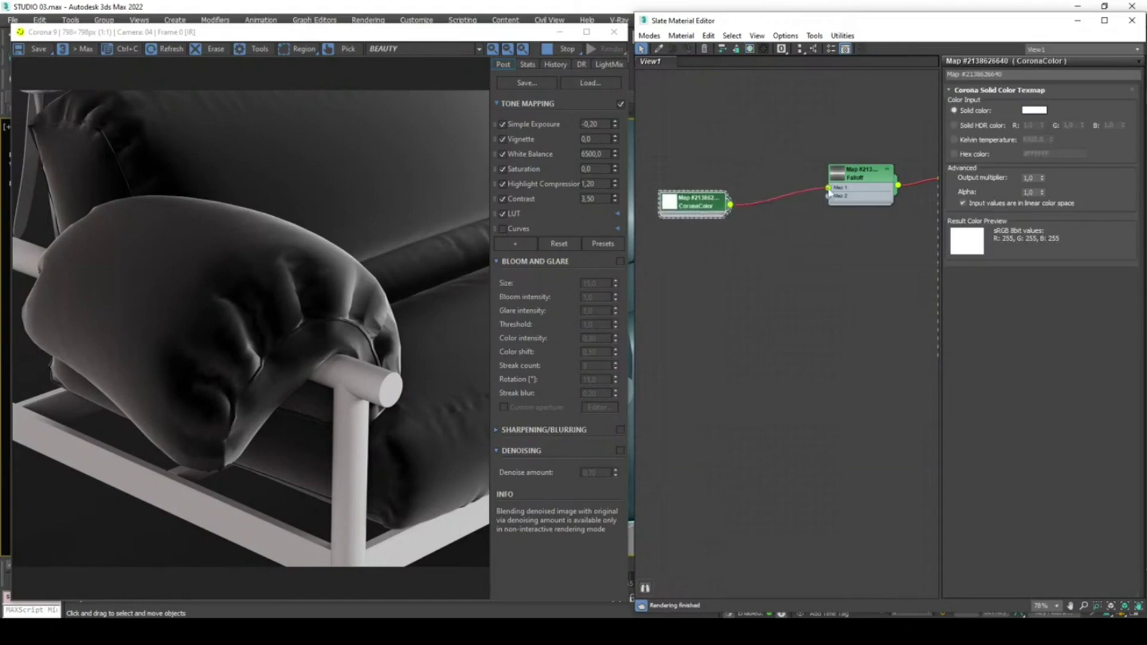
# Add a CoronaColorCorrect map fed by the CoronaColor and connect its output to the Falloff's Map 2 input.
pyautogui.moveTo(806, 206); pyautogui.dragTo(851, 209, button='middle')
pyautogui.moveTo(750, 207); pyautogui.dragTo(765, 252)
pyautogui.moveTo(812, 284)
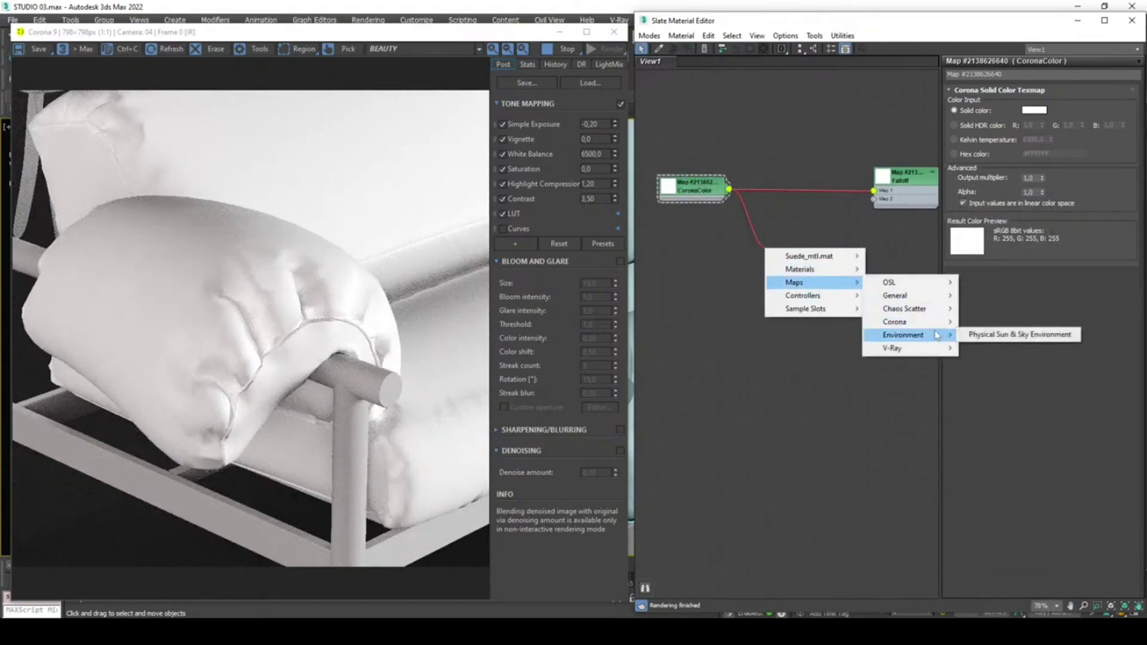
pyautogui.moveTo(926, 328)
pyautogui.click(999, 369)
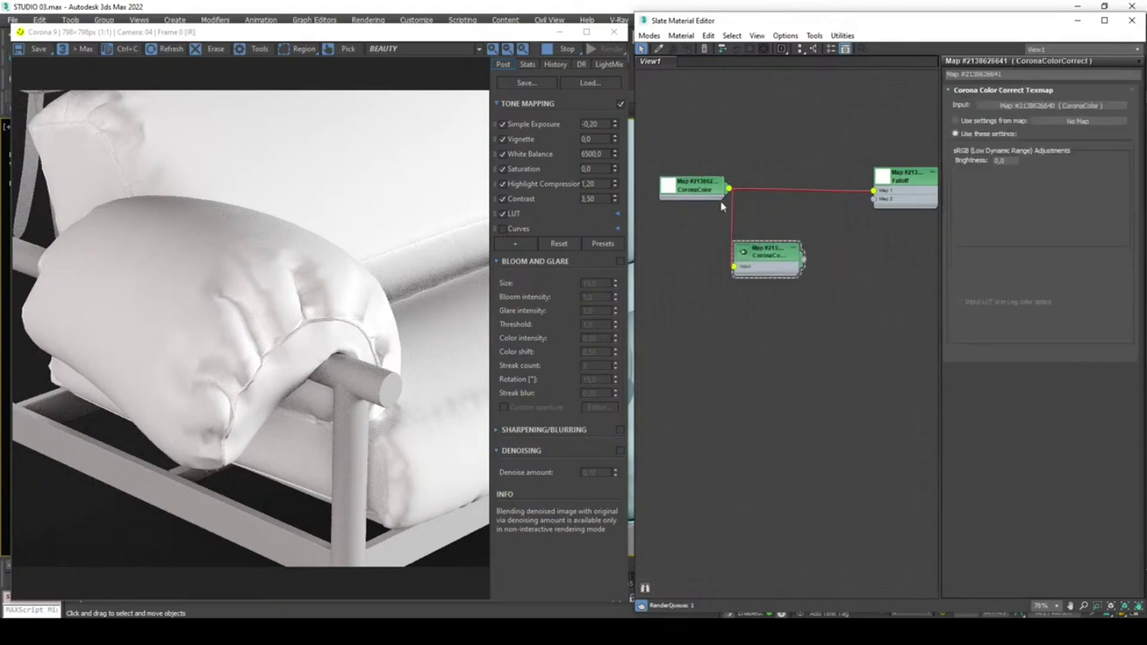
pyautogui.moveTo(776, 263); pyautogui.dragTo(876, 201)
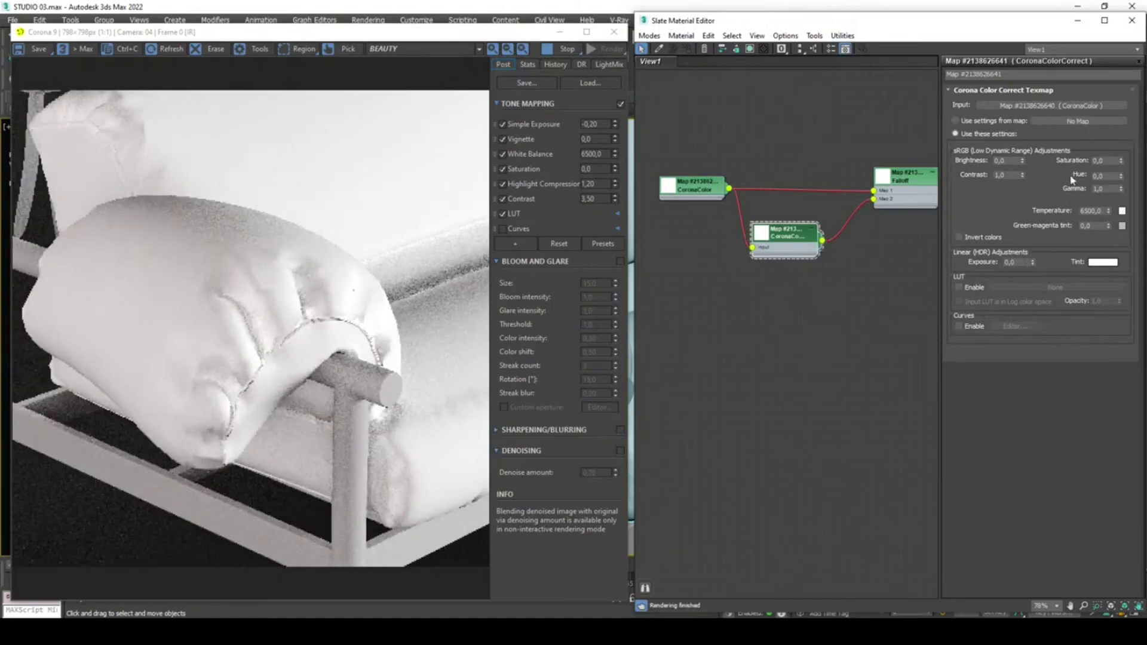
# Set the CoronaColorCorrect map's exposure to 0,5.
pyautogui.doubleClick(1018, 263)
pyautogui.write('0,5')
pyautogui.press('Return')
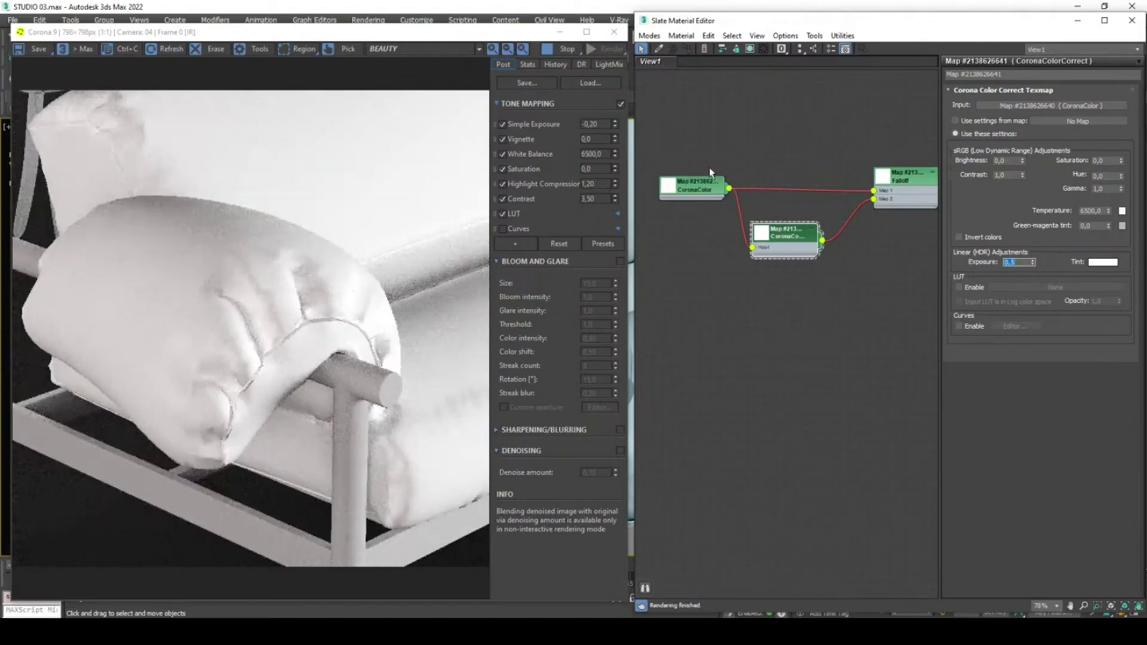
# Move the CoronaColor node away from the CoronaColorCorrect node and try a light green with saturation 113 and value 194 as its solid color.
pyautogui.moveTo(684, 185); pyautogui.dragTo(660, 185)
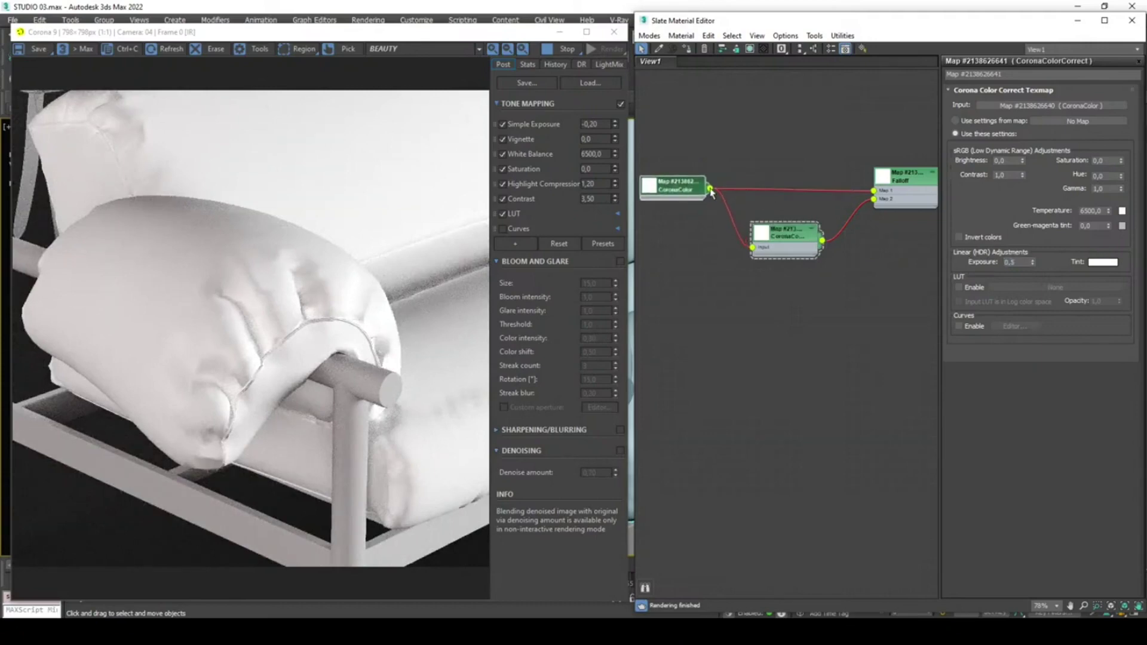
pyautogui.doubleClick(661, 188)
pyautogui.click(1033, 111)
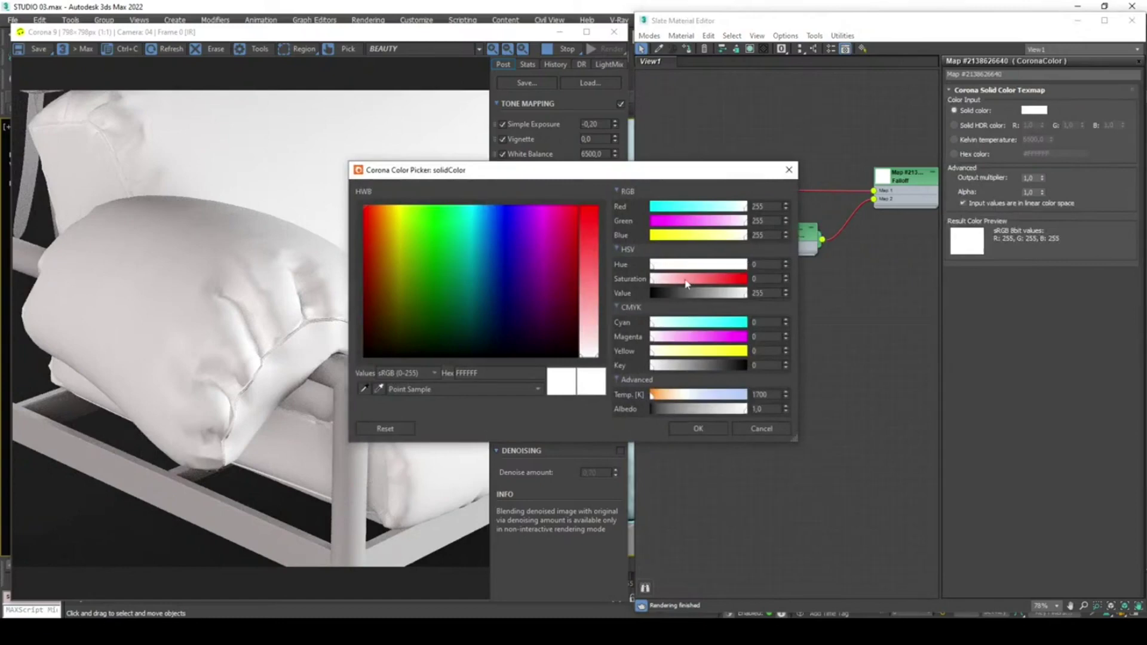
pyautogui.click(436, 258)
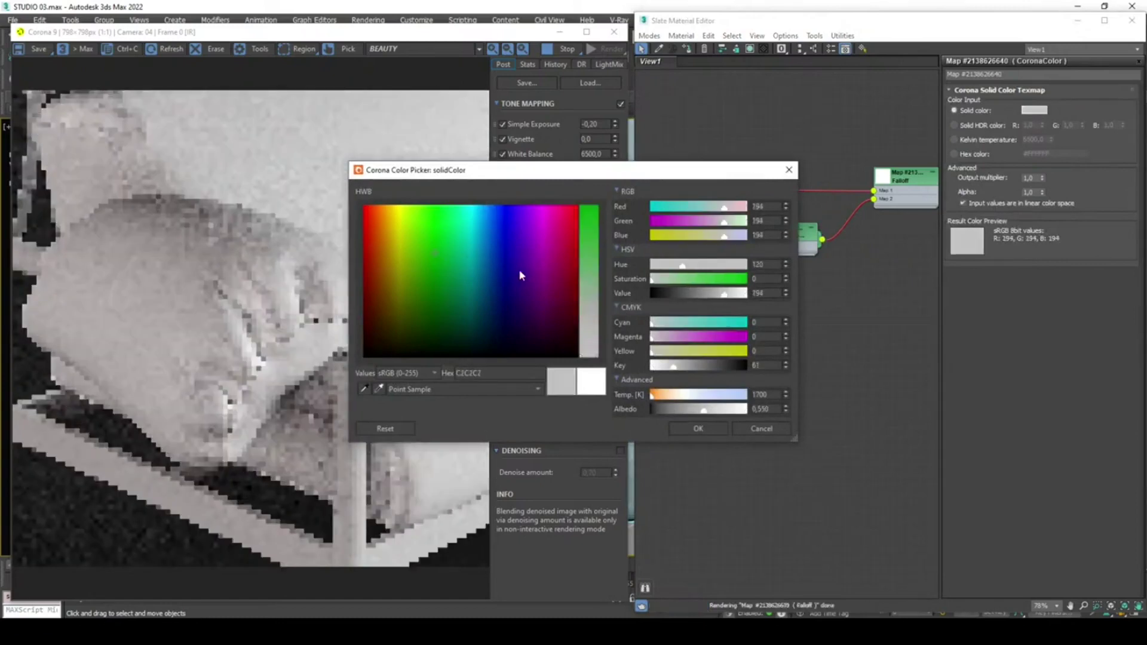
pyautogui.click(693, 279)
pyautogui.click(694, 307)
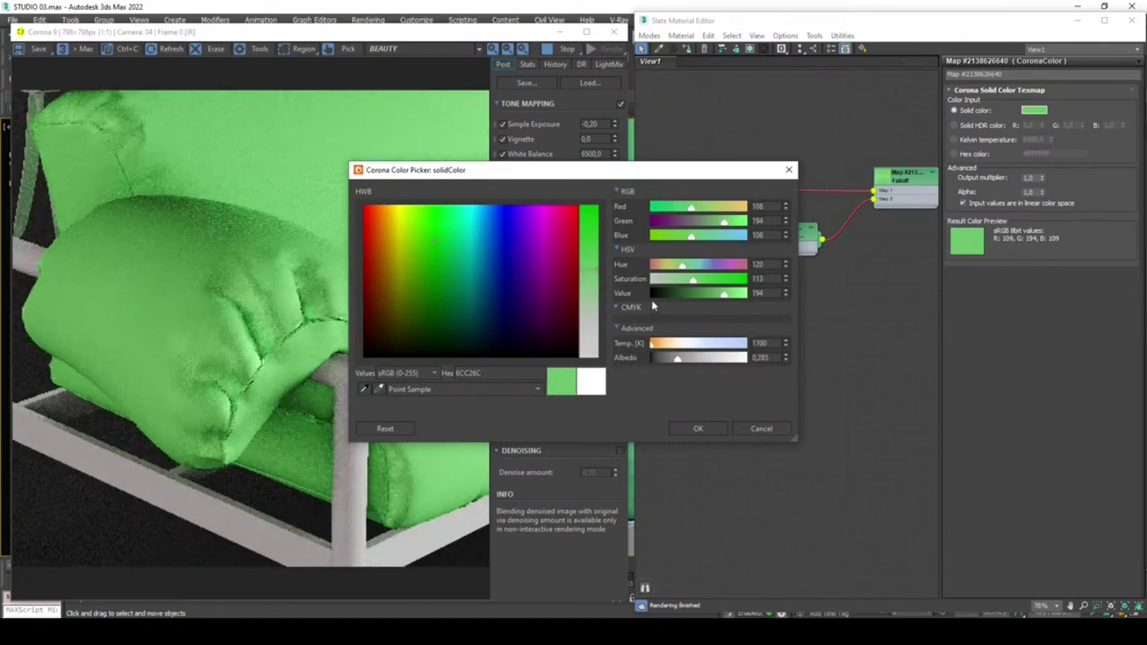
# Try a dark grey-green with hue 137, saturation about 41 and value 95 for the CoronaColor's solid color.
pyautogui.click(443, 314)
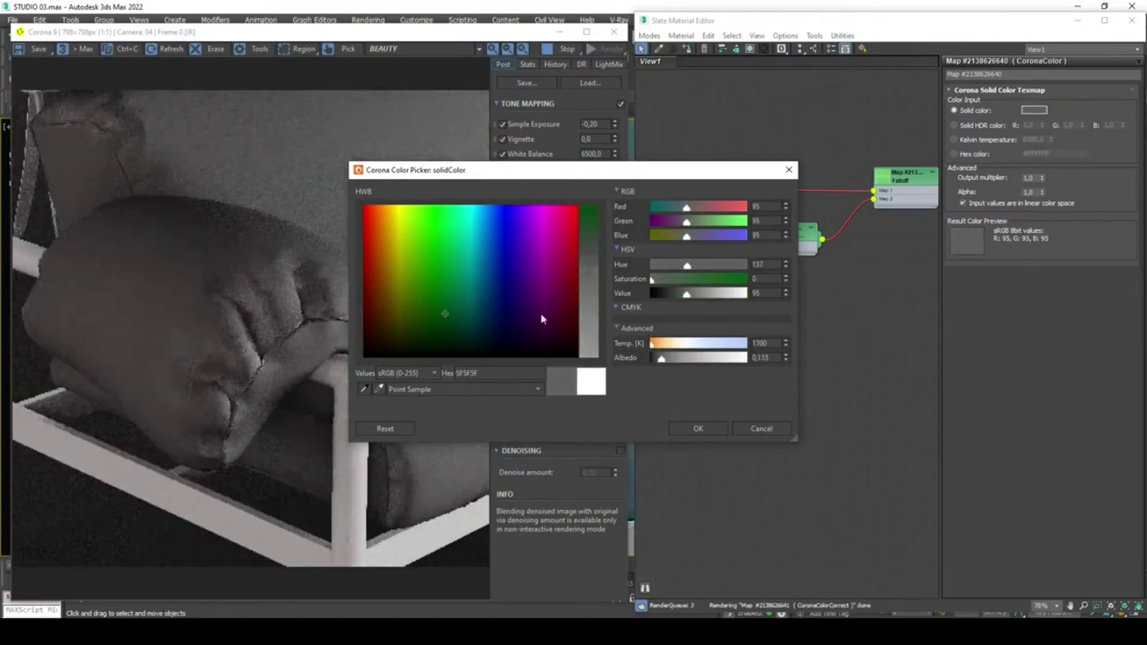
pyautogui.click(669, 281)
pyautogui.moveTo(668, 280); pyautogui.dragTo(661, 281)
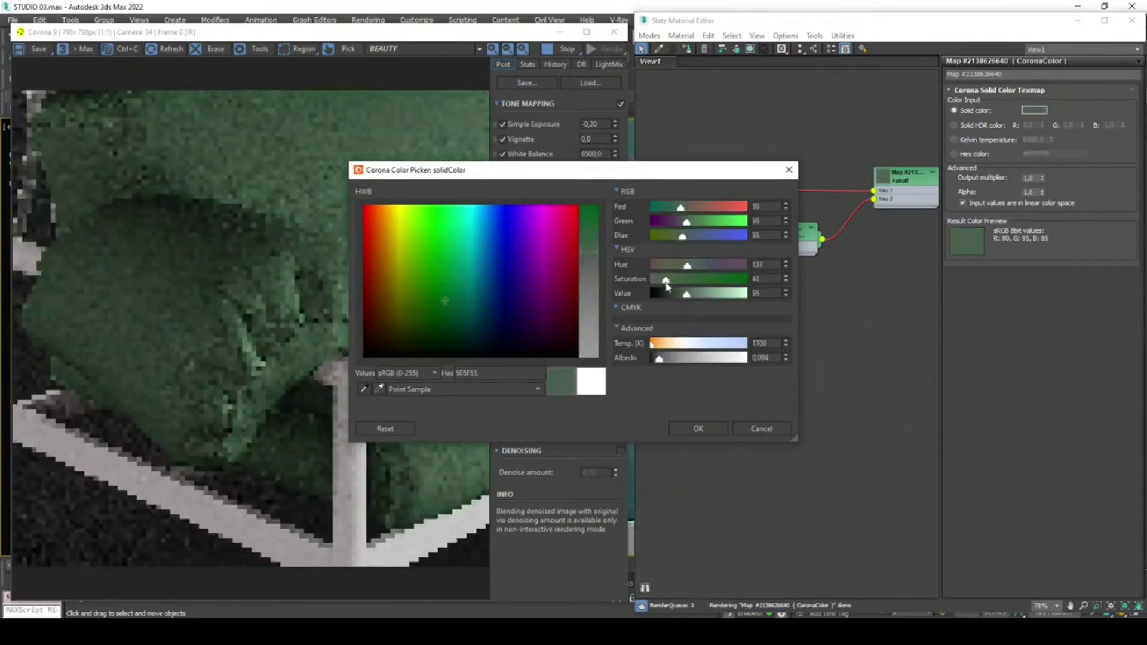
# Try darker olive shades for the CoronaColor's solid color, including hue 80 with saturation 47 and value 90.
pyautogui.click(416, 314)
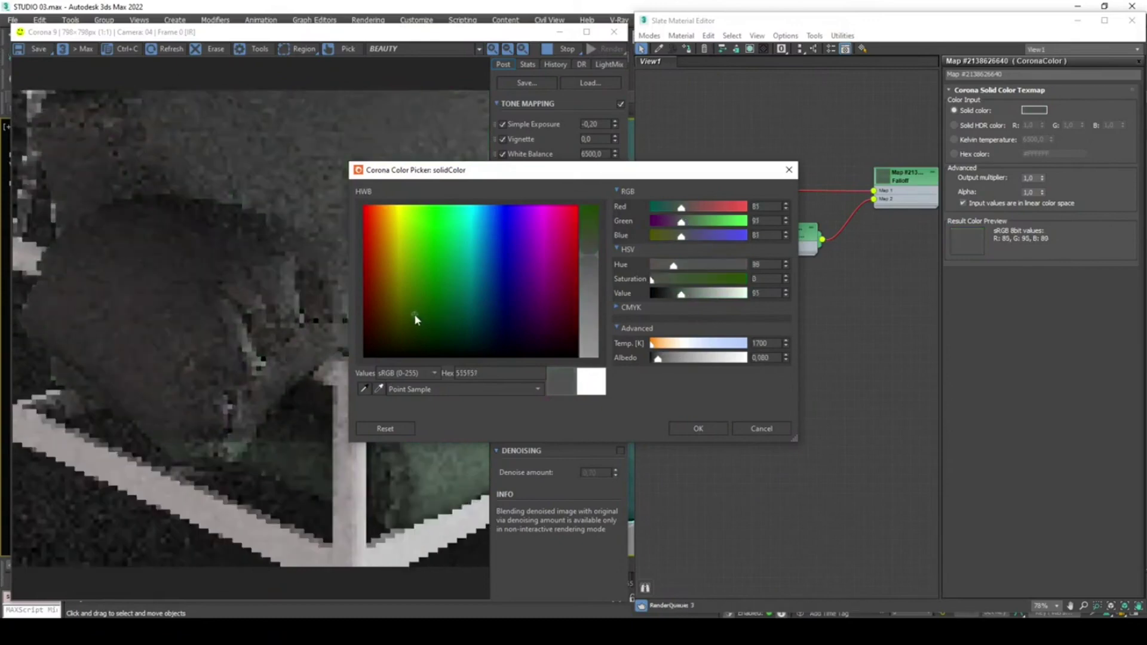
pyautogui.click(668, 281)
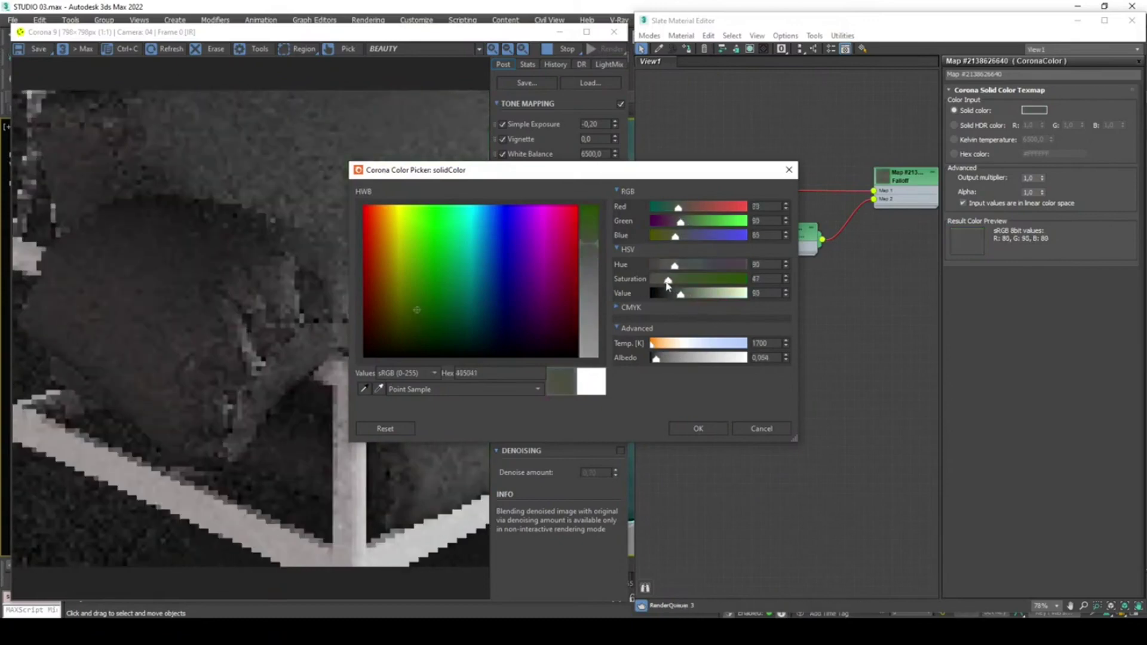
pyautogui.click(409, 322)
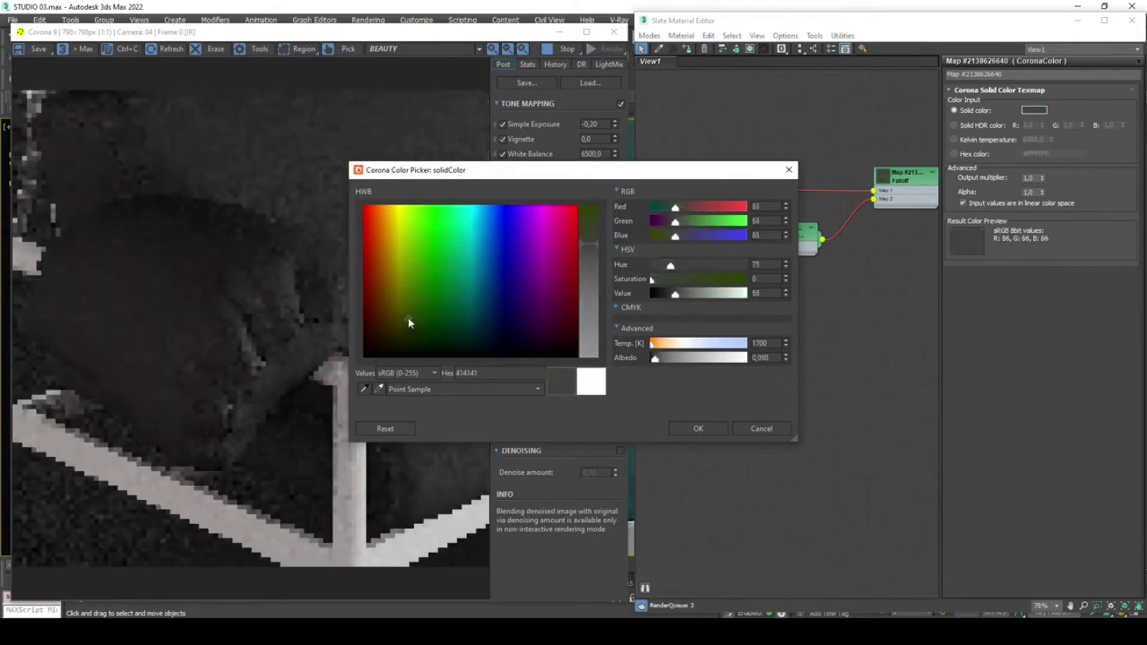
pyautogui.click(416, 317)
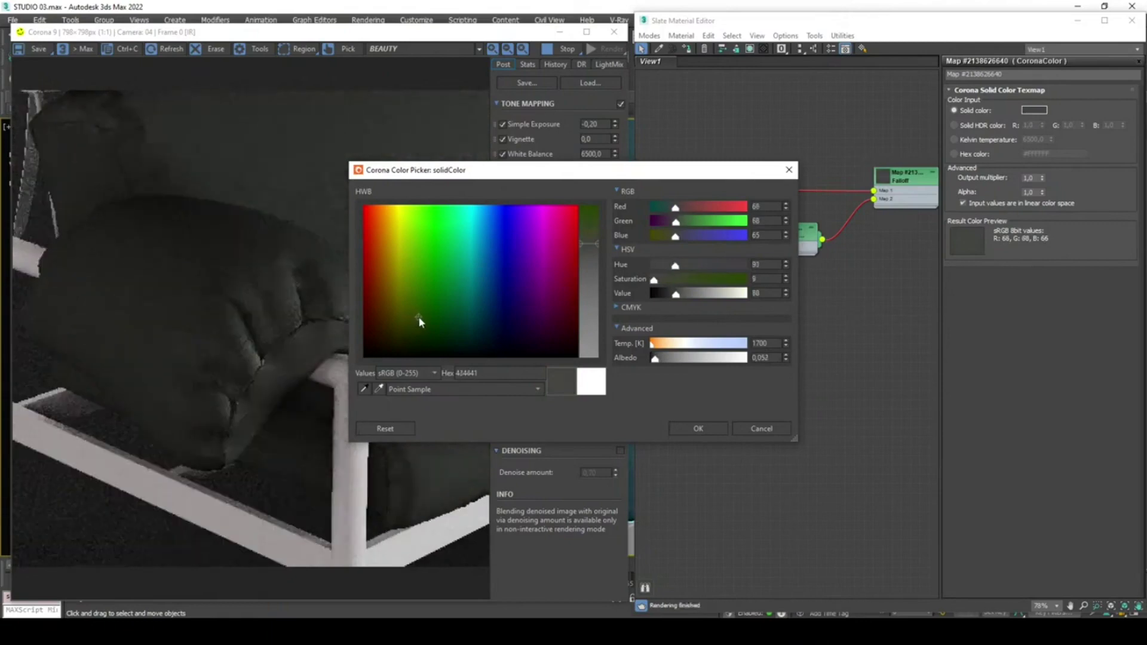
pyautogui.click(451, 329)
# Set the CoronaColor's solid color to a dark olive green with hue 89, saturation 34 and value 74, and accept it.
pyautogui.click(416, 322)
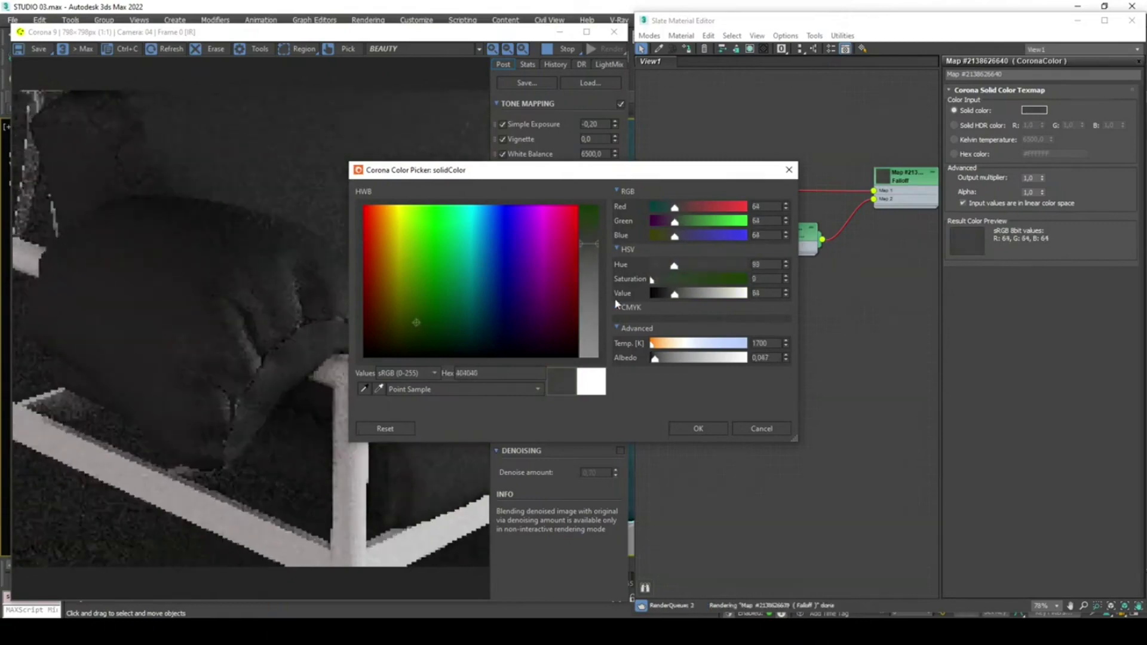
pyautogui.click(670, 280)
pyautogui.click(684, 294)
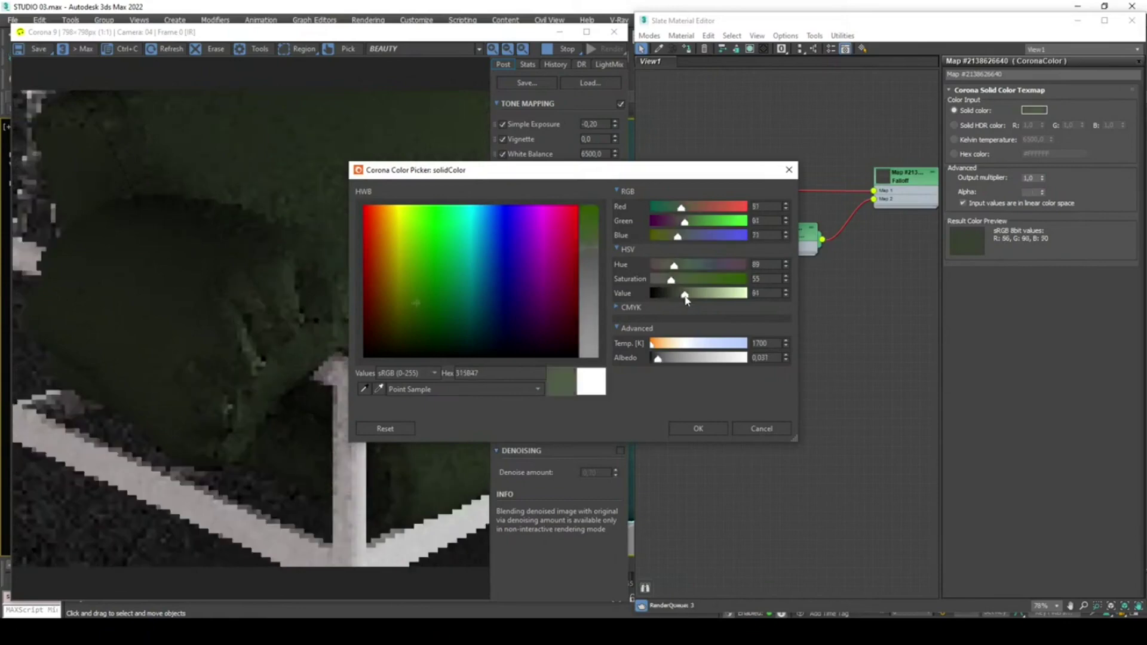
pyautogui.click(678, 294)
pyautogui.click(662, 281)
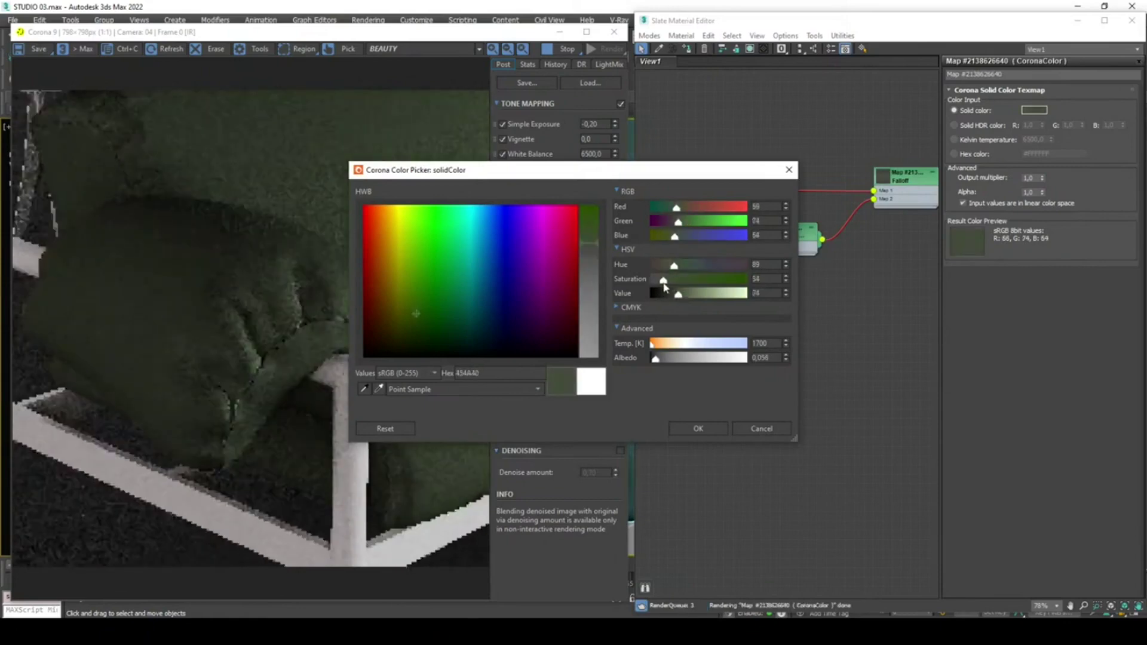
pyautogui.click(686, 434)
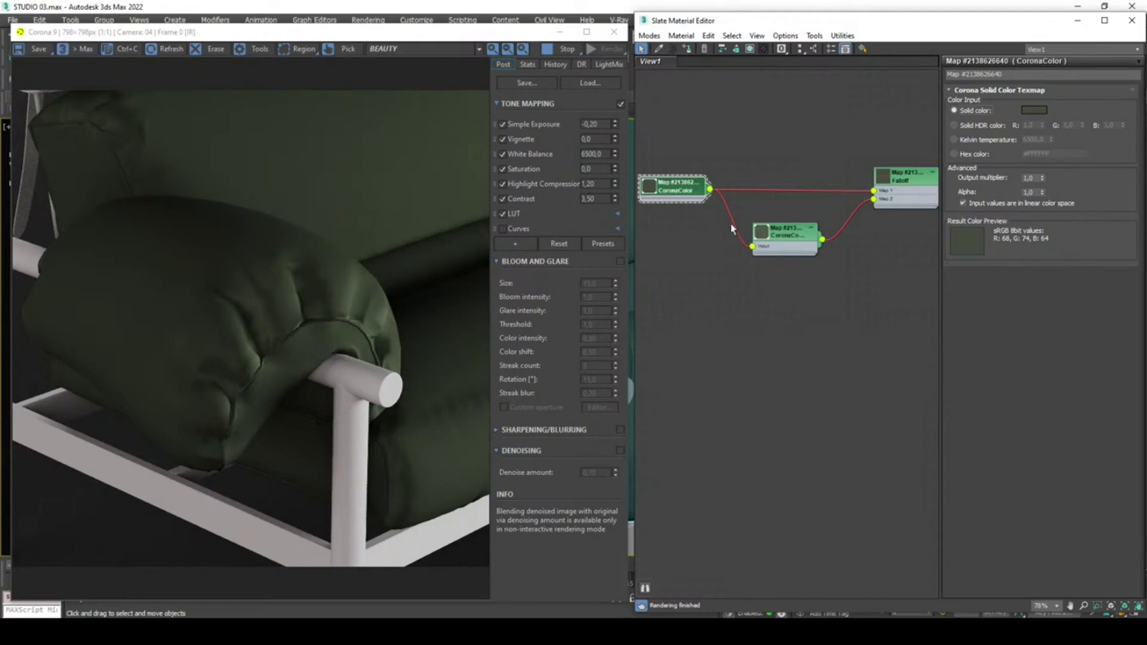
# Set the CoronaColorCorrect map's exposure to 1,0.
pyautogui.doubleClick(770, 242)
pyautogui.moveTo(1020, 262); pyautogui.dragTo(973, 255)
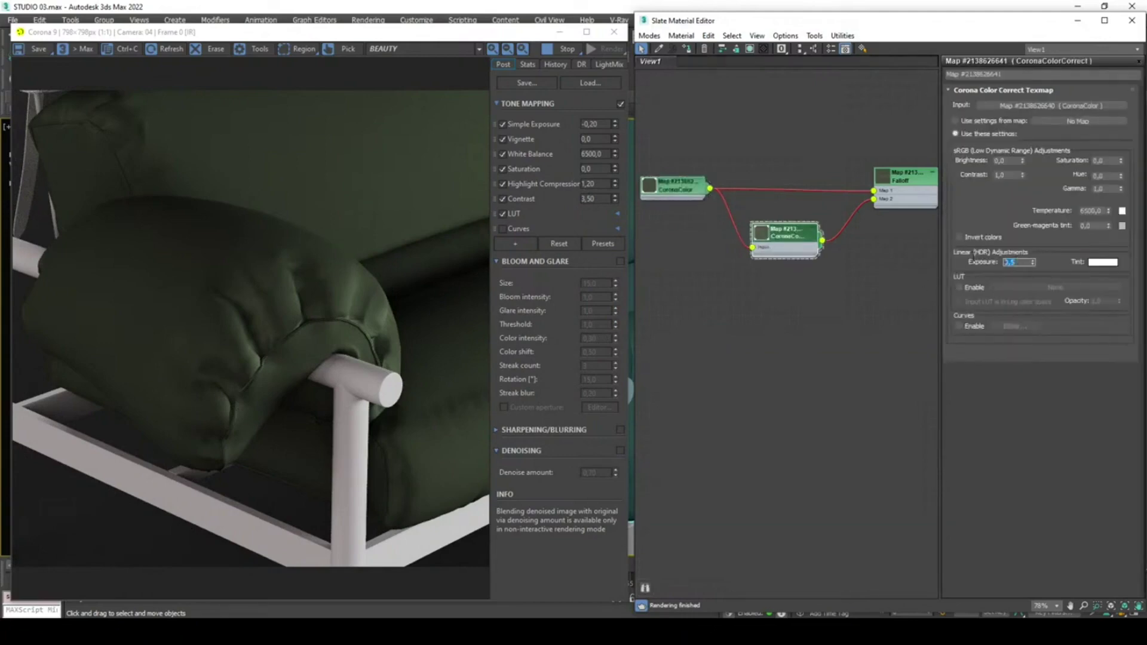
pyautogui.write('1')
pyautogui.press('Return')
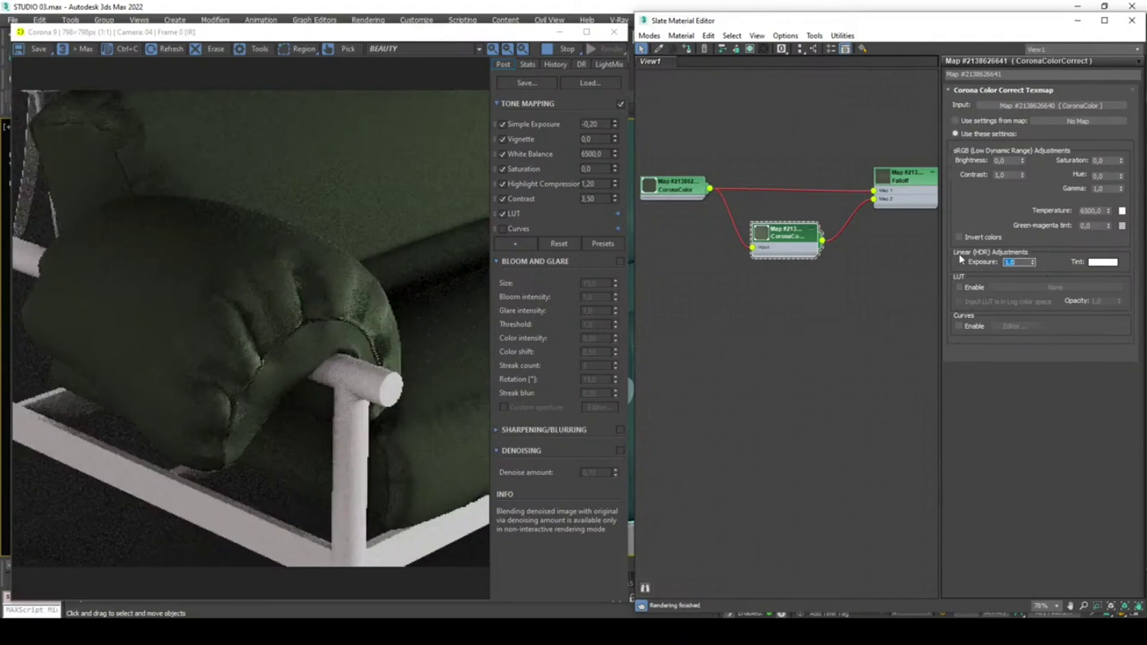
# Shift the middle Bezier point of the Falloff's mix curve slightly toward the black end.
pyautogui.doubleClick(905, 176)
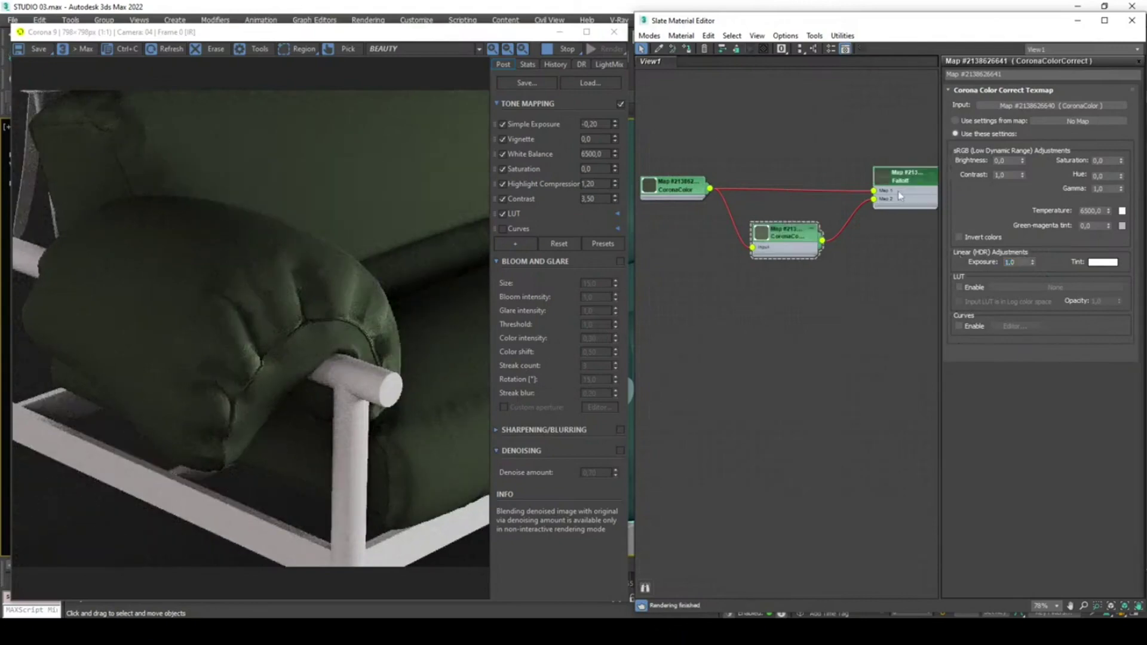
pyautogui.moveTo(1085, 371); pyautogui.dragTo(1076, 365)
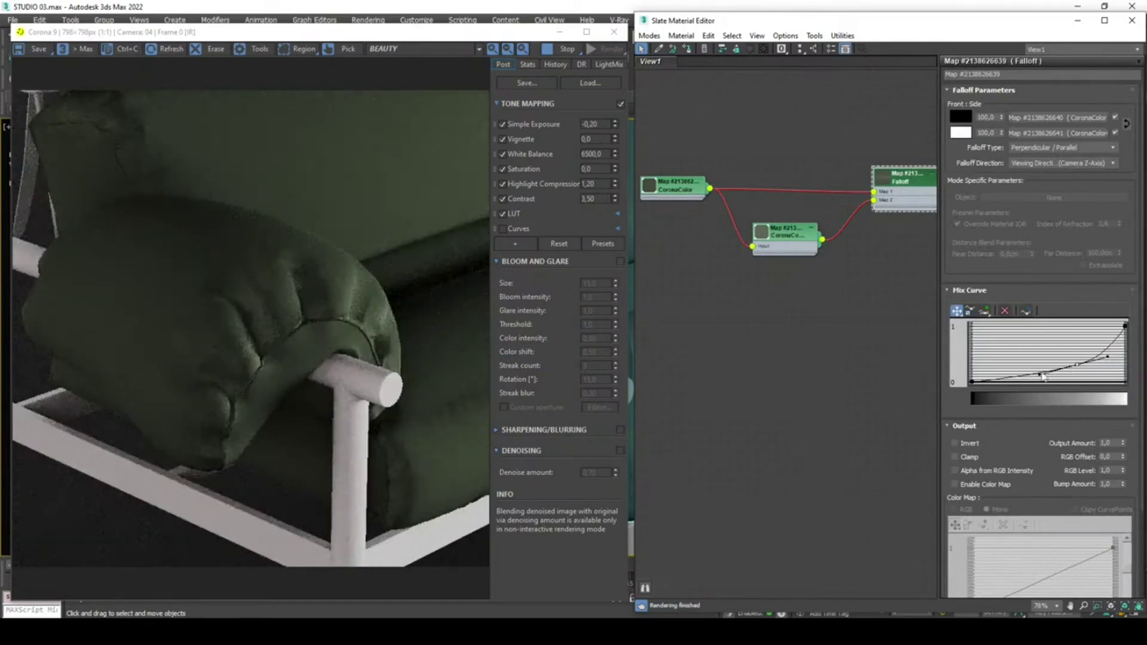
pyautogui.moveTo(1075, 365); pyautogui.dragTo(1066, 365)
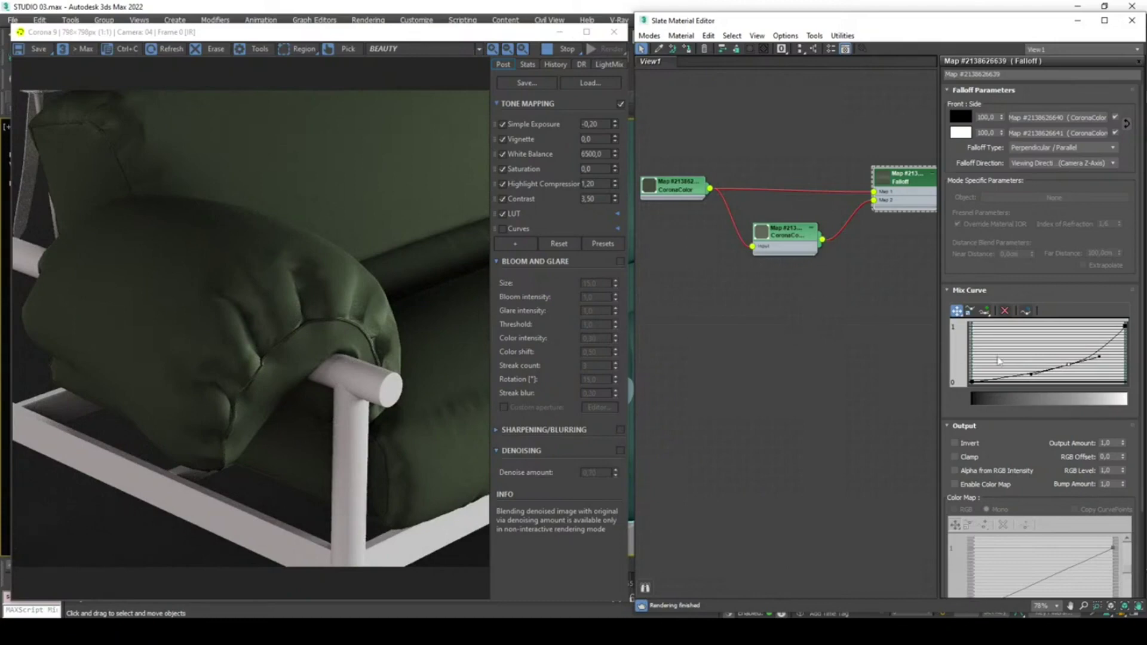
# Set the CoronaColorCorrect map's gamma to 1,5.
pyautogui.moveTo(918, 290); pyautogui.dragTo(819, 256, button='middle')
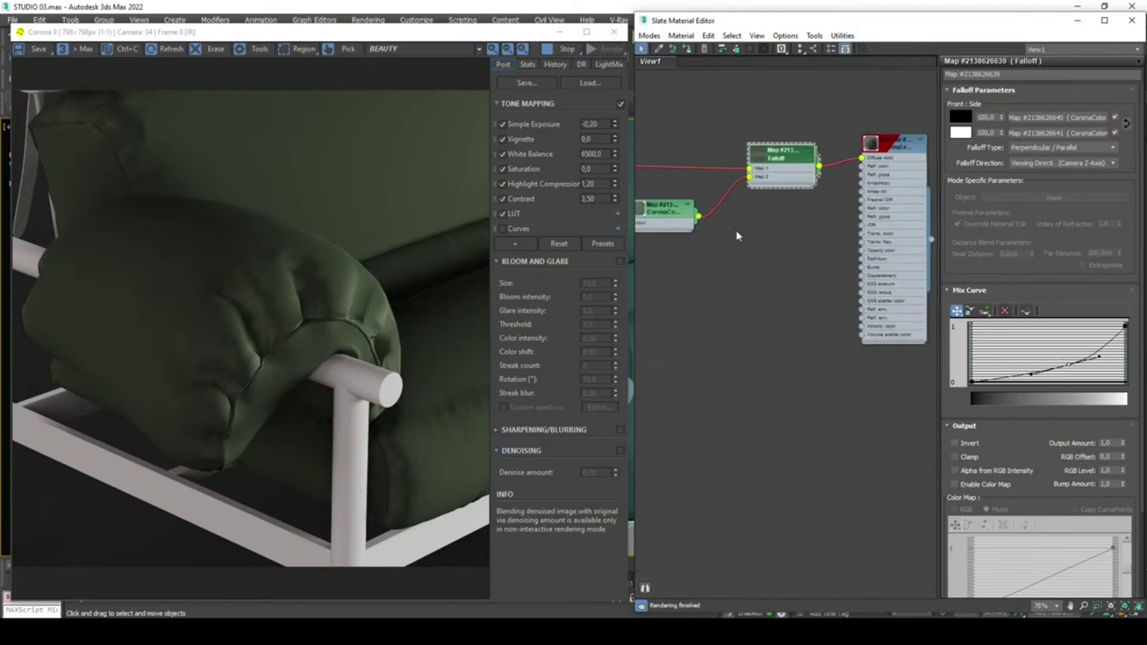
pyautogui.moveTo(738, 226); pyautogui.dragTo(861, 248, button='middle')
pyautogui.doubleClick(781, 235)
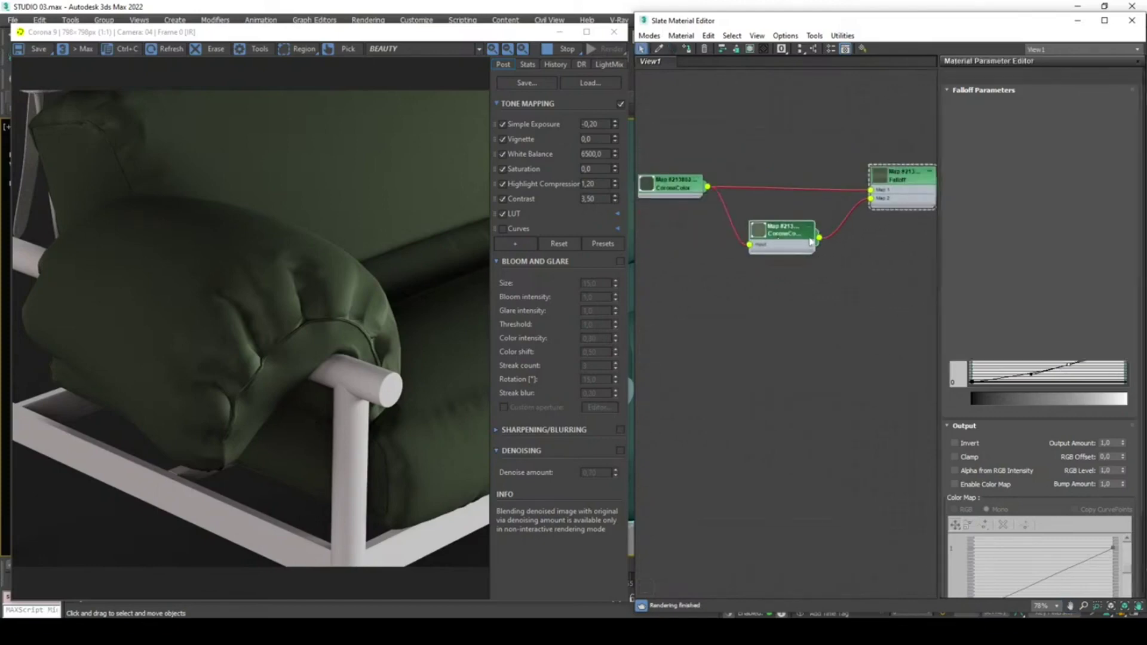
pyautogui.doubleClick(1102, 189)
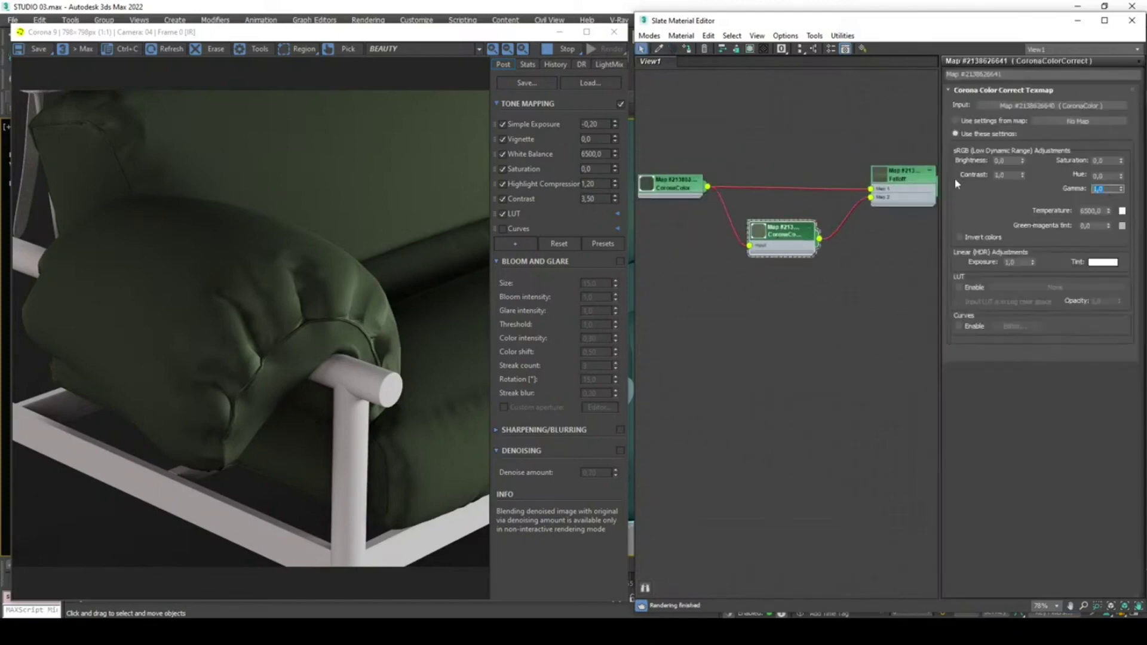
pyautogui.write('1,5')
pyautogui.press('Return')
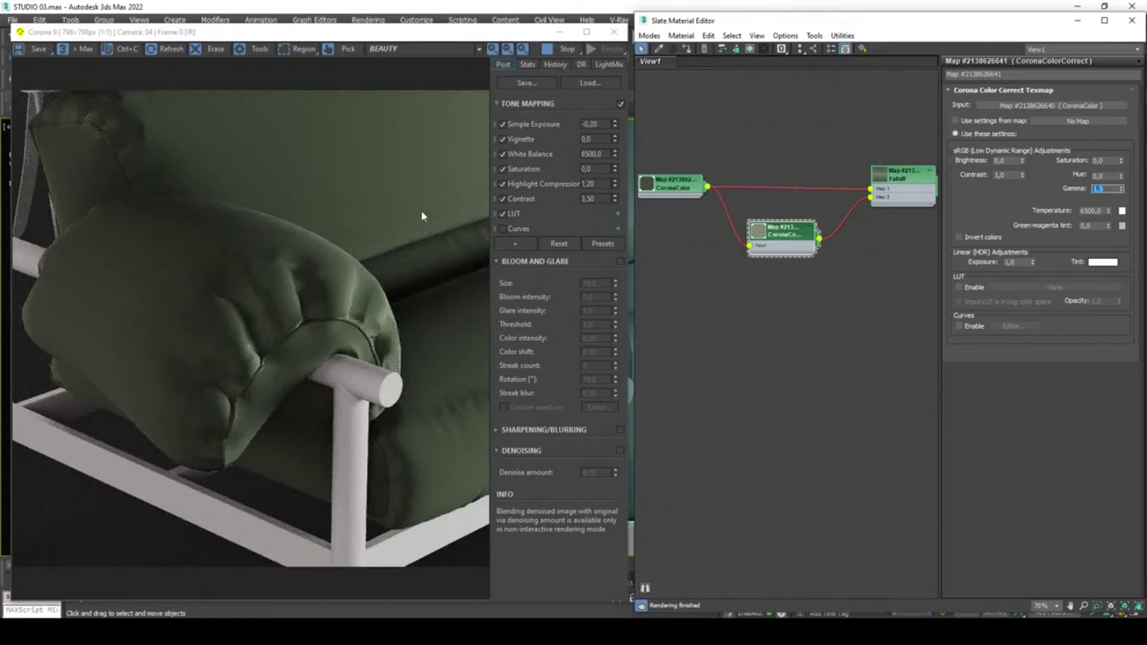
# Open the Corona Material Library and browse the Fabrics category down to the Fabric materials.
pyautogui.scroll(-4, 759, 293)
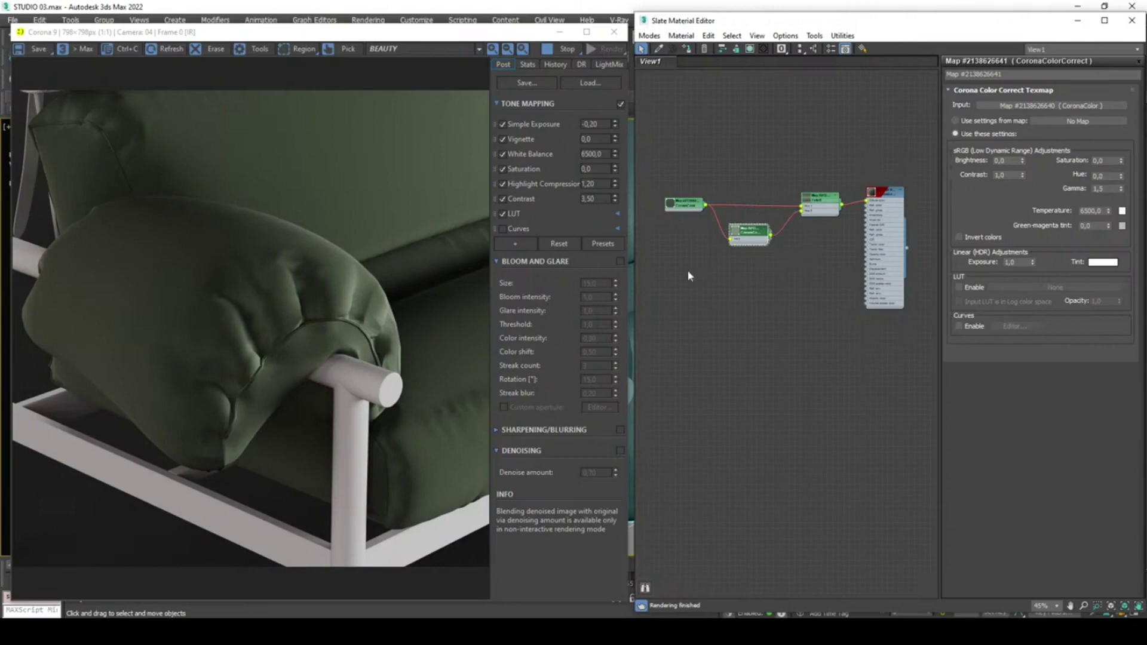
pyautogui.moveTo(445, 28); pyautogui.dragTo(448, 74)
pyautogui.click(187, 58)
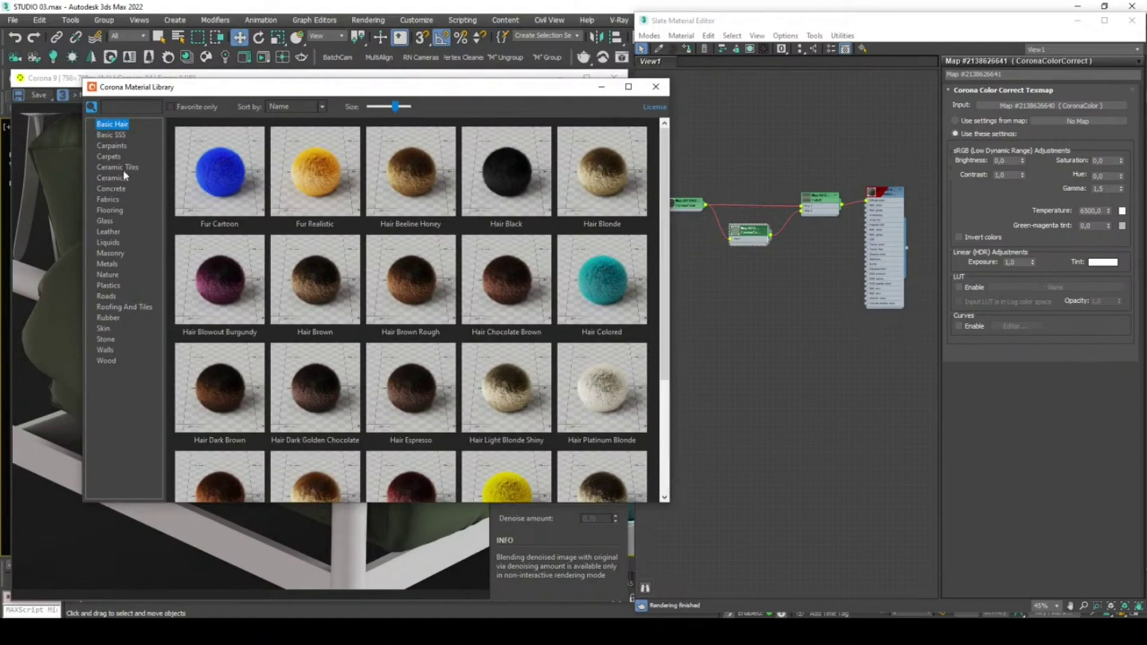
pyautogui.click(106, 201)
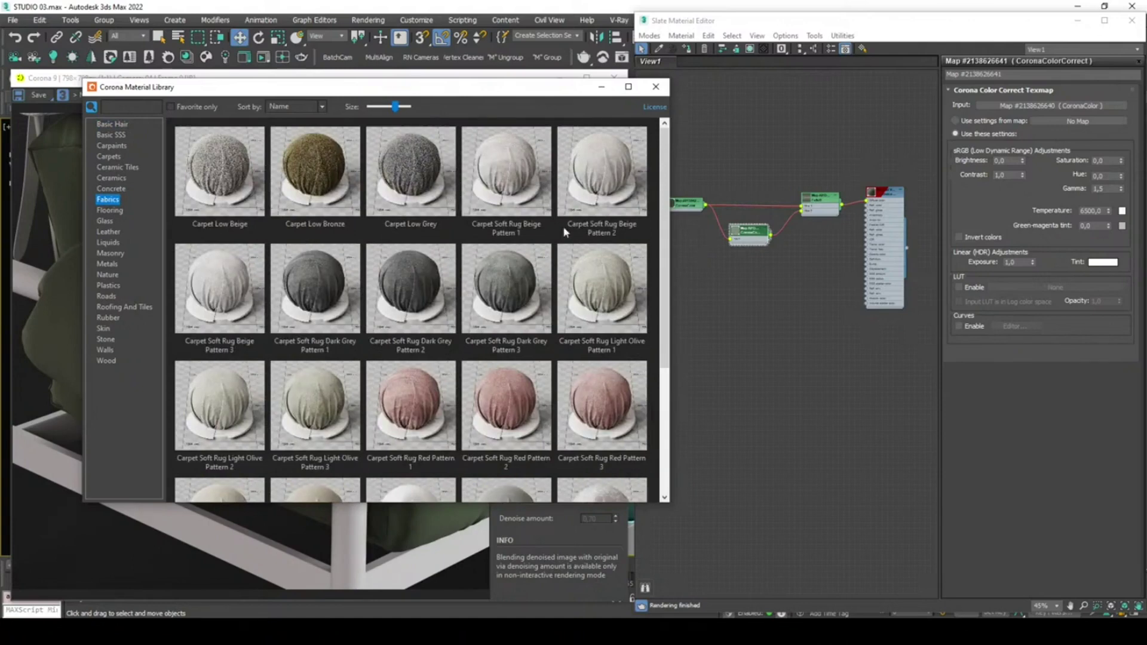
pyautogui.moveTo(664, 227); pyautogui.dragTo(668, 351)
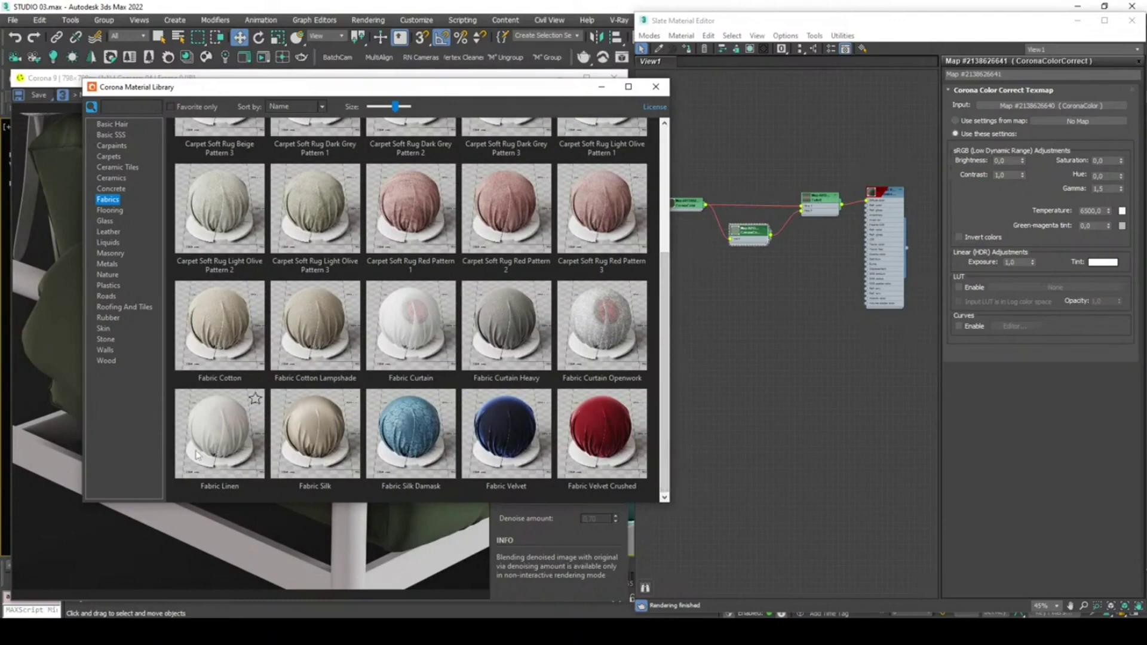
# Add the Fabric Linen library material to the node view below the cushion material's nodes and close the library.
pyautogui.moveTo(217, 447); pyautogui.dragTo(743, 477)
pyautogui.moveTo(755, 457); pyautogui.dragTo(754, 458)
pyautogui.moveTo(755, 457); pyautogui.dragTo(830, 358, button='middle')
pyautogui.scroll(-4, 770, 390)
pyautogui.scroll(4, 776, 359)
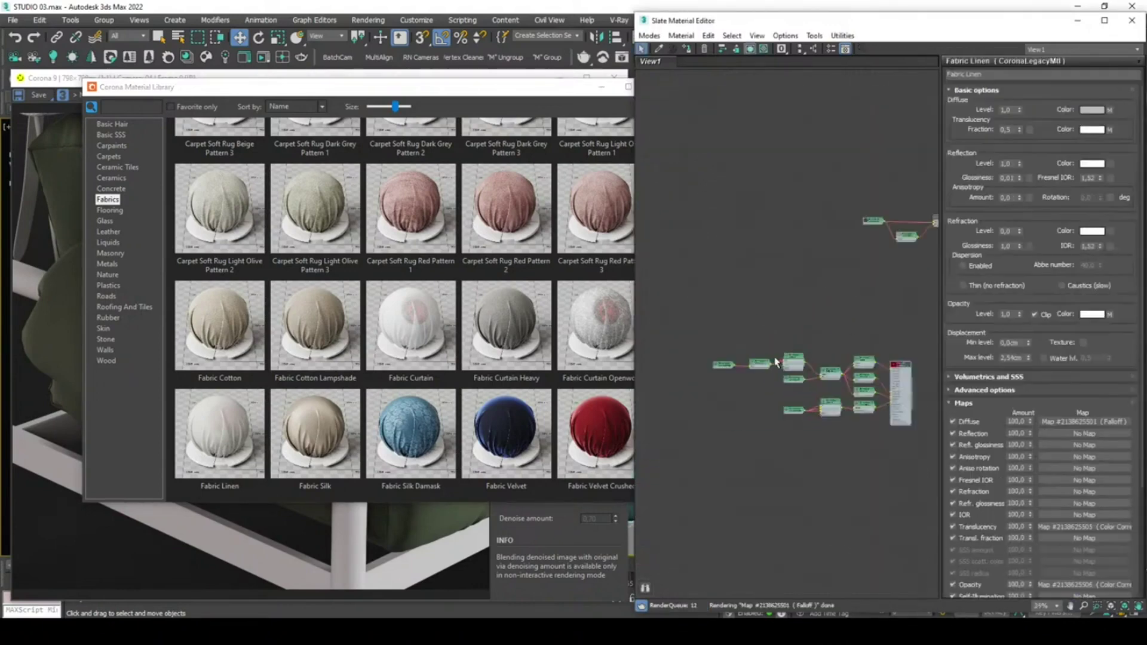
pyautogui.moveTo(551, 87); pyautogui.dragTo(473, 92)
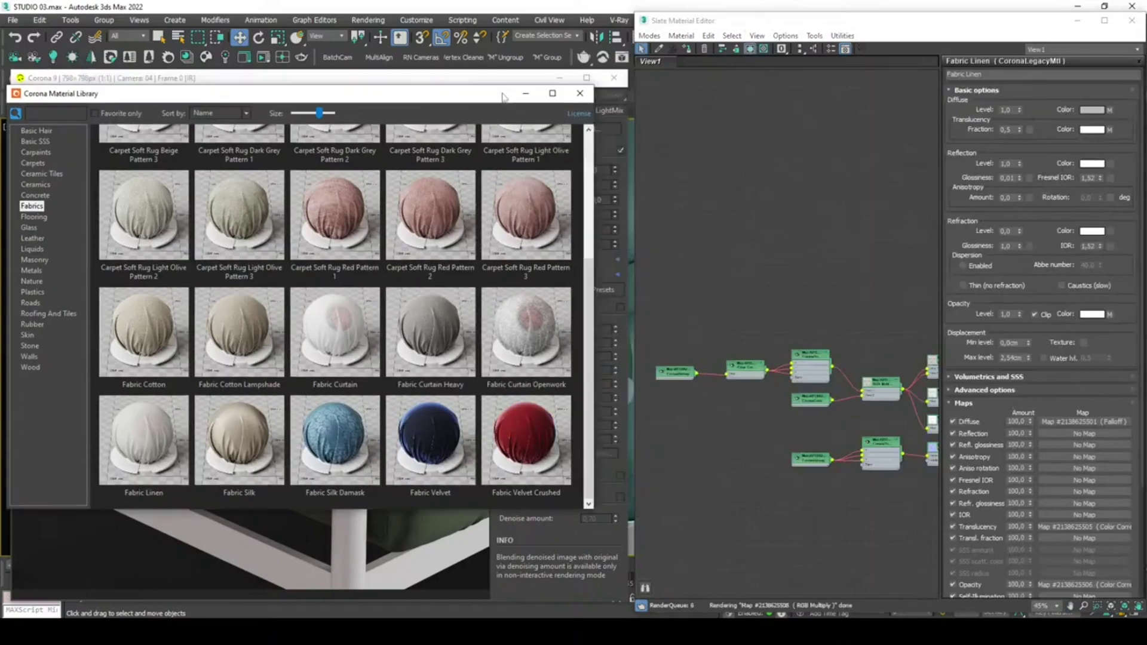
pyautogui.click(580, 93)
# Examine the Fabric Linen node tree and open the parameters of the CoronaBitmap at the start of its chain.
pyautogui.scroll(6, 734, 299)
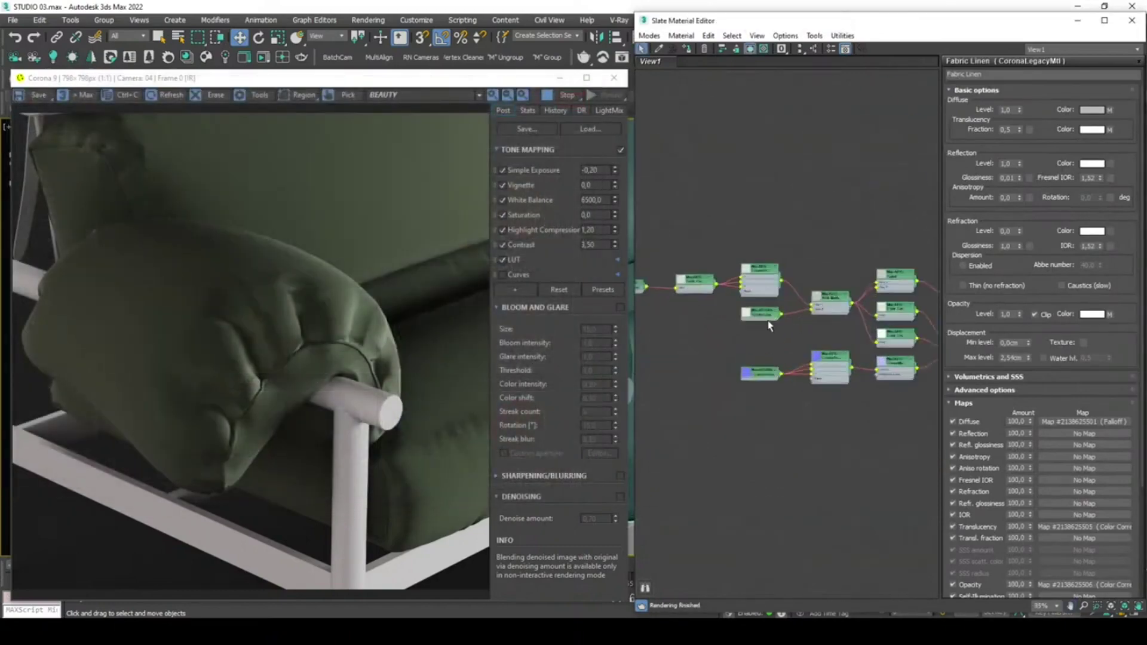
pyautogui.scroll(-5, 732, 304)
pyautogui.scroll(5, 679, 326)
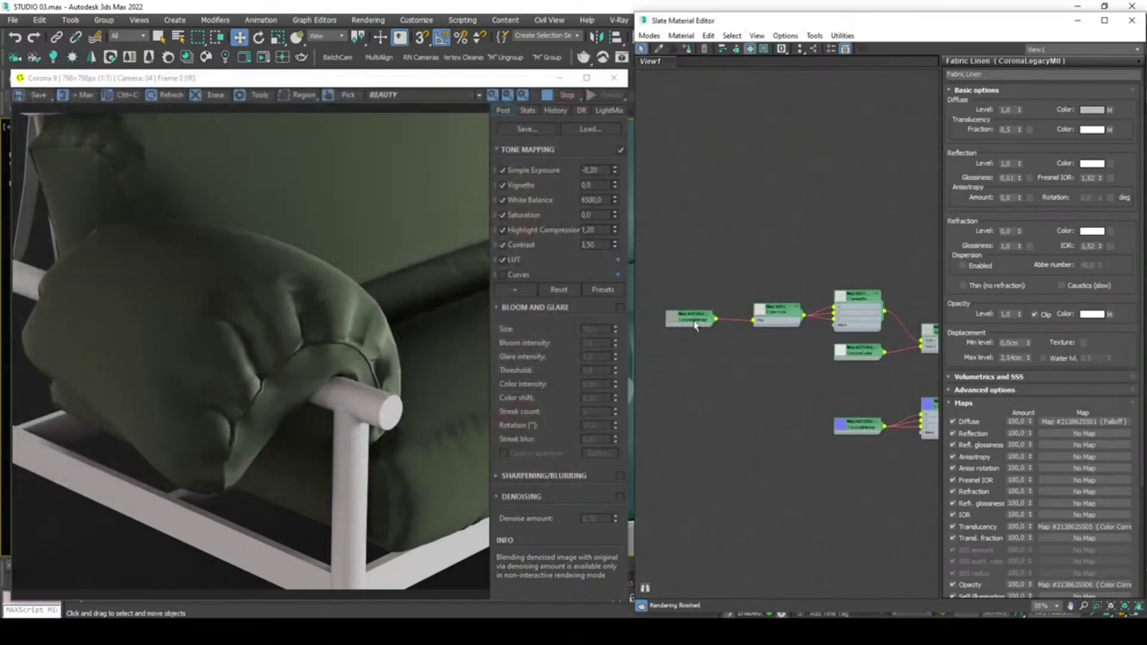
pyautogui.scroll(3, 679, 326)
pyautogui.doubleClick(686, 324)
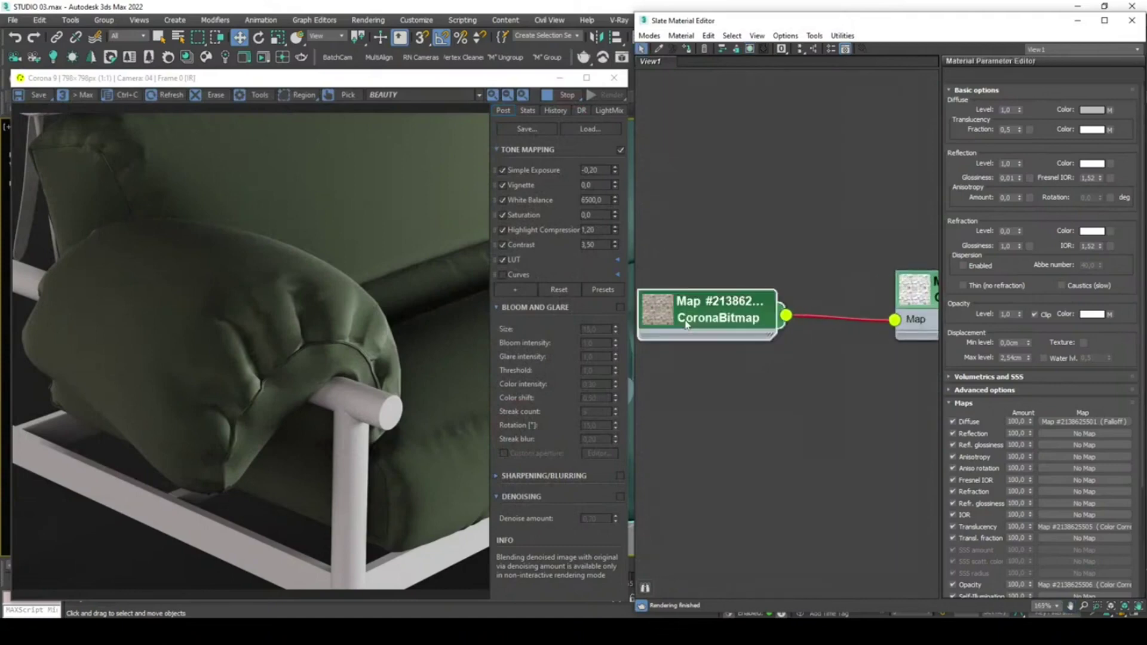
pyautogui.scroll(-12, 687, 324)
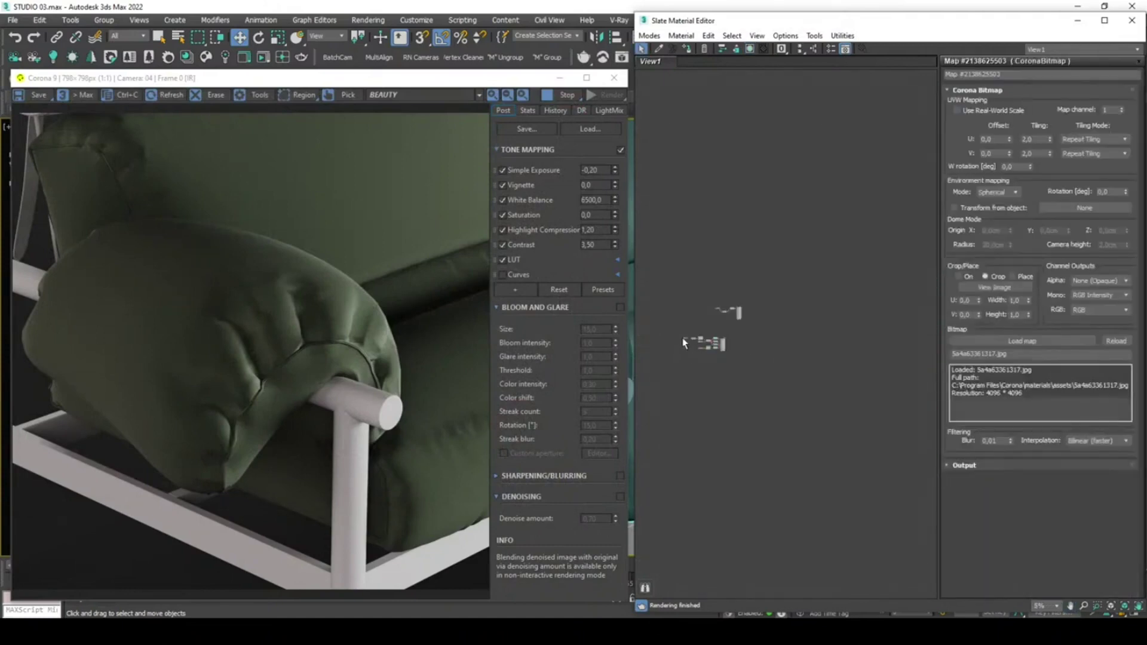
pyautogui.moveTo(778, 257); pyautogui.dragTo(683, 341)
pyautogui.click(682, 342)
pyautogui.click(675, 329)
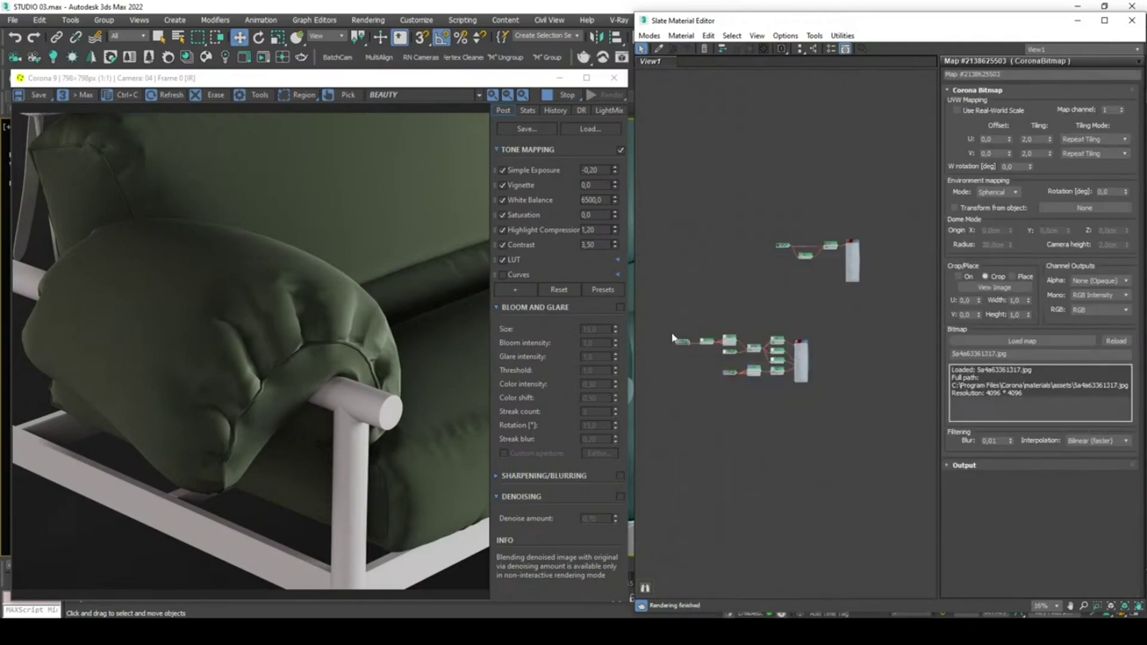
# Duplicate the Fabric Linen tree's starting CoronaBitmap beside the cushion material's nodes and put the original back in its chain.
pyautogui.click(682, 345)
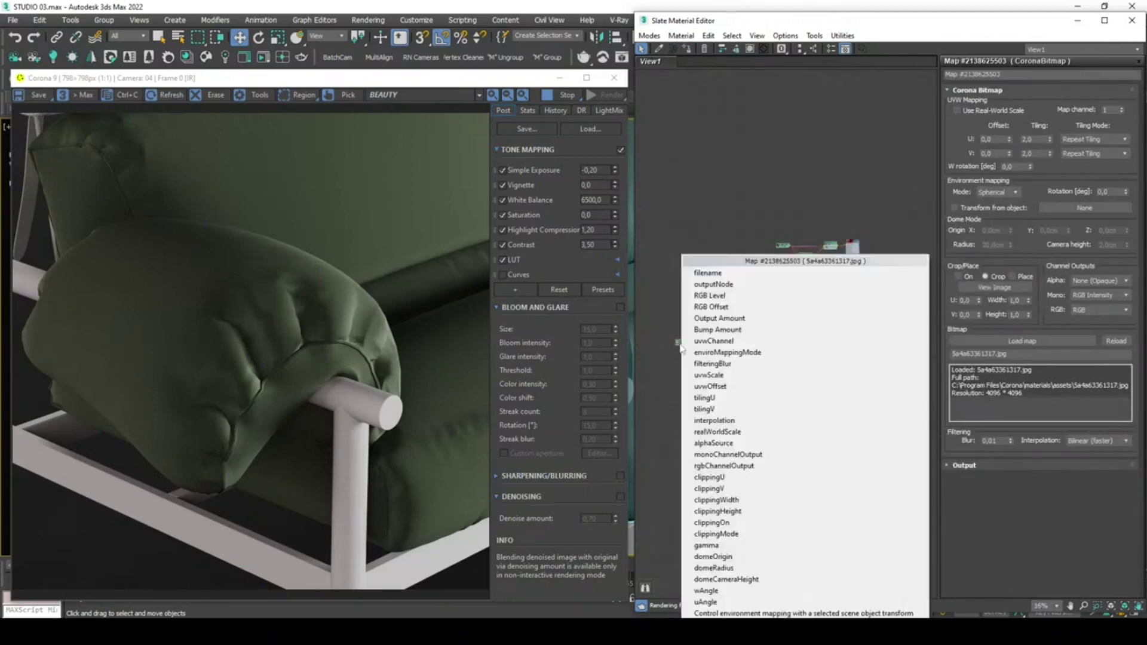
pyautogui.click(681, 347)
pyautogui.click(681, 345)
pyautogui.click(681, 345)
pyautogui.moveTo(681, 346); pyautogui.dragTo(719, 301)
pyautogui.moveTo(787, 281); pyautogui.dragTo(763, 266)
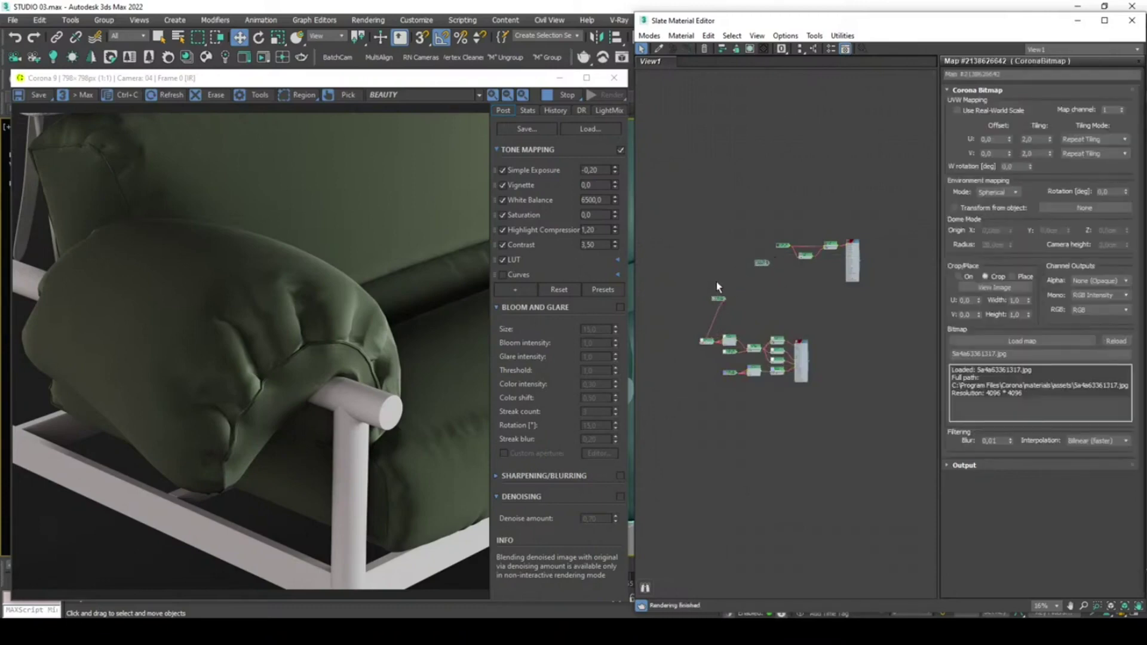
pyautogui.moveTo(719, 299); pyautogui.dragTo(686, 340)
# Line up the cushion material's CoronaColor node above the copied linen CoronaBitmap.
pyautogui.scroll(4, 842, 291)
pyautogui.moveTo(733, 278); pyautogui.dragTo(770, 304, button='middle')
pyautogui.moveTo(732, 224); pyautogui.dragTo(759, 225, button='middle')
pyautogui.moveTo(769, 218); pyautogui.dragTo(723, 199)
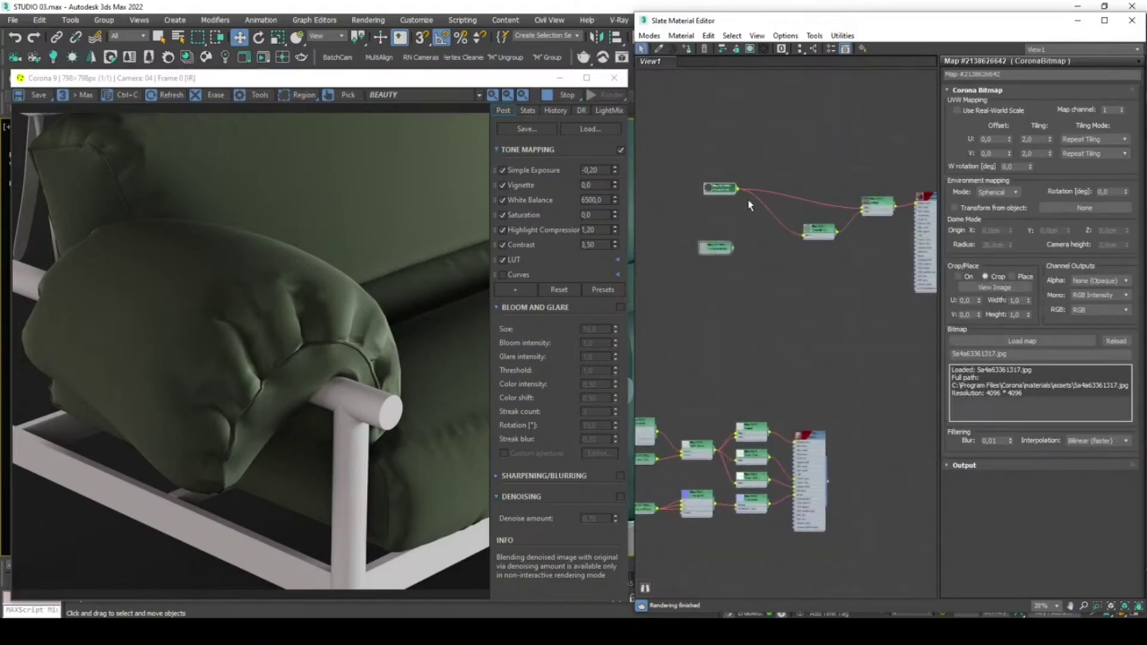
pyautogui.moveTo(784, 314); pyautogui.dragTo(774, 259, button='middle')
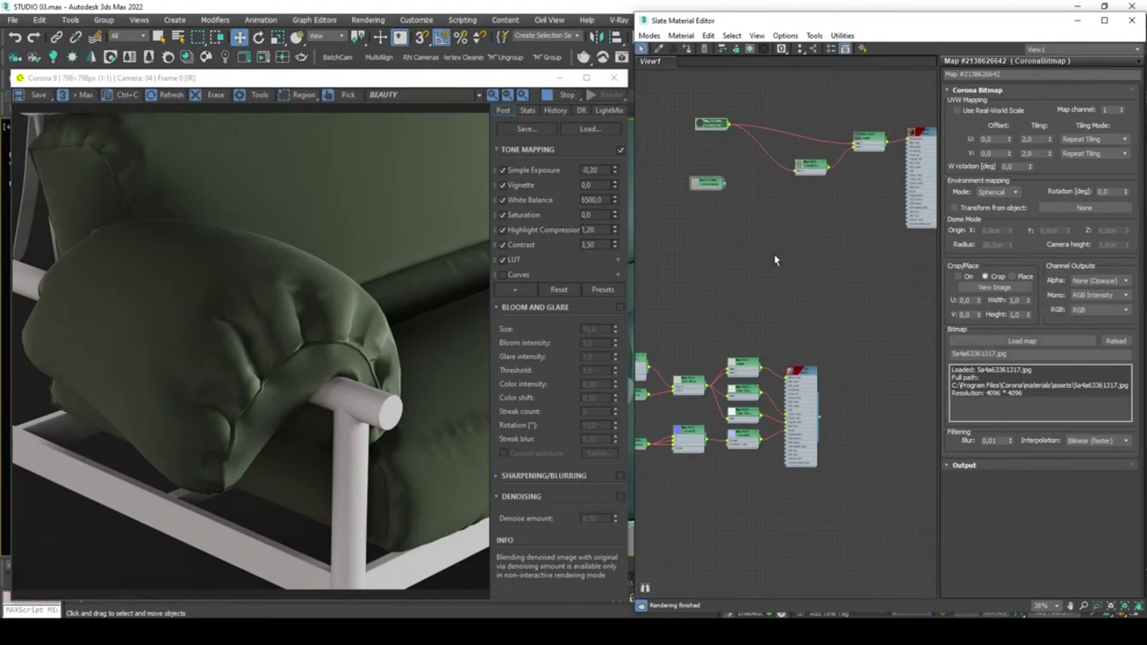
# Set the copied linen bitmap's U and V tiling to 1,0.
pyautogui.doubleClick(1026, 139)
pyautogui.doubleClick(1037, 154)
pyautogui.write('1')
# Enlarge the copied linen bitmap's preview and connect a new CoronaColorCorrect map to its output.
pyautogui.moveTo(720, 202); pyautogui.dragTo(699, 218, button='middle')
pyautogui.moveTo(678, 199); pyautogui.dragTo(664, 185)
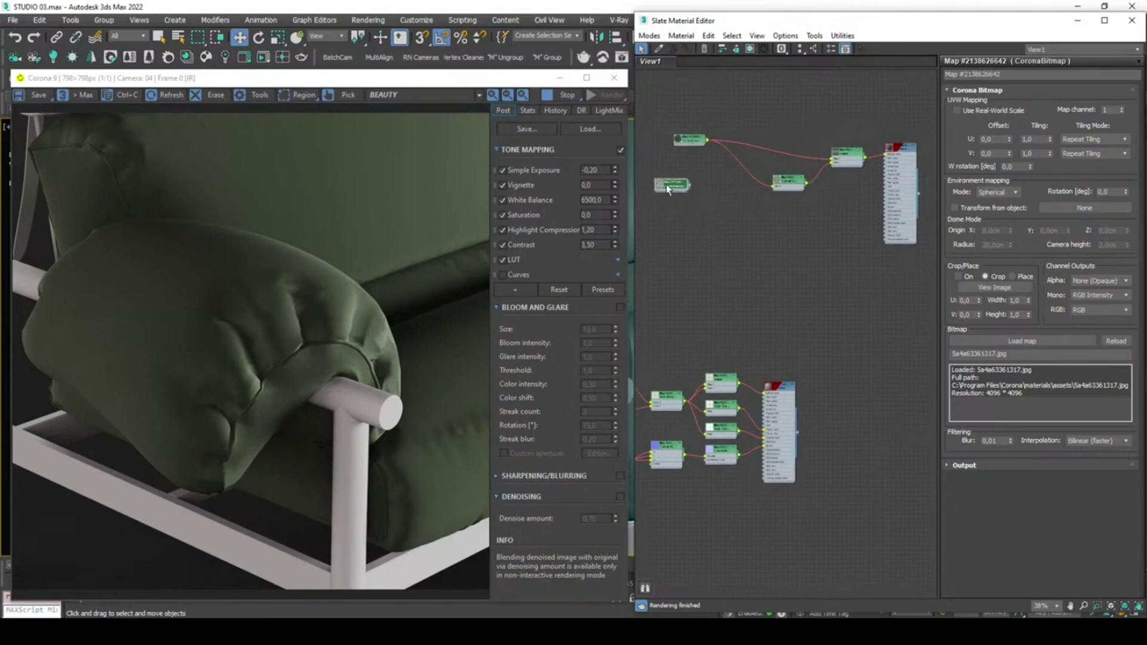
pyautogui.press('z')
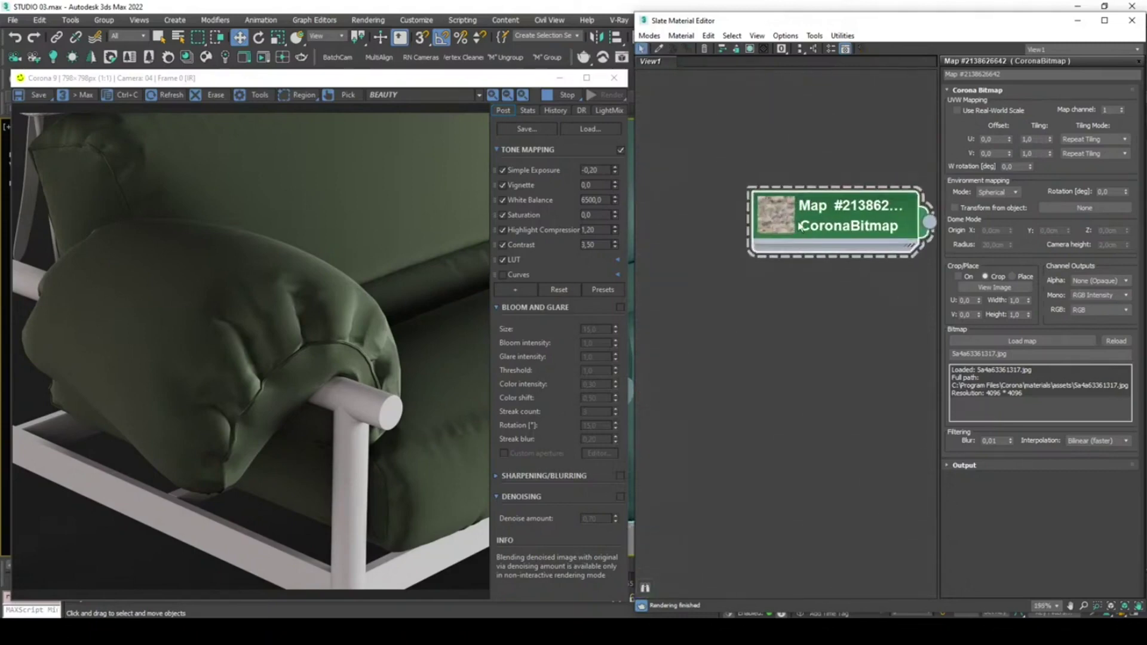
pyautogui.doubleClick(783, 221)
pyautogui.moveTo(922, 311); pyautogui.dragTo(763, 259, button='middle')
pyautogui.moveTo(766, 255); pyautogui.dragTo(800, 255)
pyautogui.moveTo(848, 288)
pyautogui.moveTo(929, 328)
pyautogui.click(1063, 376)
pyautogui.scroll(-10, 769, 225)
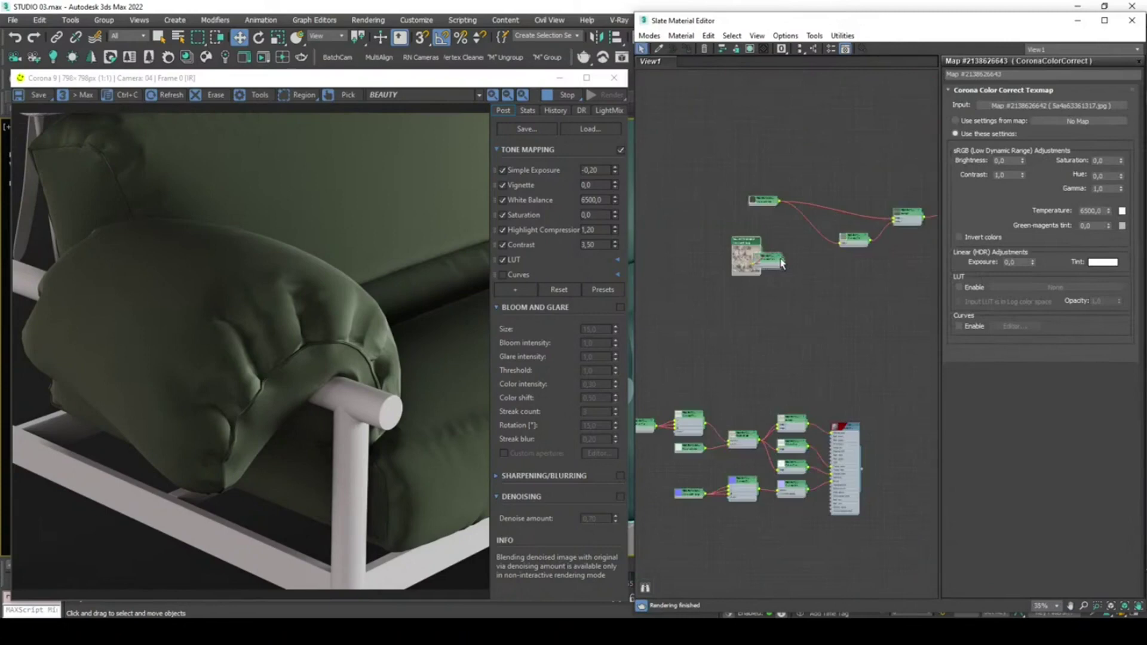
# Place the new CoronaColorCorrect node next to the linen bitmap and set its saturation to -1,0.
pyautogui.scroll(4, 777, 257)
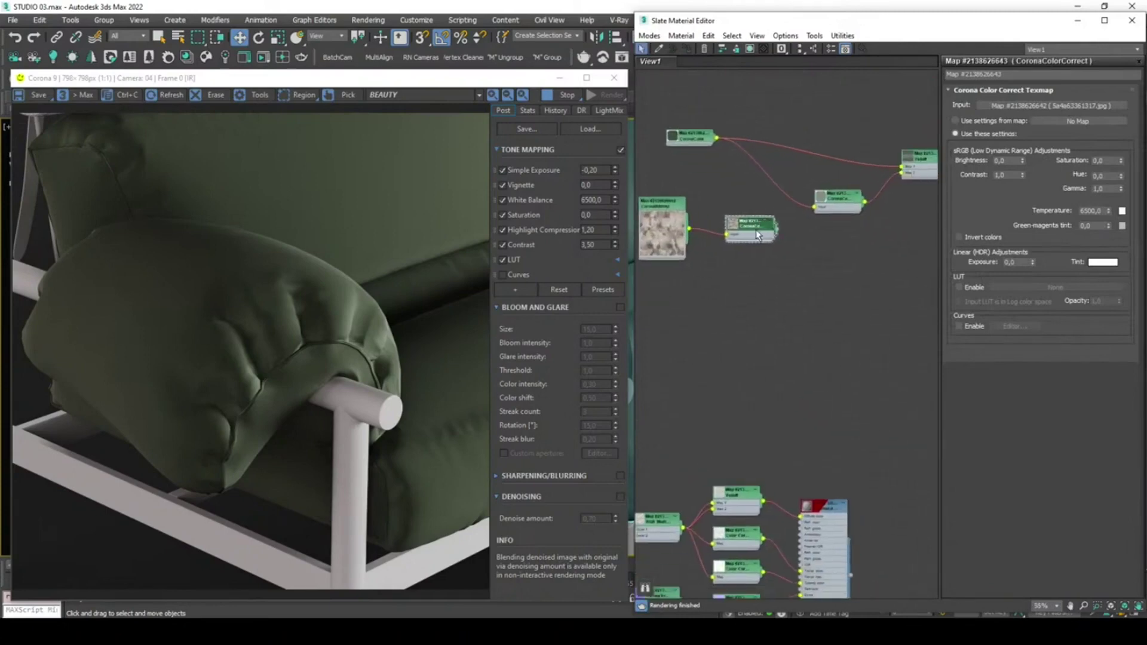
pyautogui.moveTo(758, 234); pyautogui.dragTo(743, 255)
pyautogui.click(1099, 160)
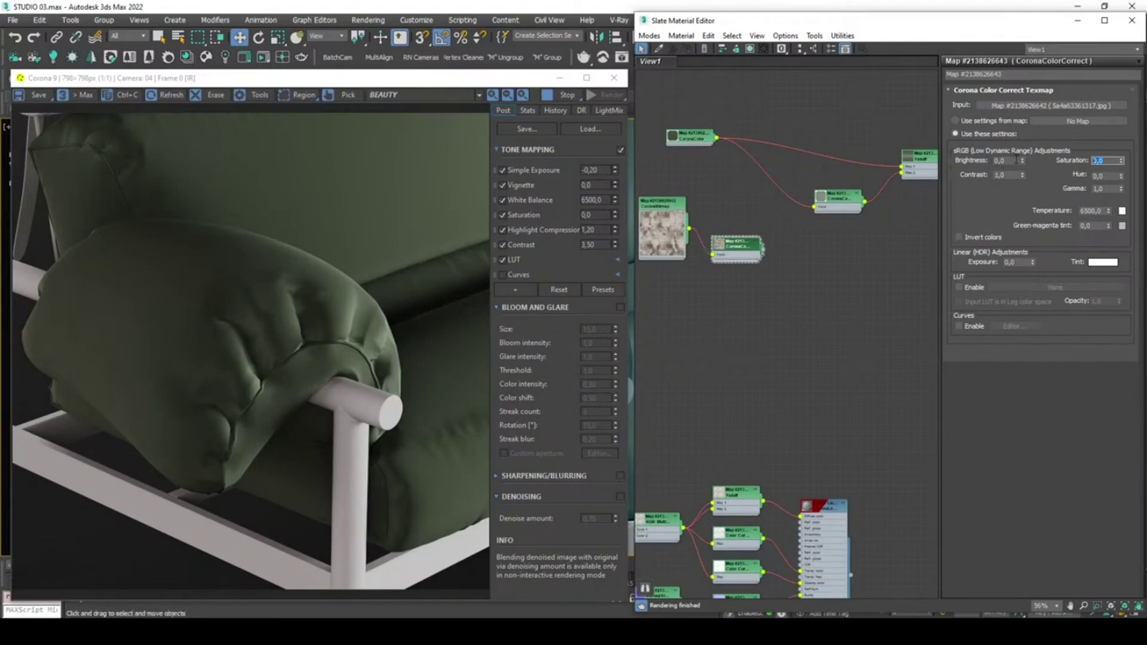
# Connect the linen's CoronaColorCorrect map to the cushion material's Diffuse color and check the weave in the render.
pyautogui.moveTo(815, 224); pyautogui.dragTo(761, 251, button='middle')
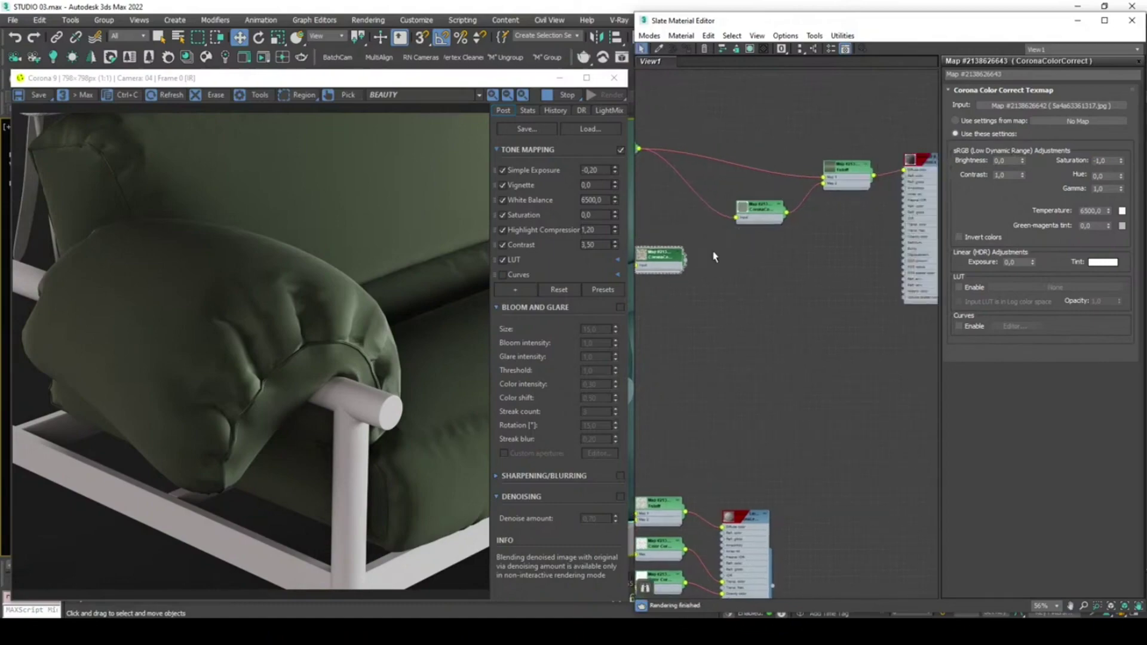
pyautogui.moveTo(710, 263); pyautogui.dragTo(903, 174)
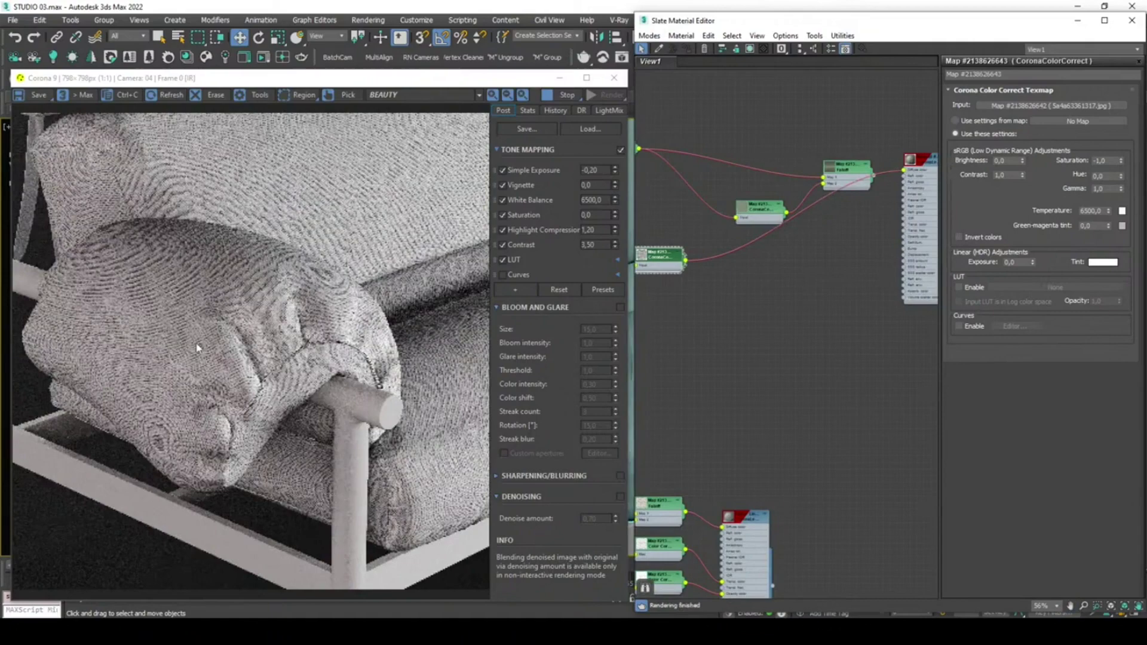
pyautogui.scroll(1, 197, 348)
pyautogui.scroll(-1, 197, 348)
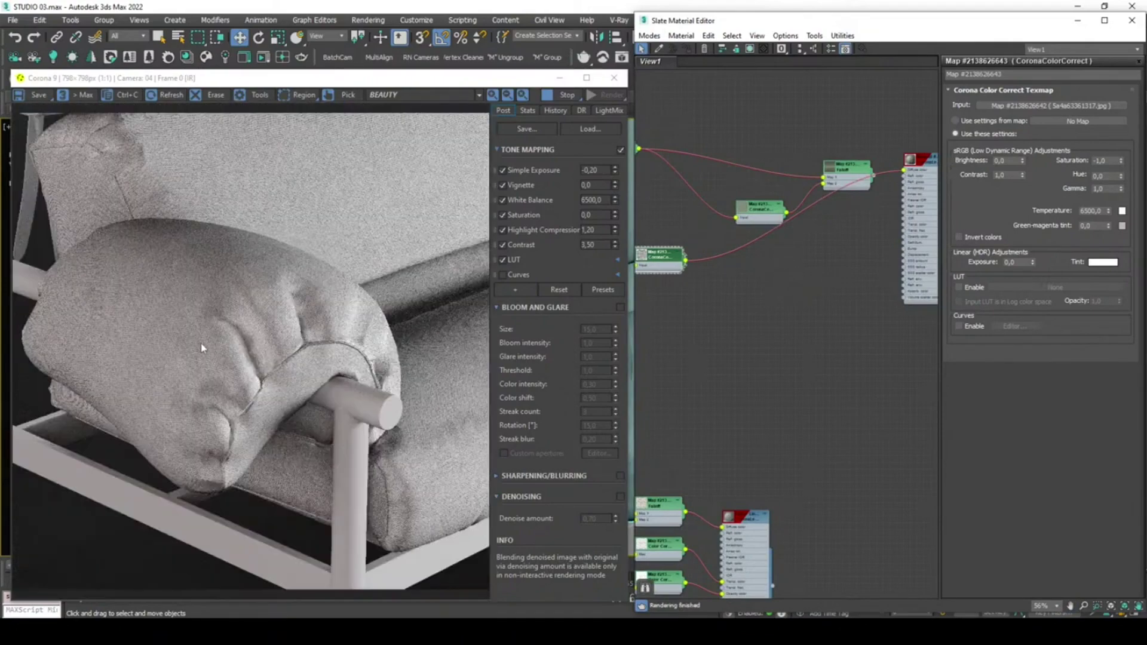
# Set the copied linen bitmap's U and V tiling to 0,5.
pyautogui.moveTo(675, 348); pyautogui.dragTo(731, 317, button='middle')
pyautogui.doubleClick(715, 255)
pyautogui.doubleClick(1027, 139)
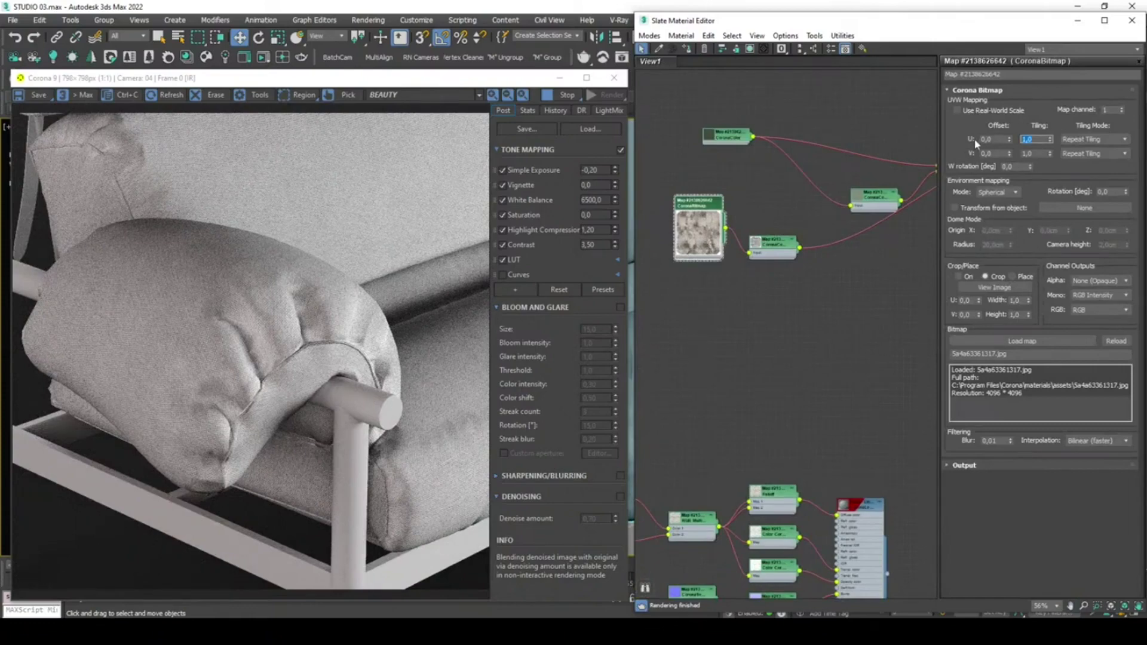
pyautogui.press('BackSpace')
pyautogui.write(',5')
pyautogui.press('Tab')
pyautogui.write(',5')
pyautogui.press('Return')
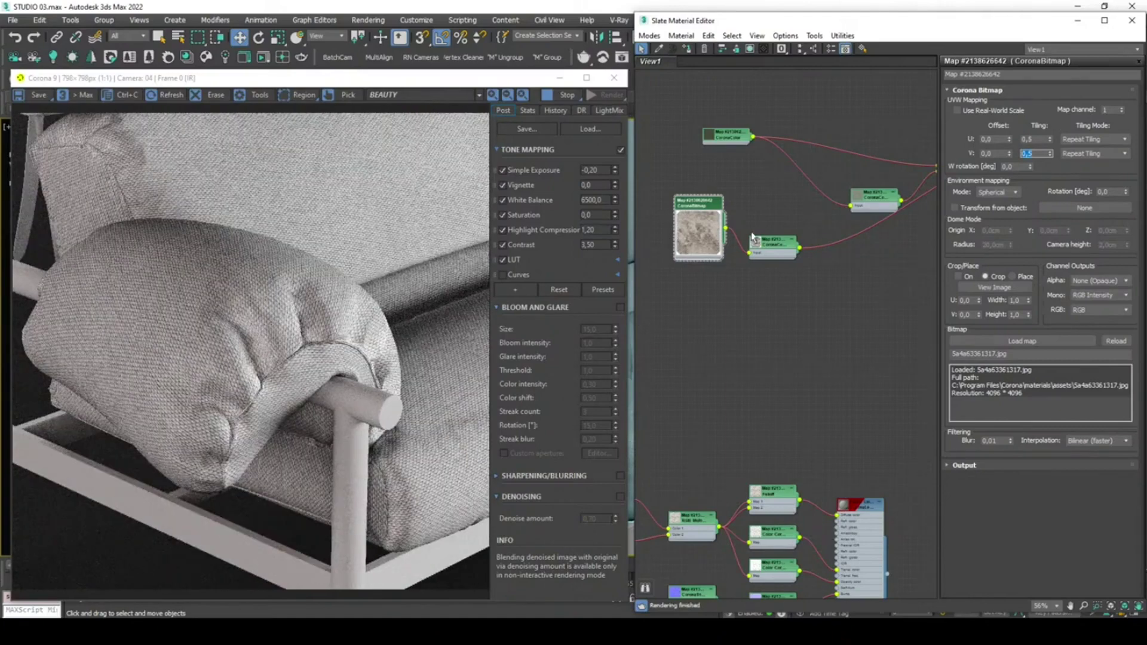
# Set the copied linen bitmap's U and V tiling to 0,8 and check the weave on the armrest cushion.
pyautogui.hotkey('shift', 'Tab')
pyautogui.write(',8')
pyautogui.press('Tab')
pyautogui.write(',8')
pyautogui.press('Return')
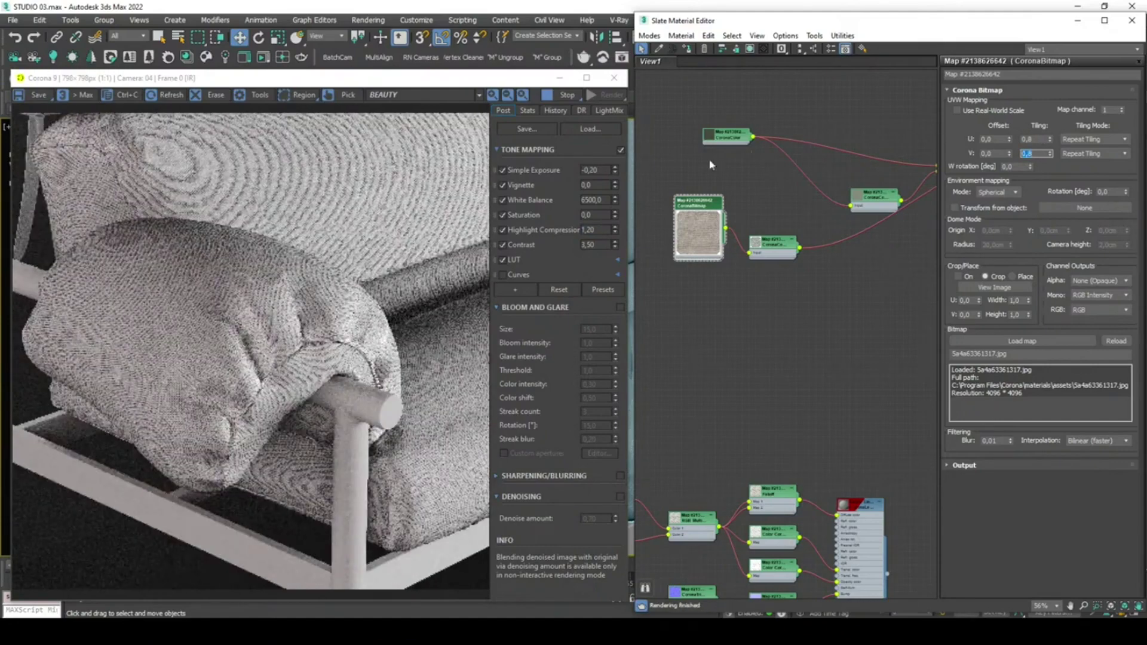
pyautogui.scroll(1, 219, 353)
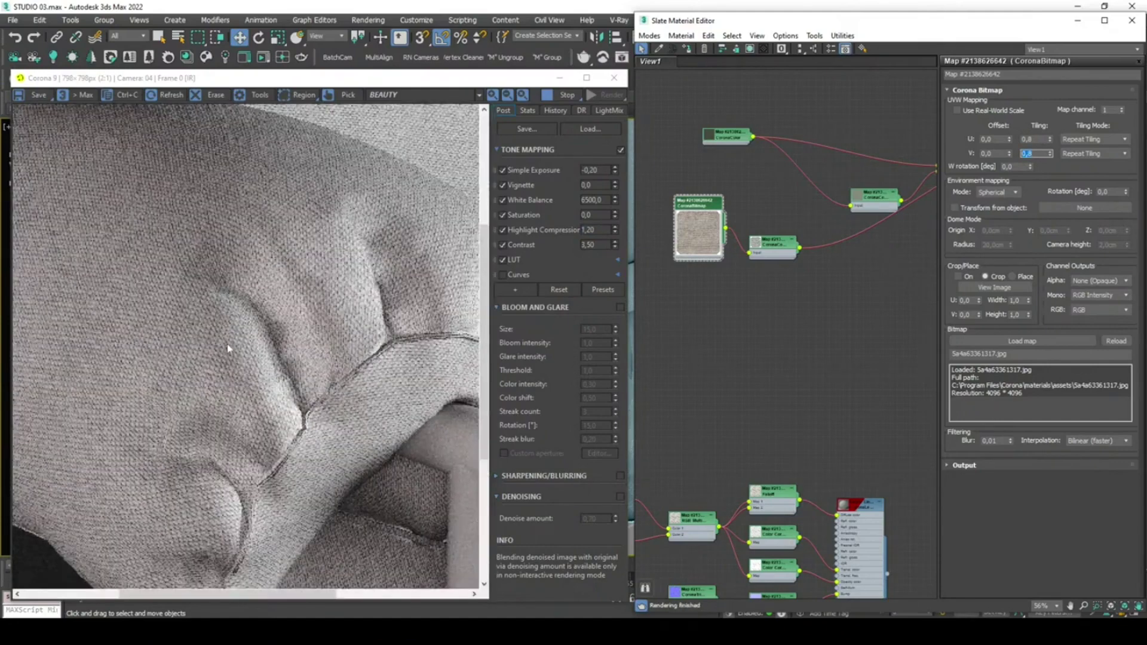
pyautogui.scroll(-1, 228, 345)
# Disconnect the linen's CoronaColorCorrect from the cushion material and reconnect the Falloff map to its Diffuse color.
pyautogui.moveTo(824, 334); pyautogui.dragTo(696, 359, button='middle')
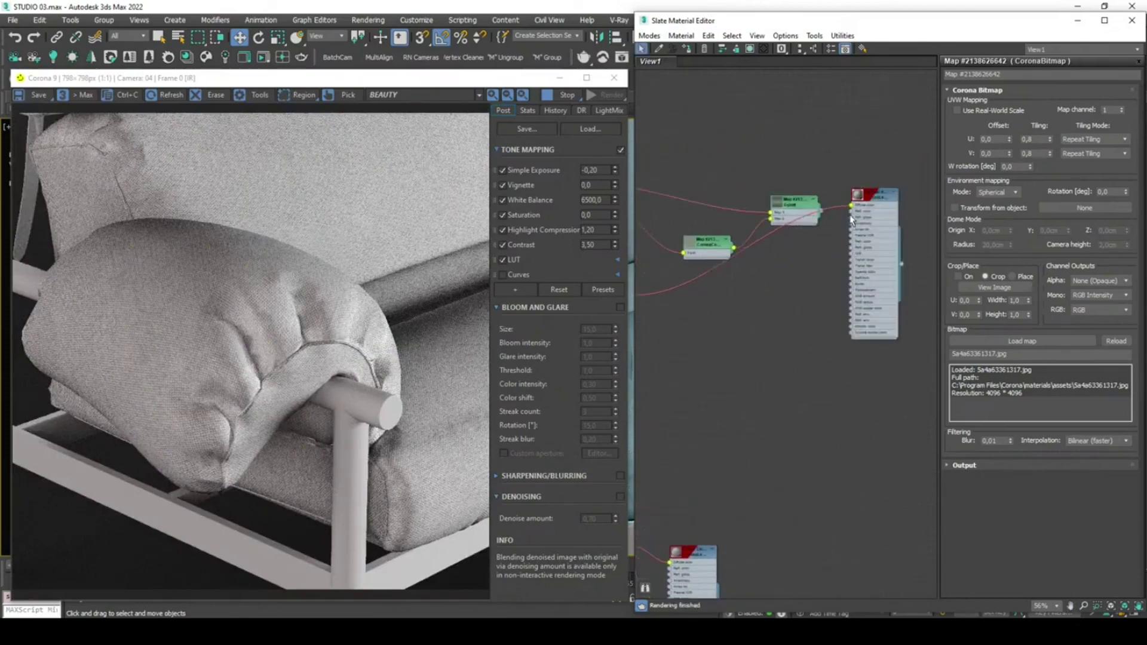
pyautogui.moveTo(745, 317); pyautogui.dragTo(848, 306, button='middle')
pyautogui.moveTo(900, 261); pyautogui.dragTo(842, 279, button='middle')
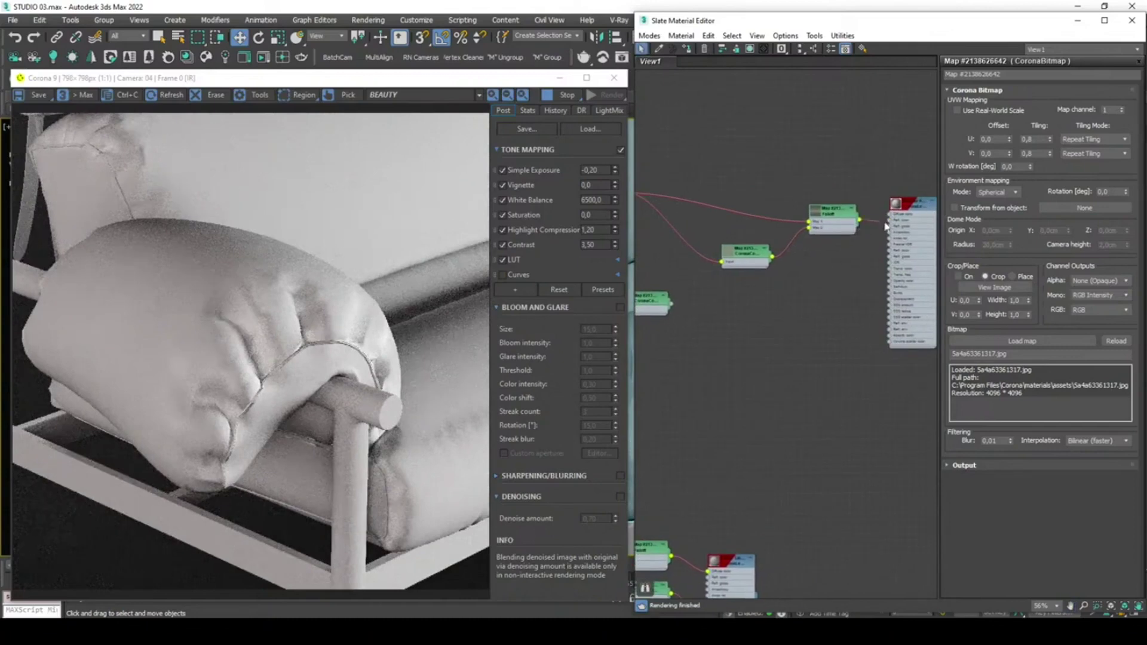
pyautogui.moveTo(894, 219); pyautogui.dragTo(891, 215)
pyautogui.moveTo(733, 346); pyautogui.dragTo(906, 337, button='middle')
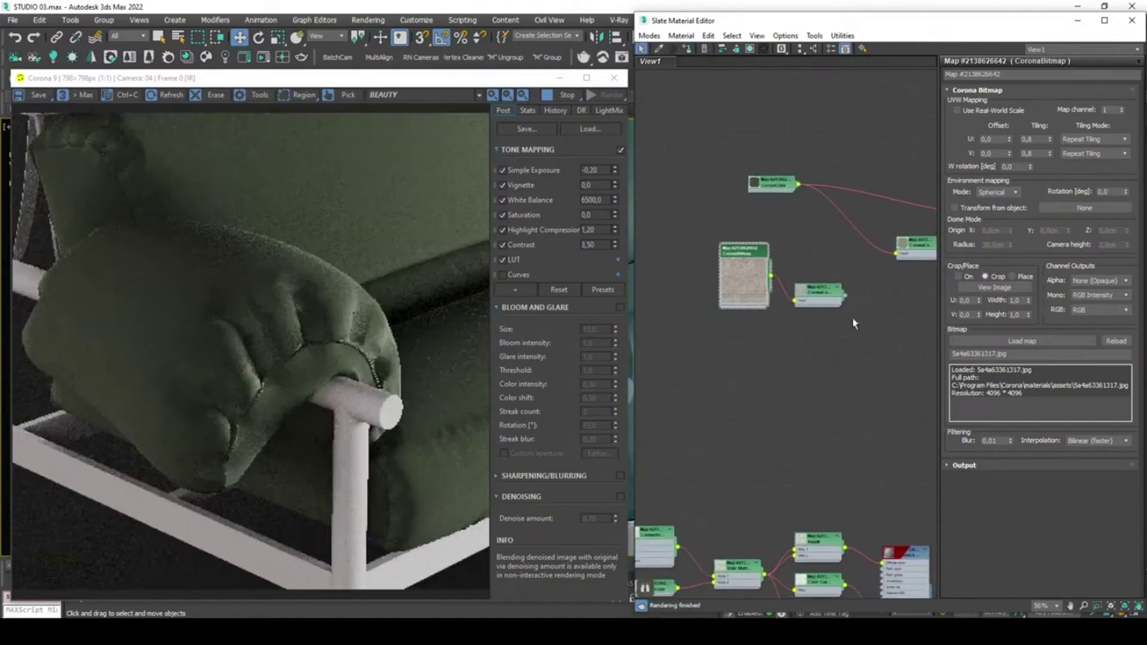
# Try a more saturated green as the CoronaColor map's solid color.
pyautogui.moveTo(777, 190); pyautogui.dragTo(755, 183)
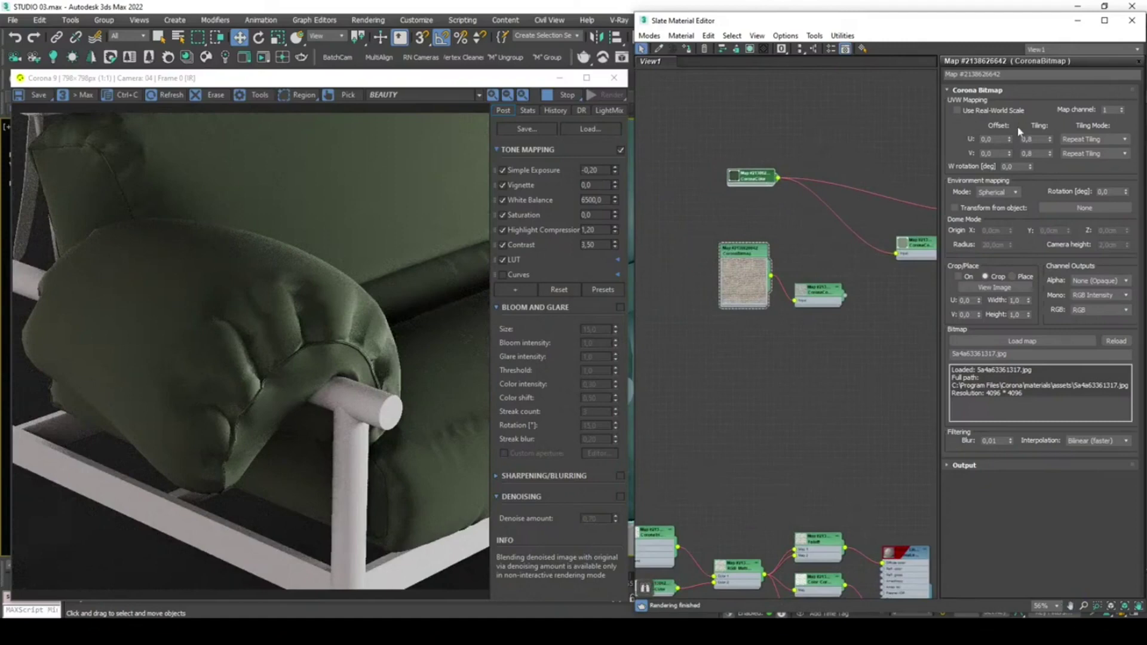
pyautogui.doubleClick(750, 179)
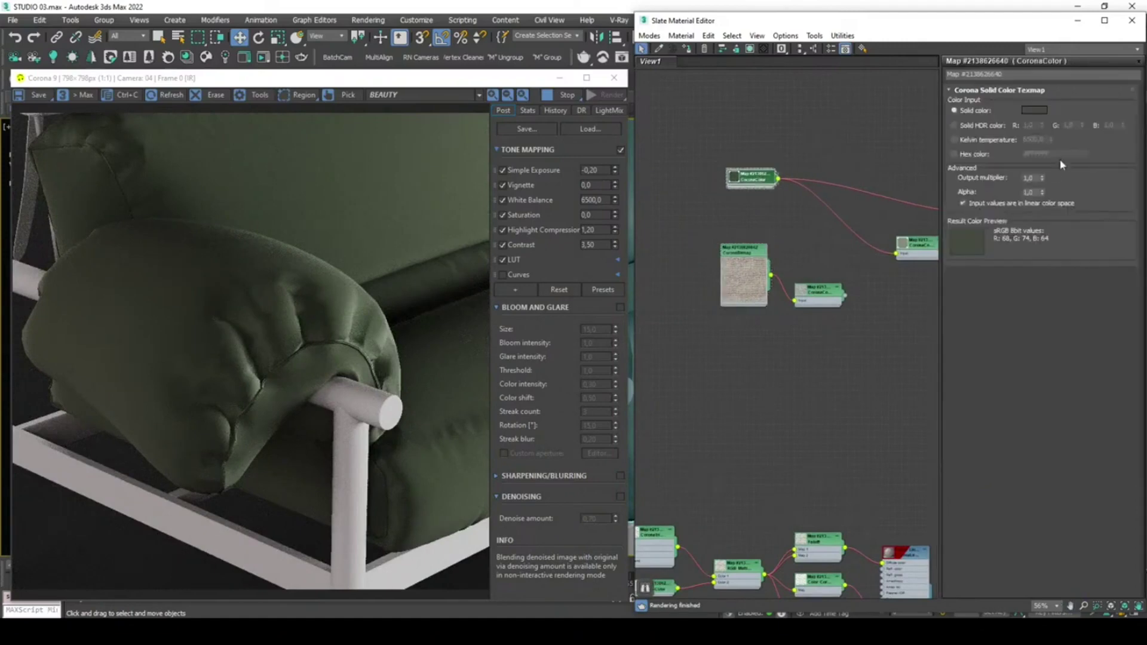
pyautogui.click(1034, 109)
pyautogui.moveTo(730, 280); pyautogui.dragTo(710, 281)
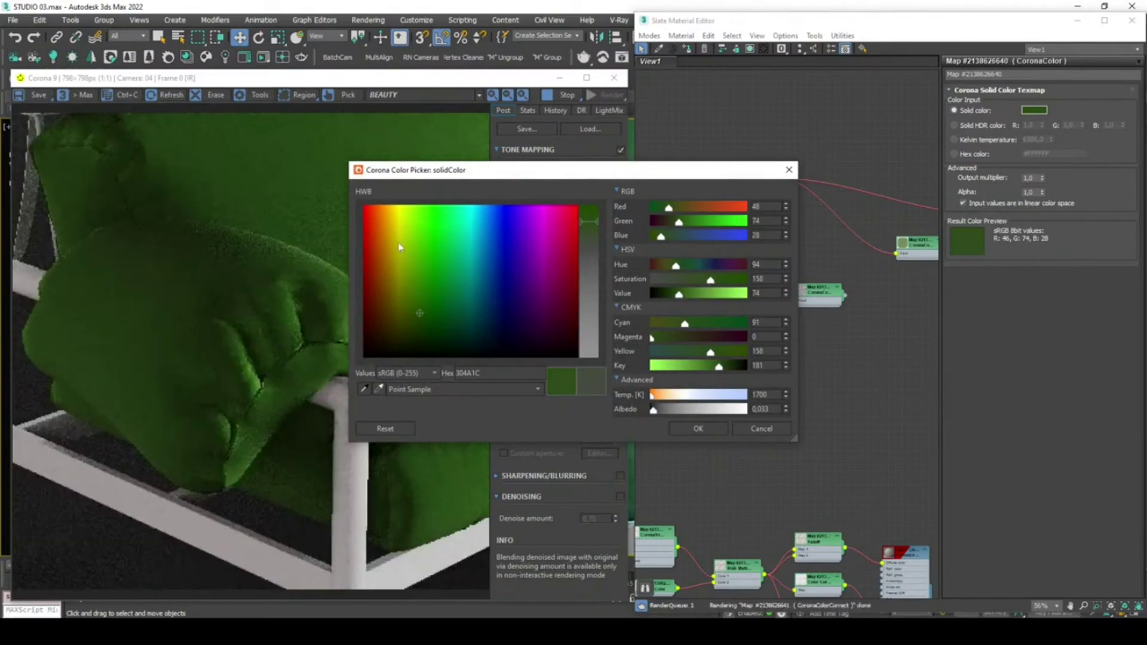
pyautogui.click(761, 429)
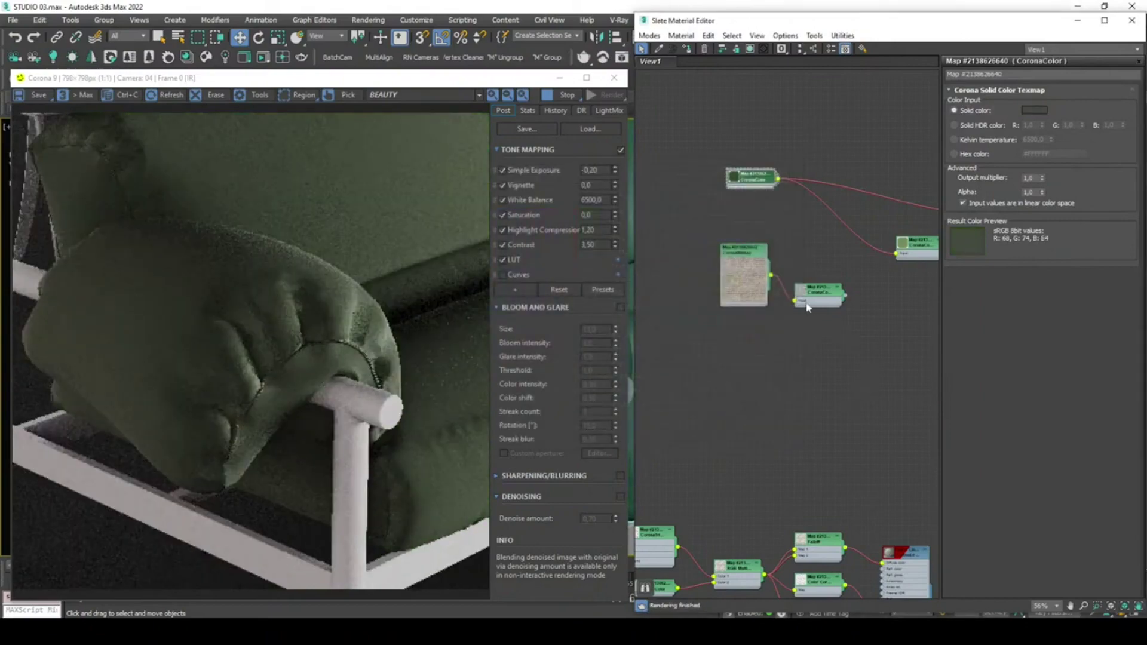
# Add an RGB Multiply map to the node view and place it beside the linen's CoronaColorCorrect node.
pyautogui.moveTo(711, 237)
pyautogui.mouseDown()
pyautogui.moveTo(738, 313)
pyautogui.moveTo(845, 368)
pyautogui.mouseUp()
pyautogui.moveTo(854, 343)
pyautogui.mouseDown(button='middle')
pyautogui.moveTo(801, 346)
pyautogui.moveTo(762, 325)
pyautogui.moveTo(808, 338)
pyautogui.mouseUp(button='middle')
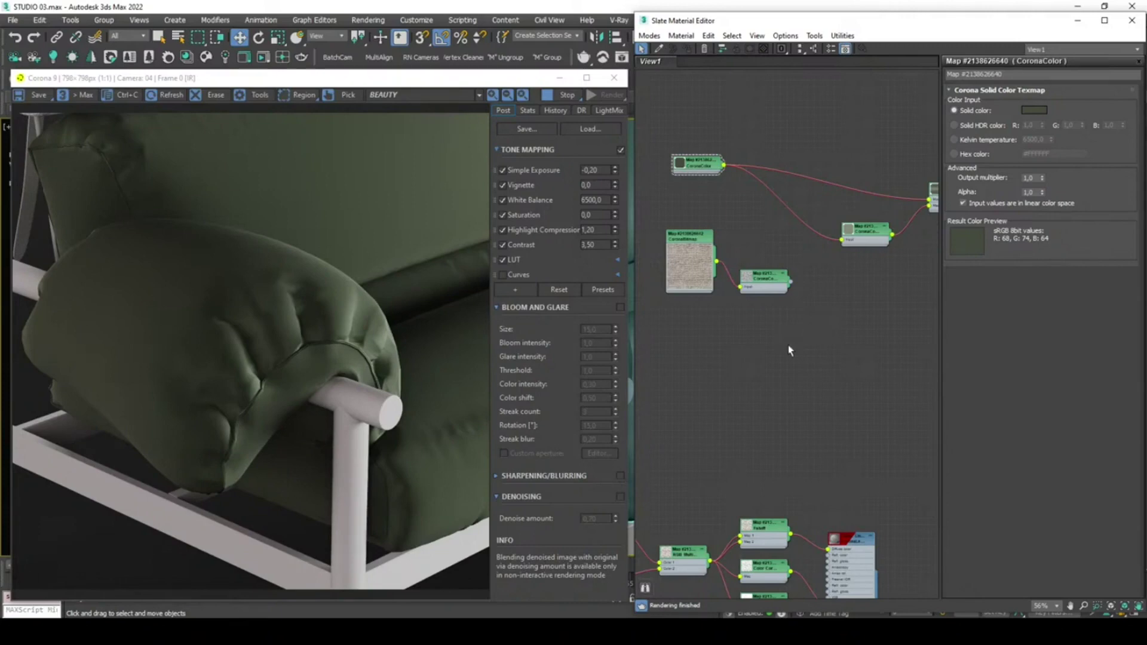
pyautogui.rightClick(774, 328)
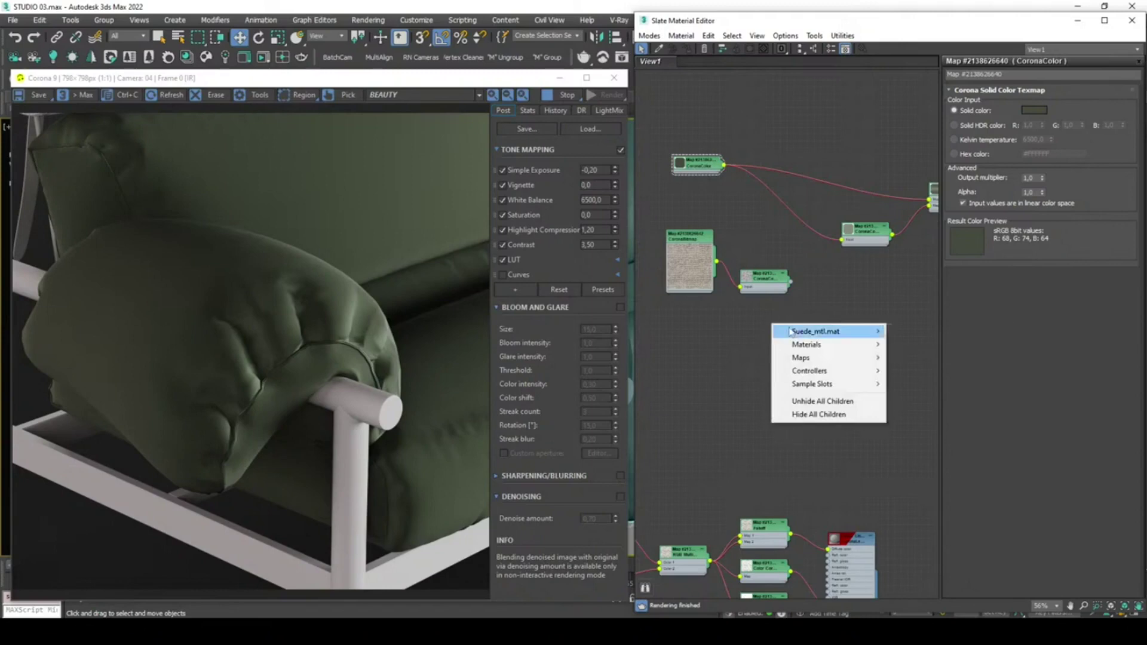
pyautogui.moveTo(801, 362)
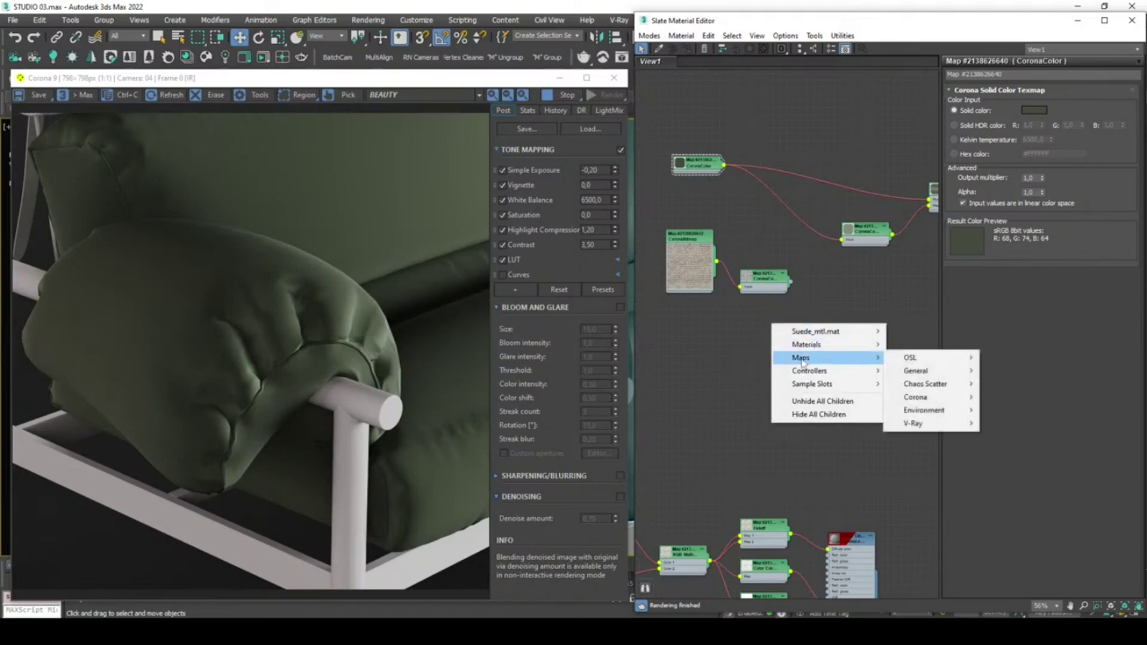
pyautogui.moveTo(927, 372)
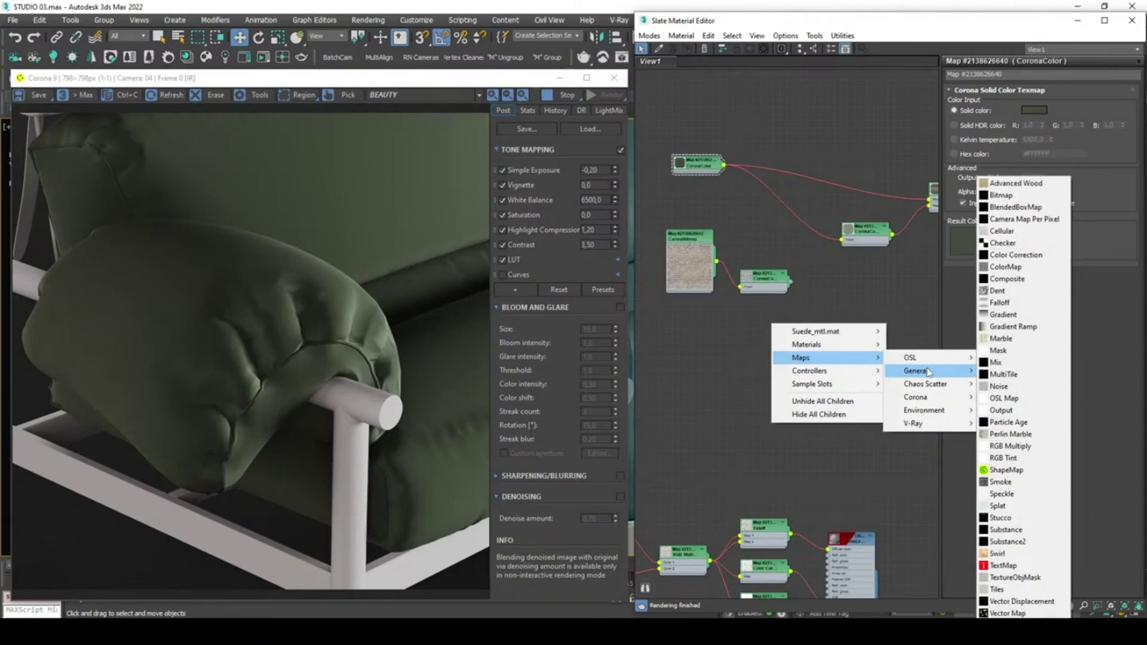
pyautogui.click(1016, 446)
pyautogui.moveTo(774, 336); pyautogui.dragTo(744, 366, button='middle')
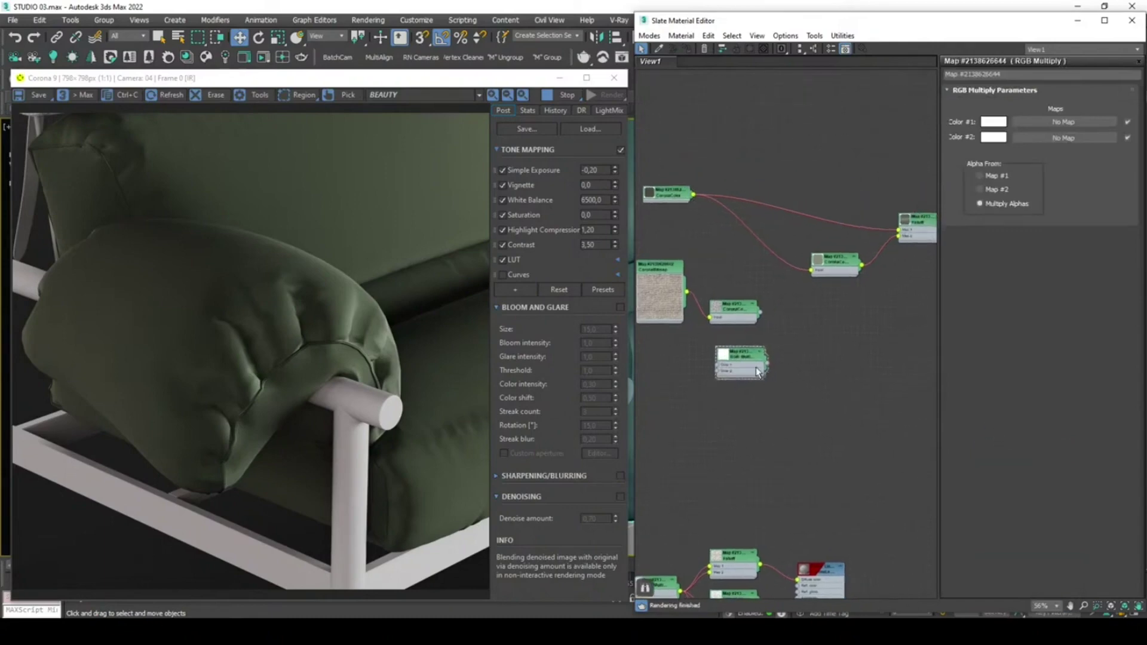
pyautogui.moveTo(744, 366); pyautogui.dragTo(821, 325)
# Connect the RGB Multiply map to the cushion material's Diffuse color in place of the Falloff.
pyautogui.moveTo(820, 320); pyautogui.dragTo(763, 298, button='middle')
pyautogui.moveTo(759, 293); pyautogui.dragTo(906, 202)
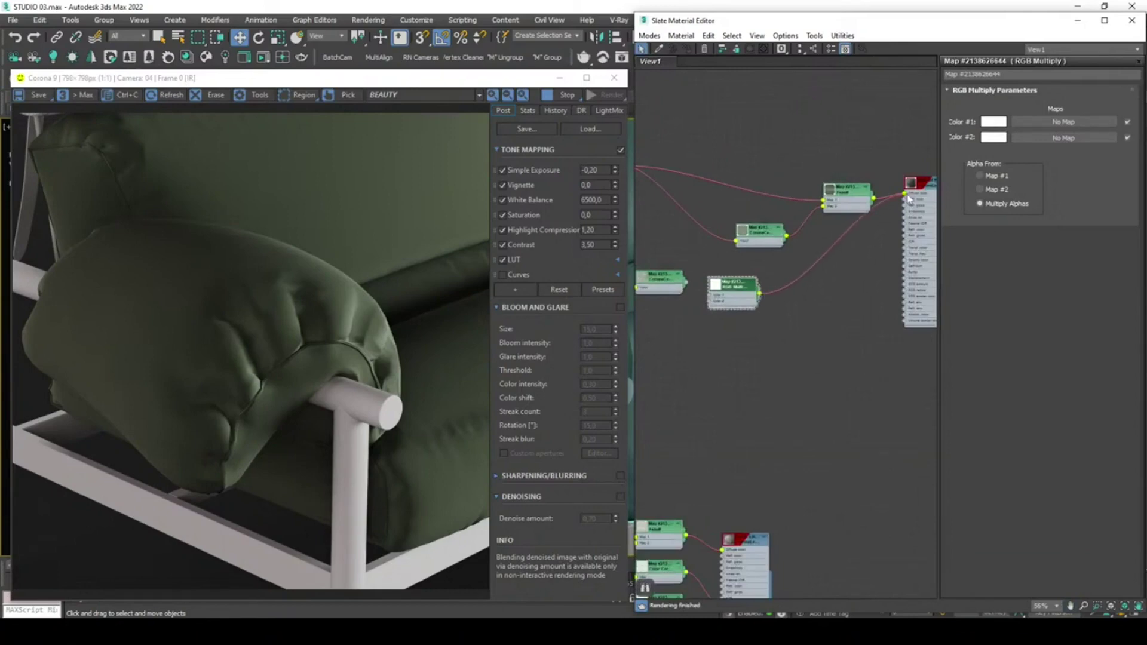
pyautogui.moveTo(763, 289); pyautogui.dragTo(866, 300, button='middle')
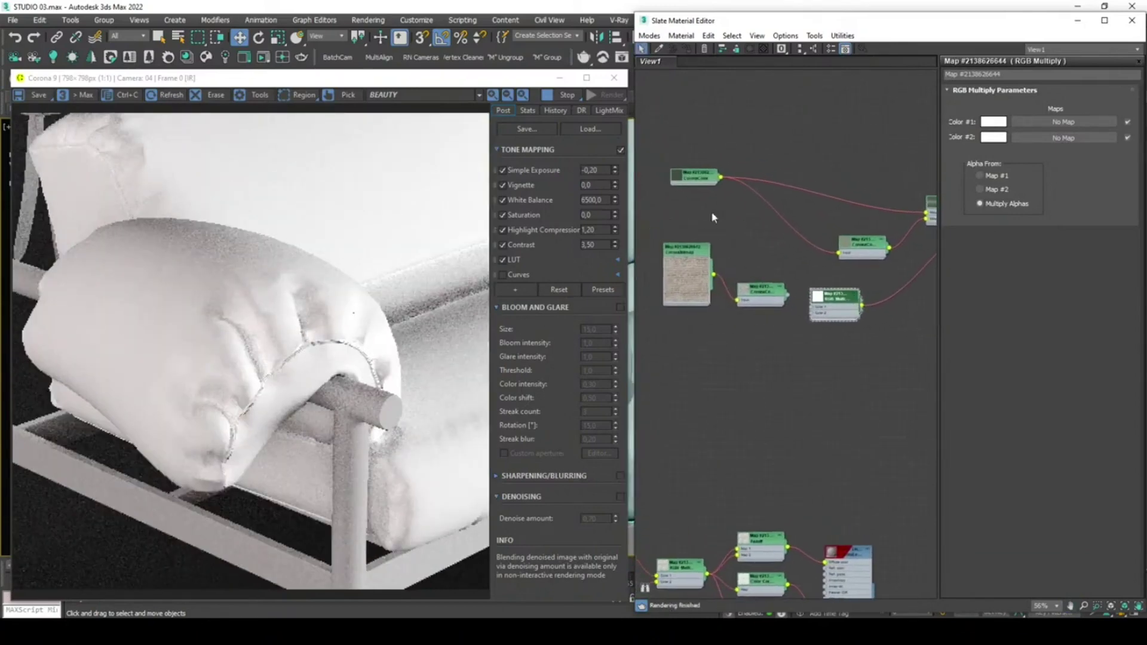
# Connect the CoronaColor map to the RGB Multiply's Color #1 and the linen's CoronaColorCorrect to Color #2.
pyautogui.moveTo(721, 178); pyautogui.dragTo(779, 319)
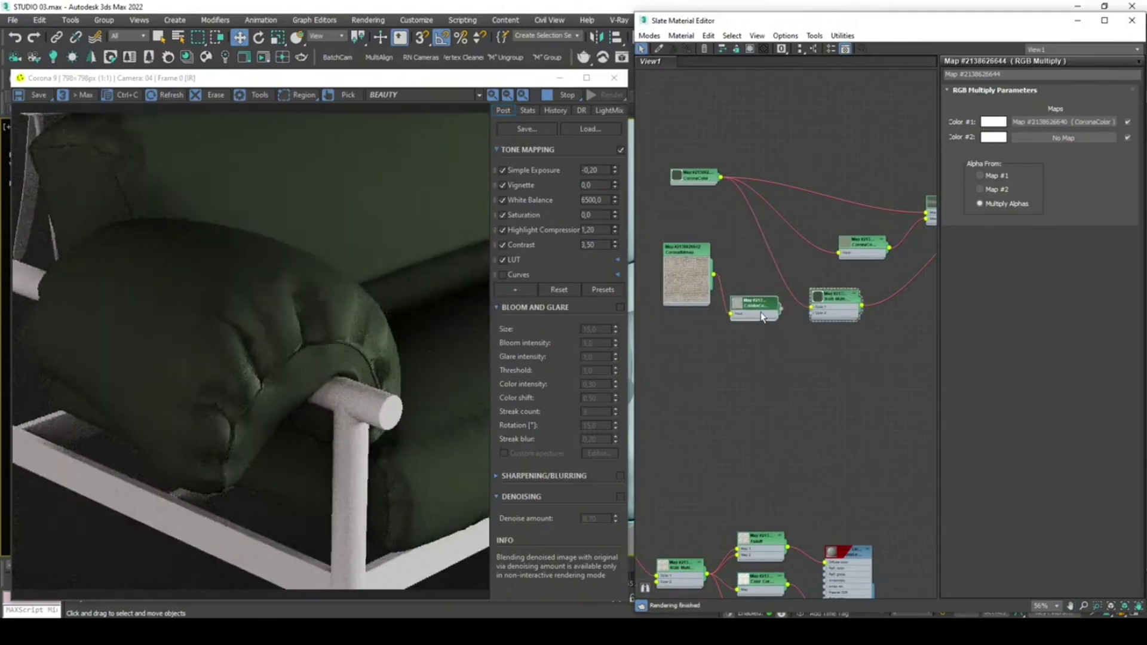
pyautogui.moveTo(781, 310); pyautogui.dragTo(751, 275)
pyautogui.moveTo(818, 326); pyautogui.dragTo(812, 313)
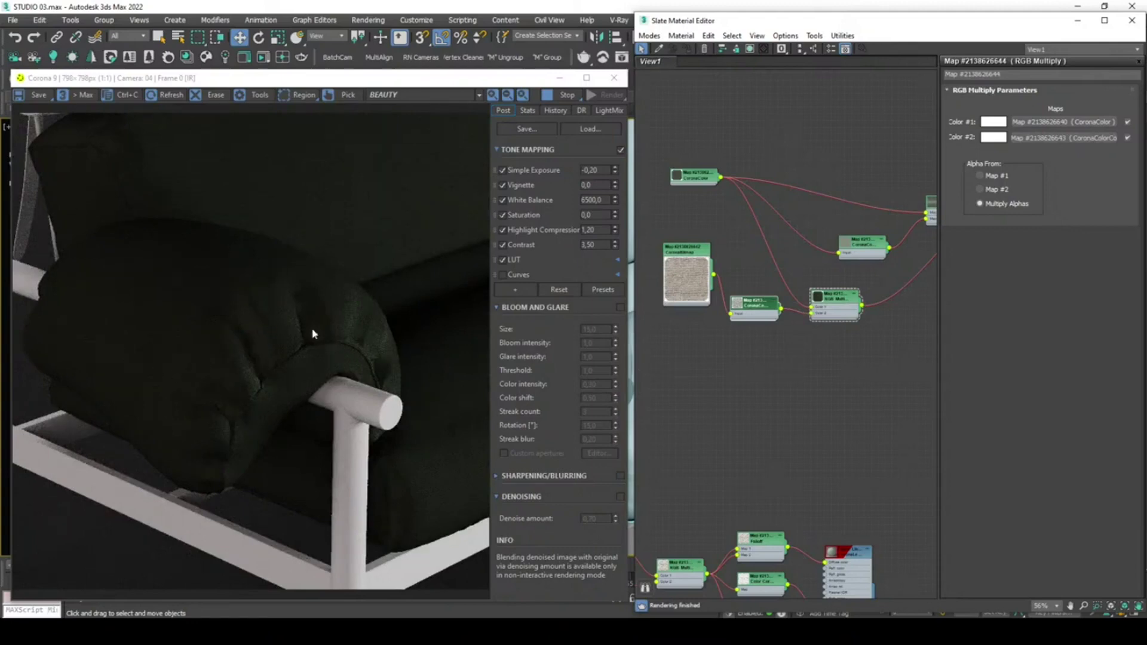
# Set the Gamma of the linen weave's CoronaColorCorrect map to 2,0.
pyautogui.moveTo(771, 406); pyautogui.dragTo(802, 403, button='middle')
pyautogui.scroll(1, 277, 365)
pyautogui.moveTo(220, 353); pyautogui.dragTo(312, 353)
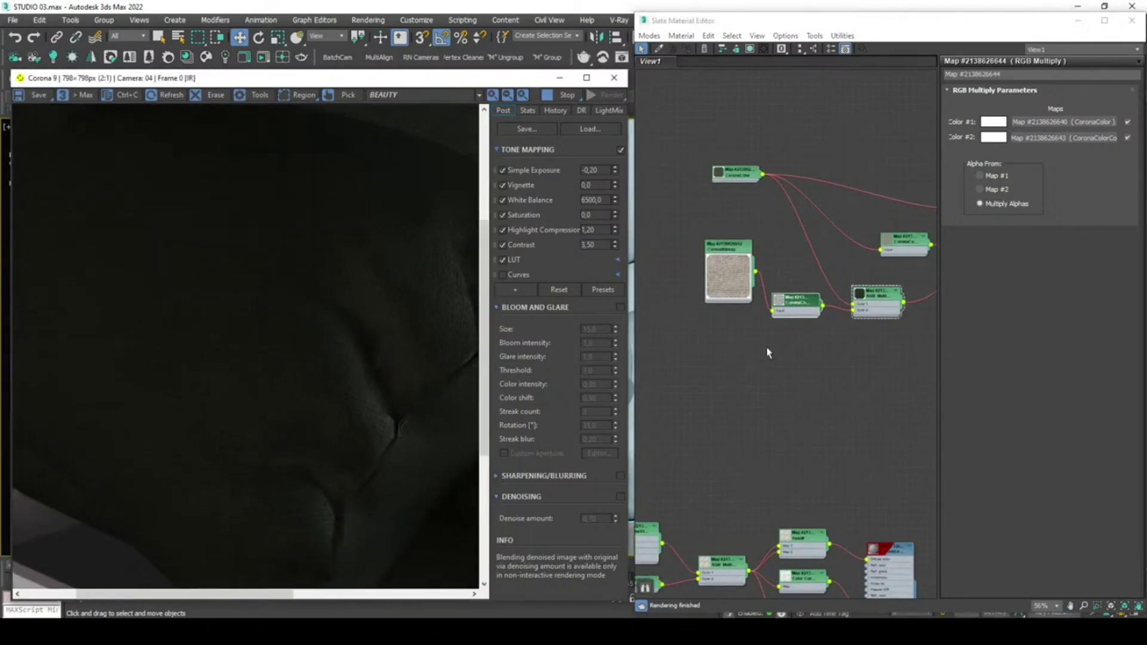
pyautogui.moveTo(735, 261); pyautogui.dragTo(729, 268)
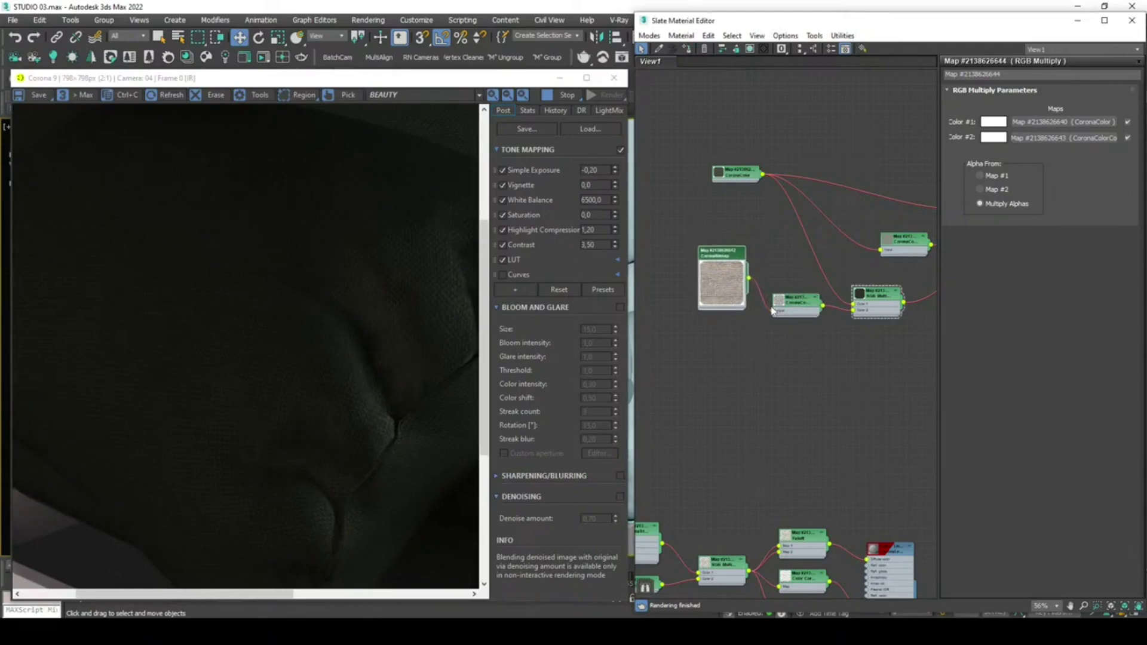
pyautogui.doubleClick(776, 309)
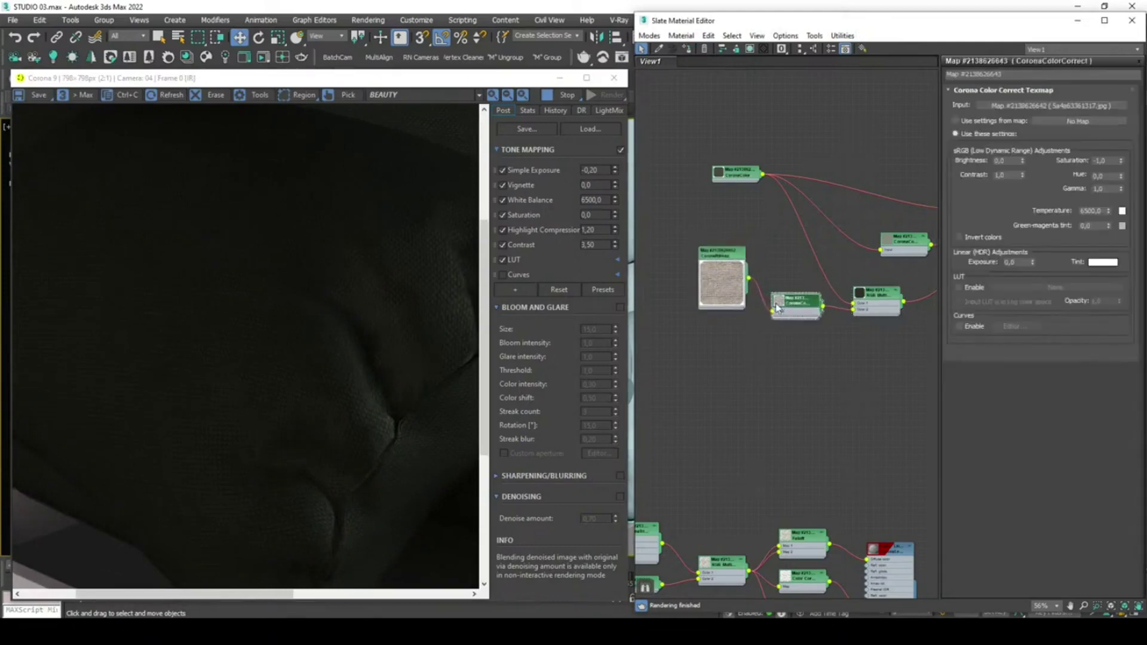
pyautogui.scroll(5, 794, 305)
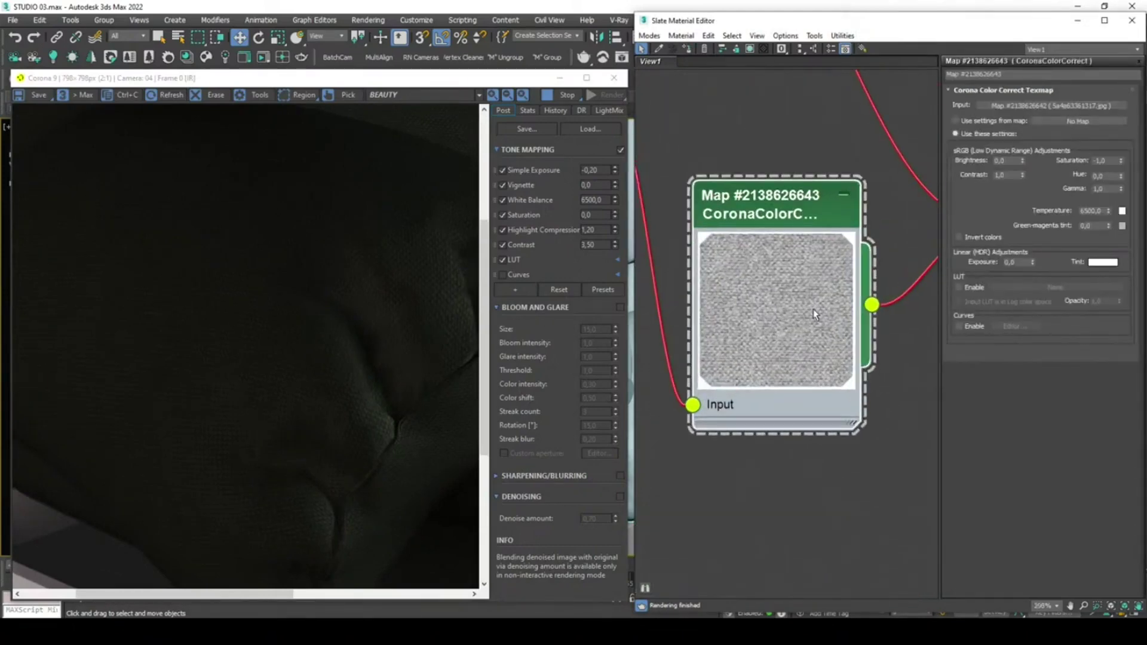
pyautogui.moveTo(769, 313); pyautogui.dragTo(779, 287, button='middle')
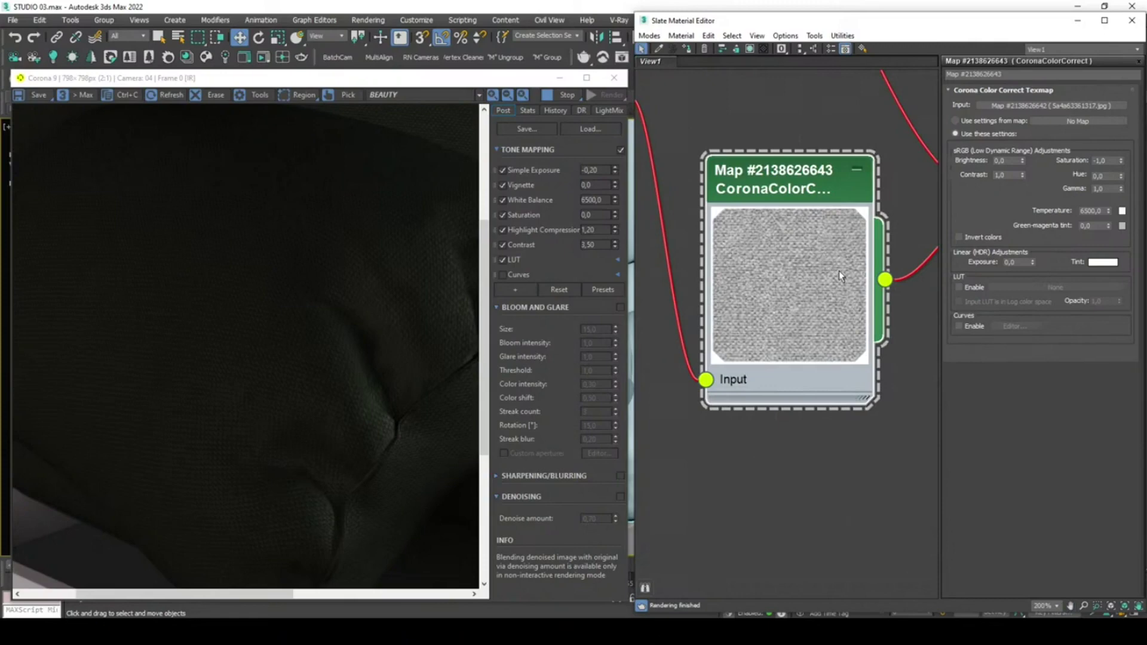
pyautogui.doubleClick(1096, 189)
pyautogui.write('1')
pyautogui.press('Return')
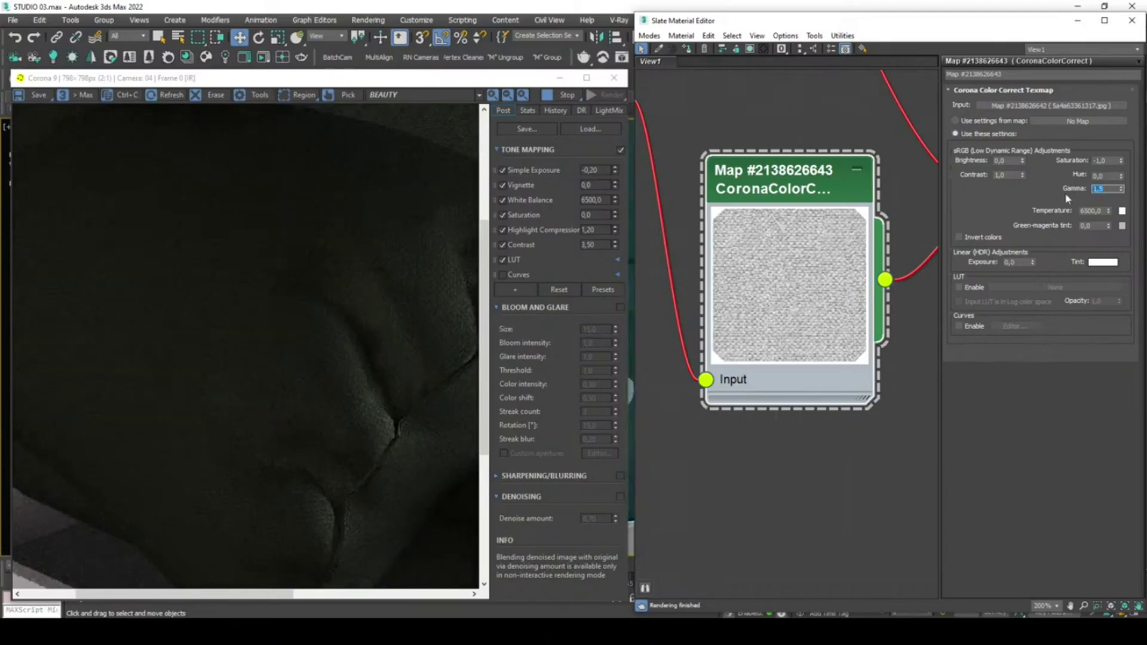
pyautogui.press('Return')
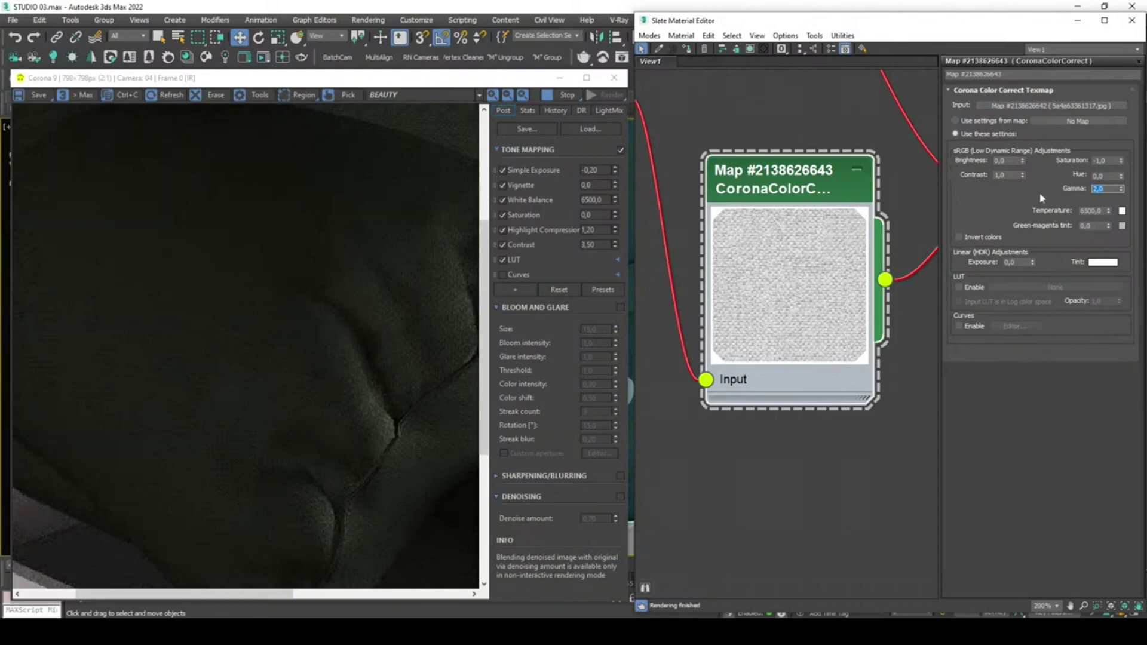
# Move the linen bitmap node down so it lines up with its CoronaColorCorrect node.
pyautogui.scroll(-1, 289, 388)
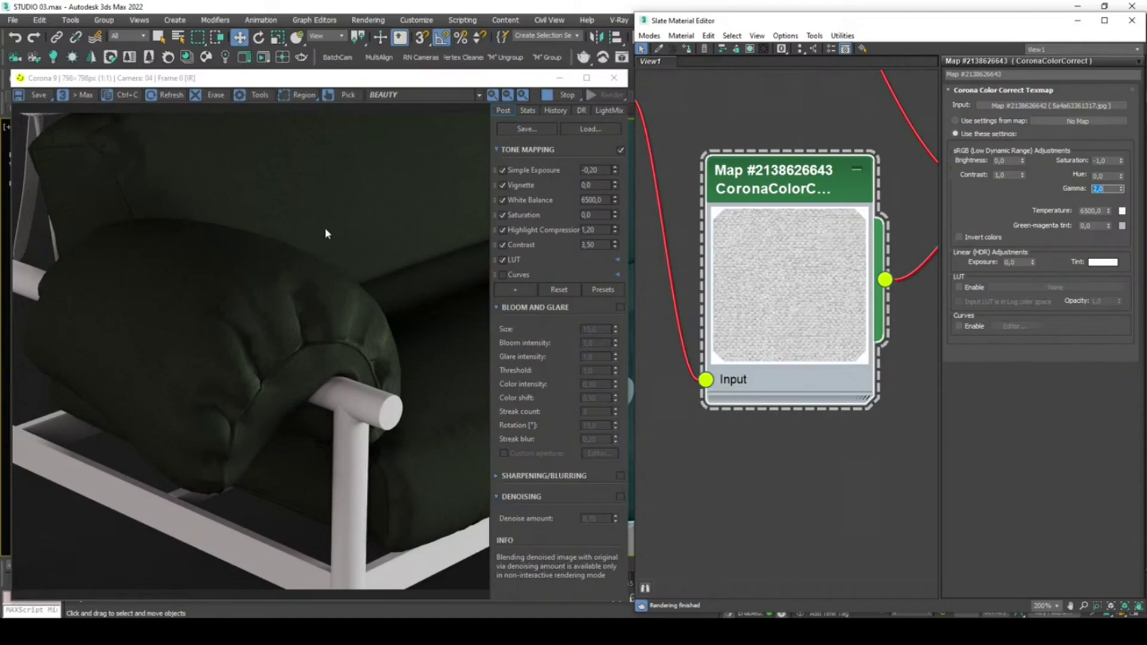
pyautogui.scroll(-1, 791, 286)
pyautogui.scroll(-3, 792, 286)
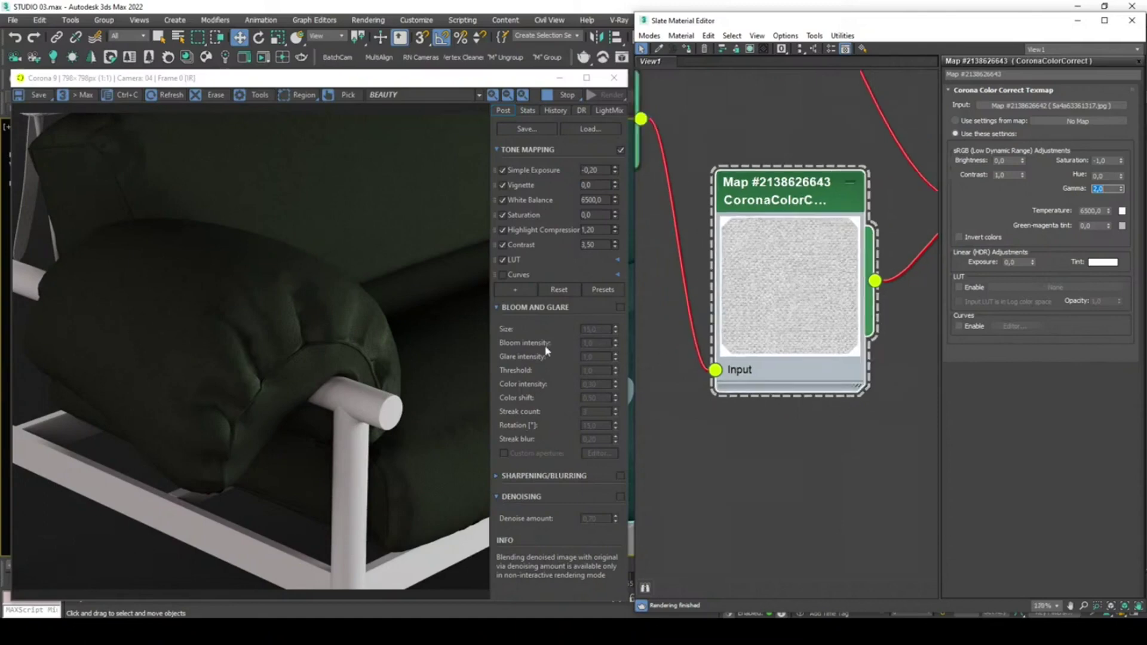
pyautogui.scroll(-5, 796, 310)
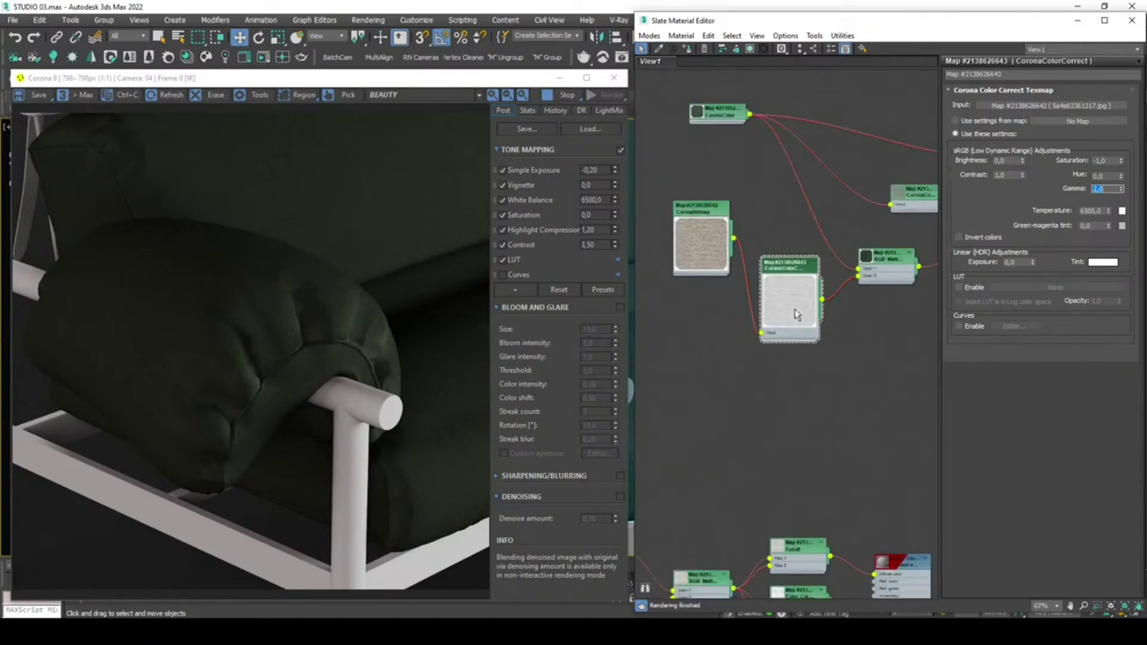
pyautogui.moveTo(784, 304); pyautogui.dragTo(774, 302, button='middle')
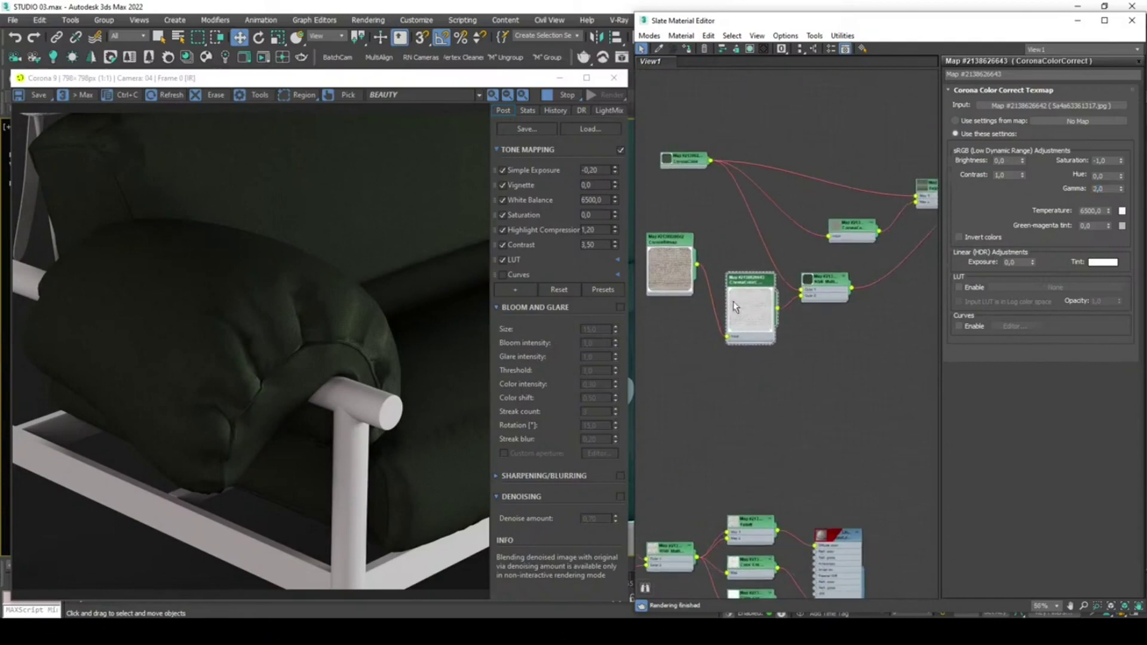
pyautogui.moveTo(668, 274); pyautogui.dragTo(668, 331)
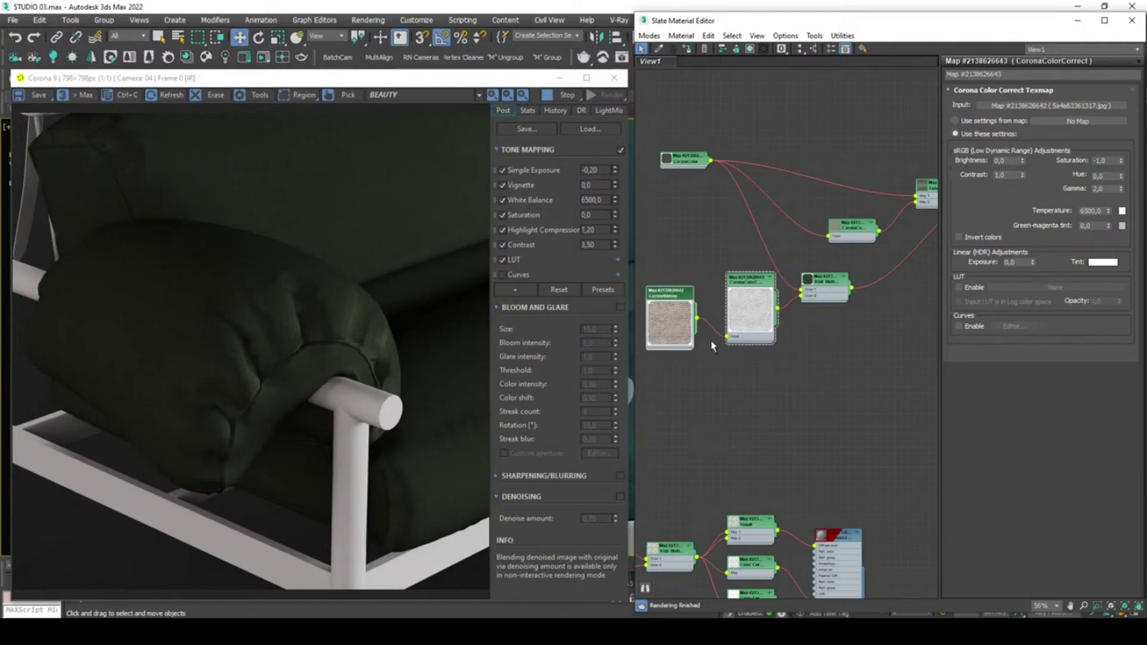
# Change the CoronaColor map's solid color to a purple with RGB values 201, 120, 203.
pyautogui.doubleClick(674, 162)
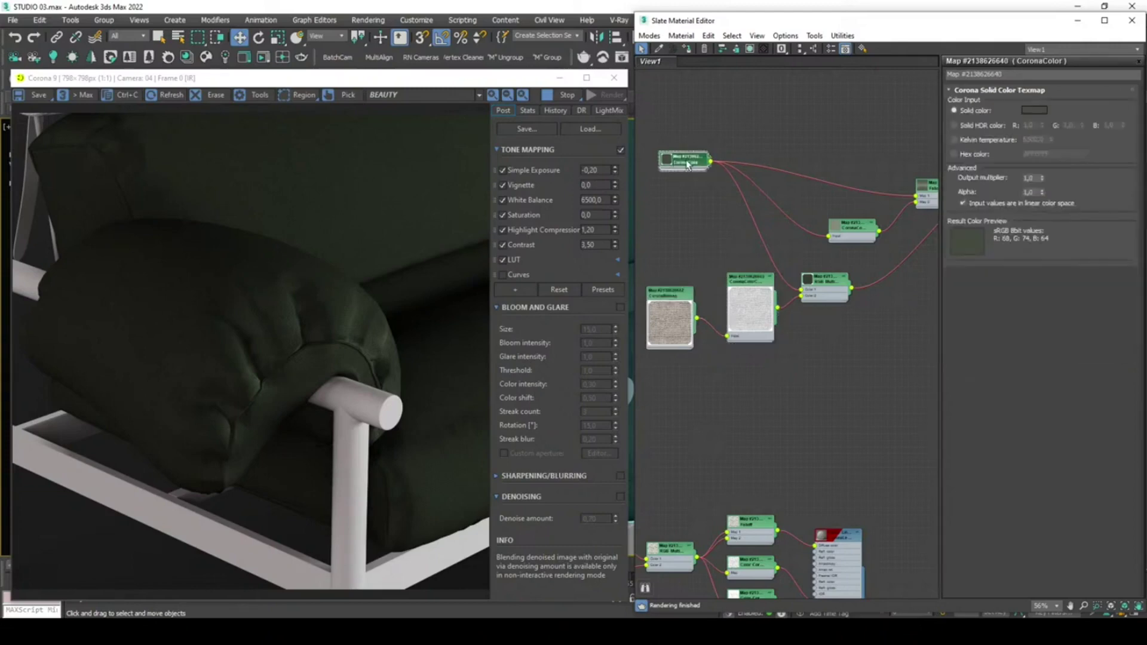
pyautogui.click(1030, 111)
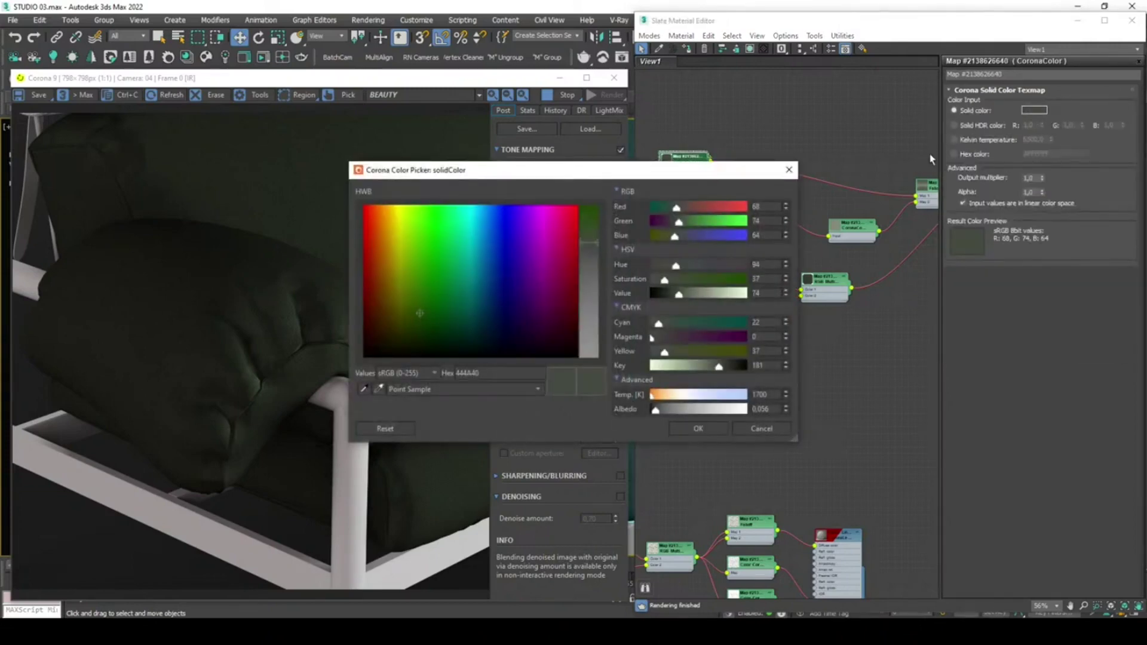
pyautogui.click(559, 225)
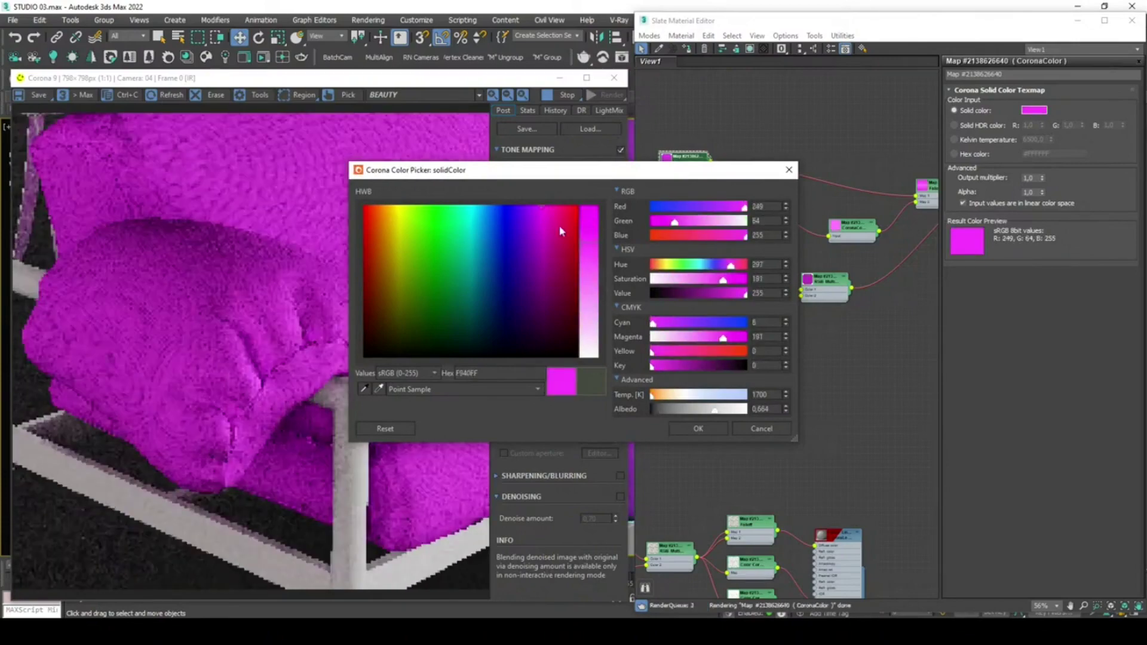
pyautogui.click(688, 280)
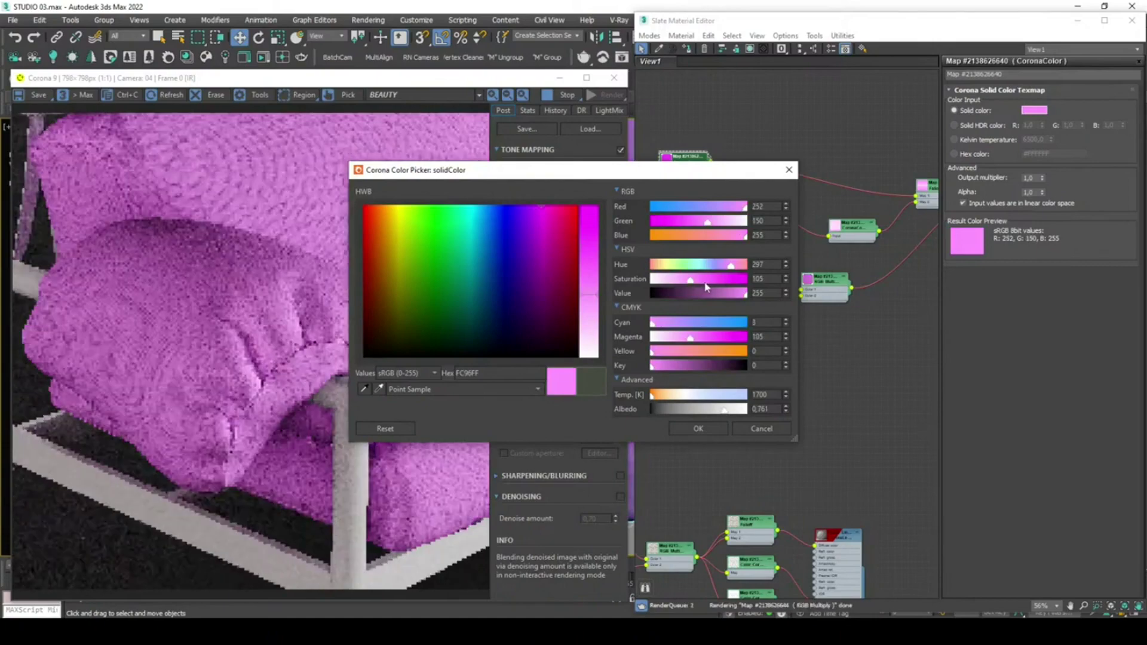
pyautogui.click(728, 293)
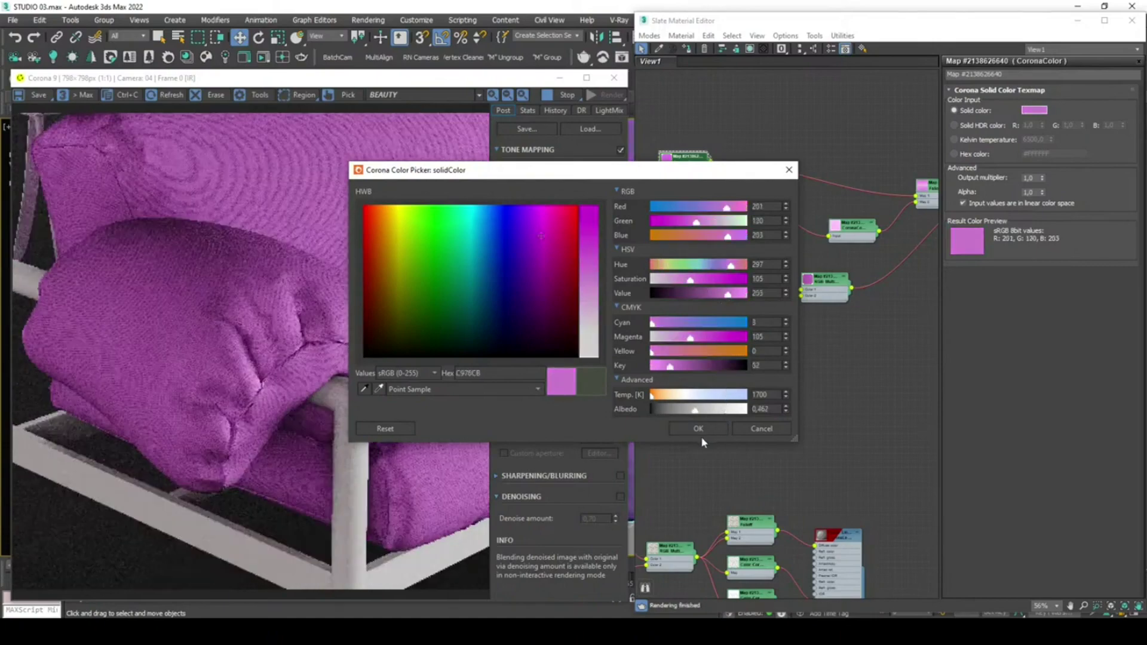
pyautogui.click(698, 428)
pyautogui.scroll(3, 233, 302)
pyautogui.scroll(-3, 233, 302)
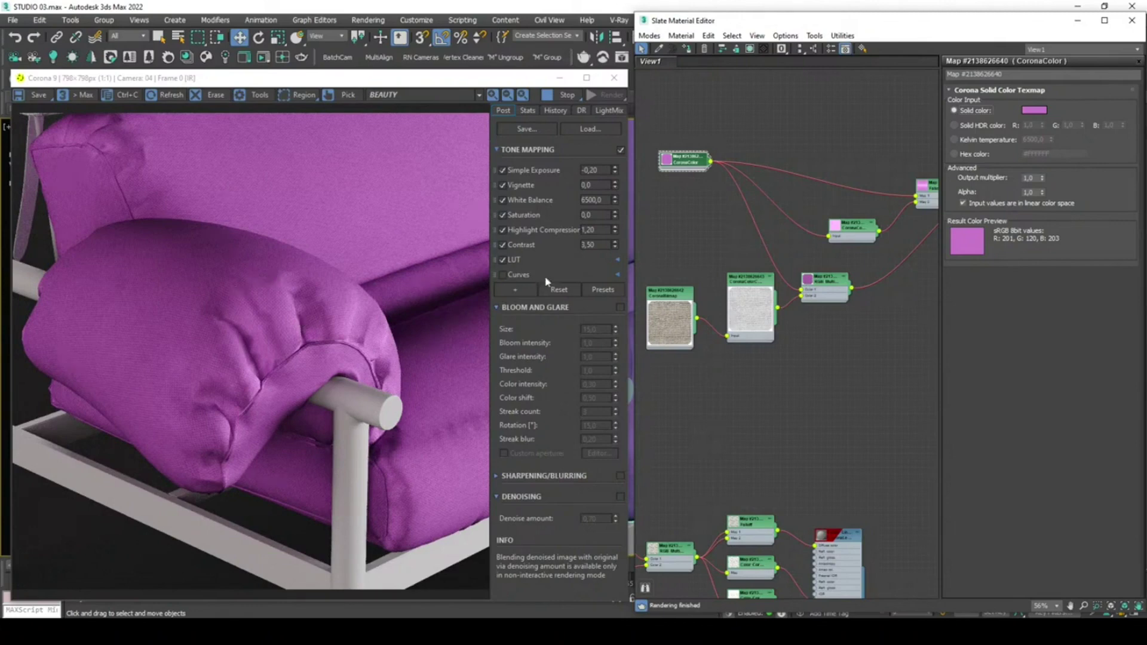
# Reconnect the Falloff to the cushion material's Diffuse color and line up the linen bitmap, its CoronaColorCorrect and the RGB Multiply below the CoronaColor node.
pyautogui.moveTo(865, 324); pyautogui.dragTo(769, 330, button='middle')
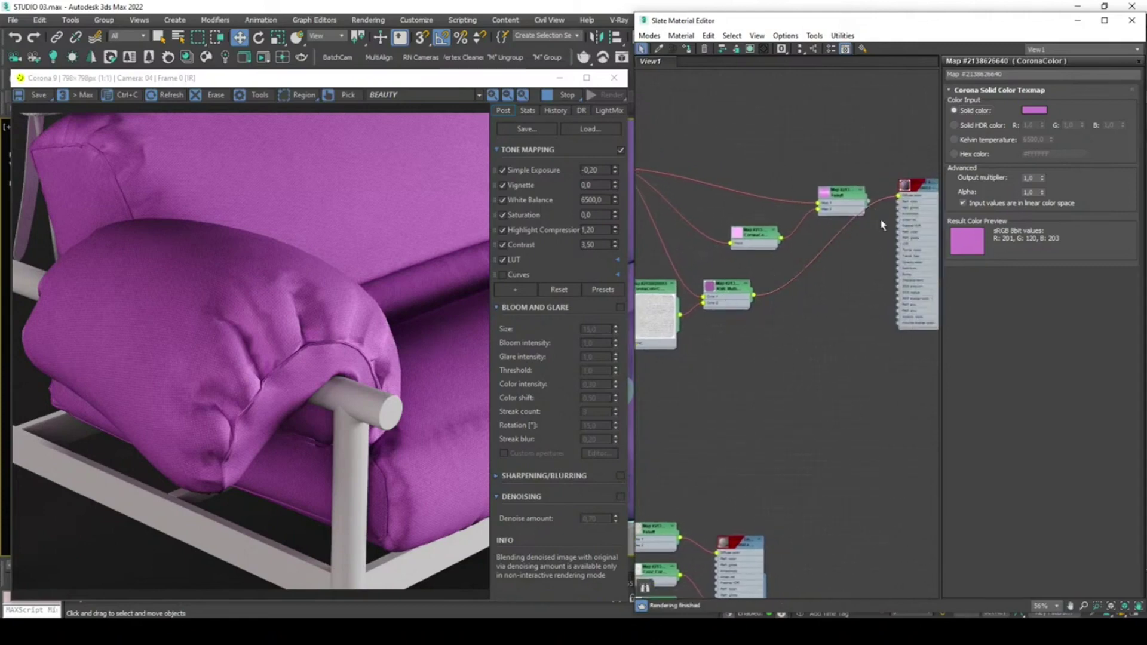
pyautogui.moveTo(869, 203); pyautogui.dragTo(904, 197)
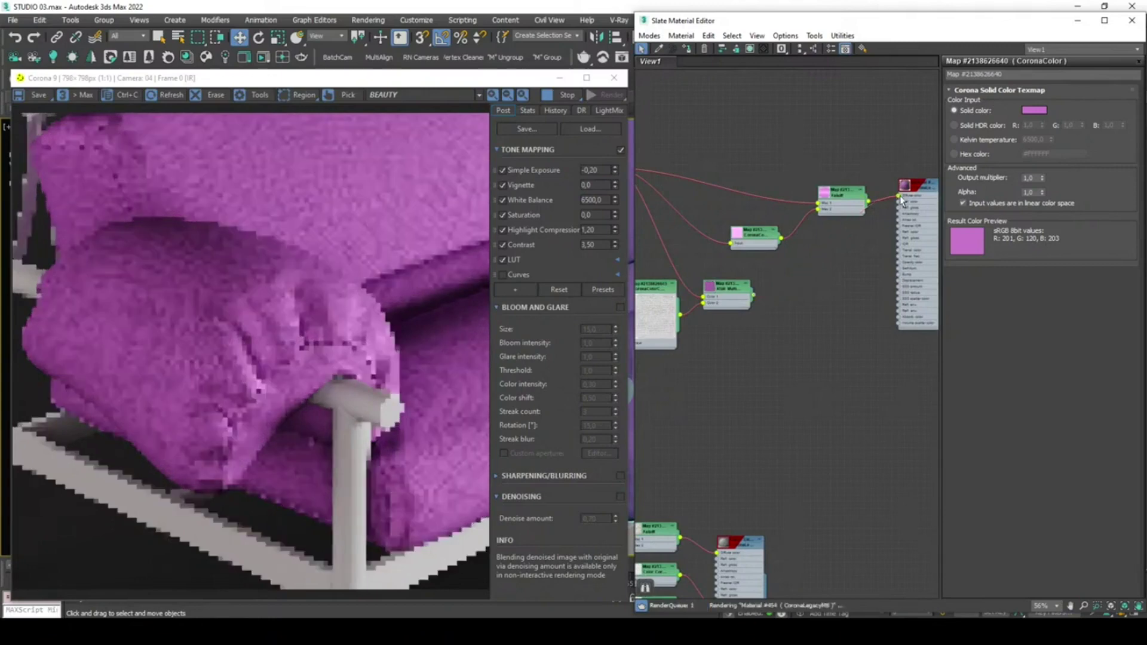
pyautogui.moveTo(738, 266); pyautogui.dragTo(802, 275, button='middle')
pyautogui.moveTo(790, 304)
pyautogui.mouseDown()
pyautogui.moveTo(768, 284)
pyautogui.moveTo(780, 291)
pyautogui.mouseUp()
pyautogui.moveTo(691, 323); pyautogui.dragTo(716, 323, button='middle')
pyautogui.moveTo(751, 327); pyautogui.dragTo(703, 247)
pyautogui.moveTo(679, 329); pyautogui.dragTo(657, 240)
pyautogui.moveTo(717, 245); pyautogui.dragTo(765, 235, button='middle')
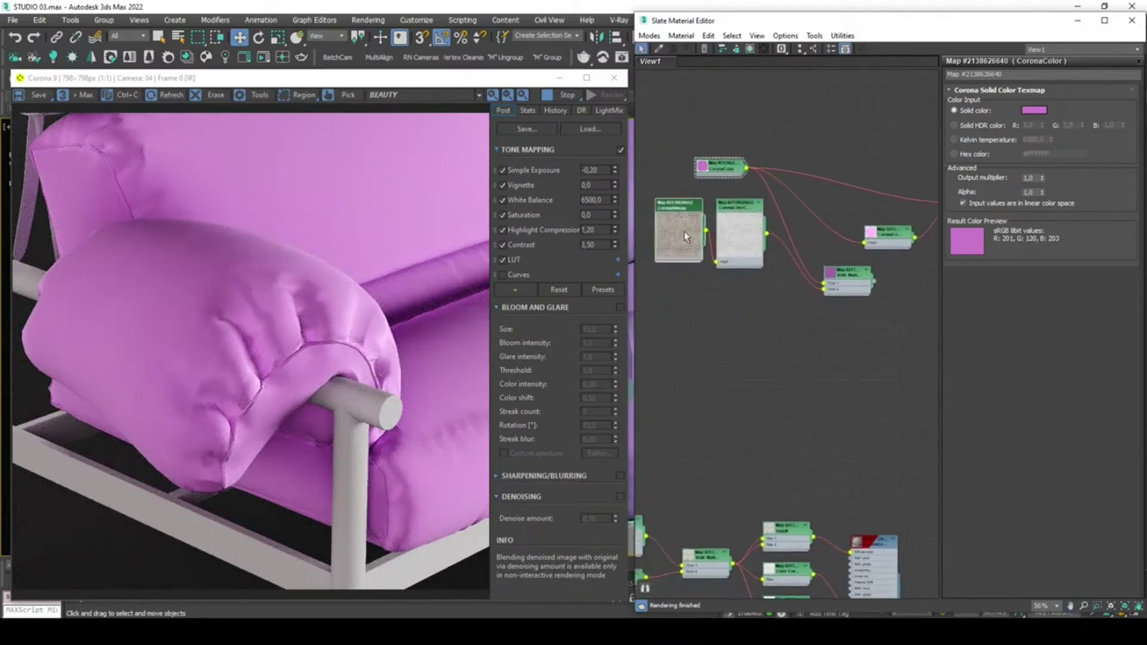
pyautogui.moveTo(684, 231); pyautogui.dragTo(656, 231)
pyautogui.moveTo(740, 242); pyautogui.dragTo(706, 243)
pyautogui.moveTo(830, 279); pyautogui.dragTo(784, 242)
# Feed the RGB Multiply map into the Falloff's Map 1 and place its node ahead of the Falloff and CoronaColorCorrect nodes.
pyautogui.moveTo(825, 251); pyautogui.dragTo(744, 257, button='middle')
pyautogui.moveTo(745, 246); pyautogui.dragTo(870, 208)
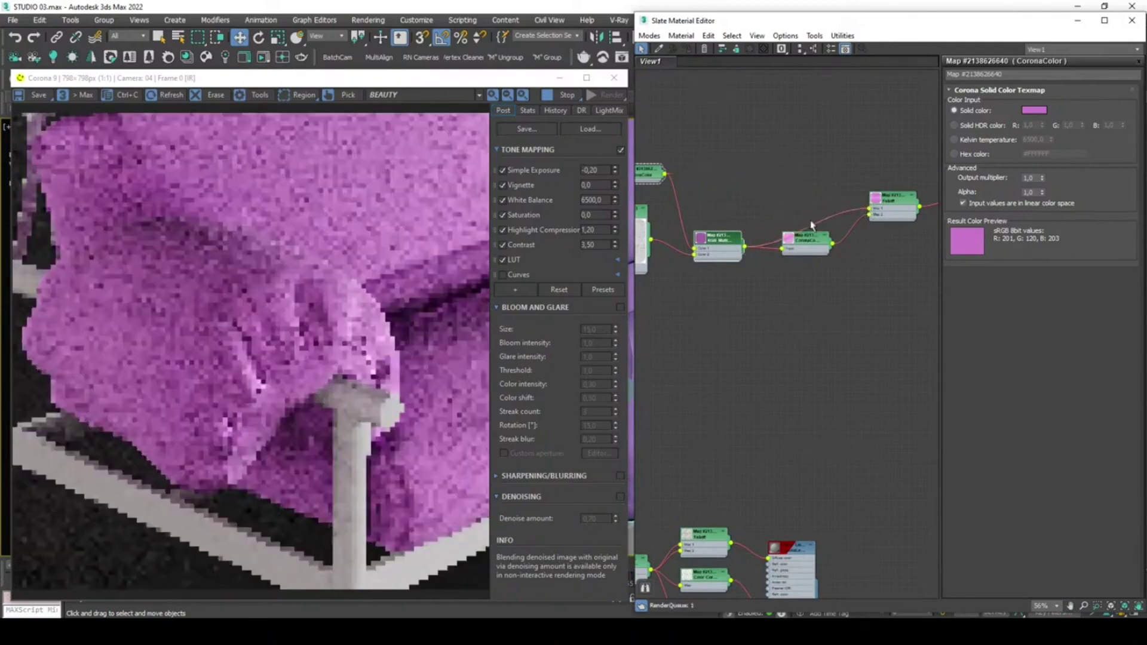
pyautogui.moveTo(715, 241); pyautogui.dragTo(733, 180)
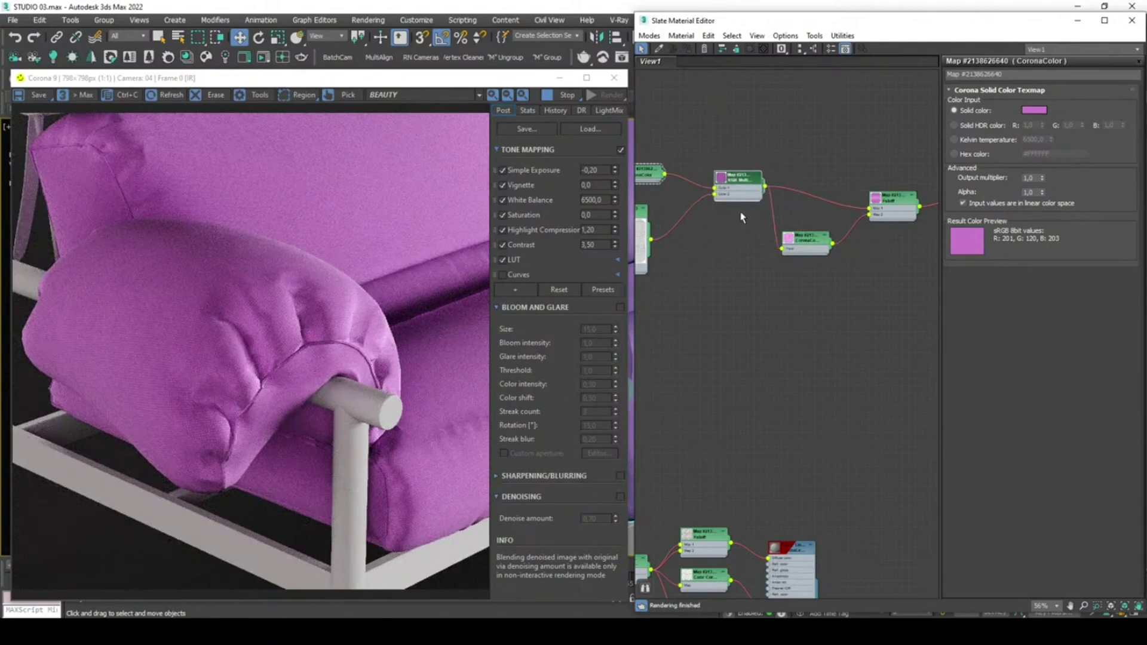
# Set the Saturation of the CoronaColorCorrect map feeding the Falloff's side color to -0,1.
pyautogui.moveTo(852, 218); pyautogui.dragTo(816, 214, button='middle')
pyautogui.doubleClick(862, 200)
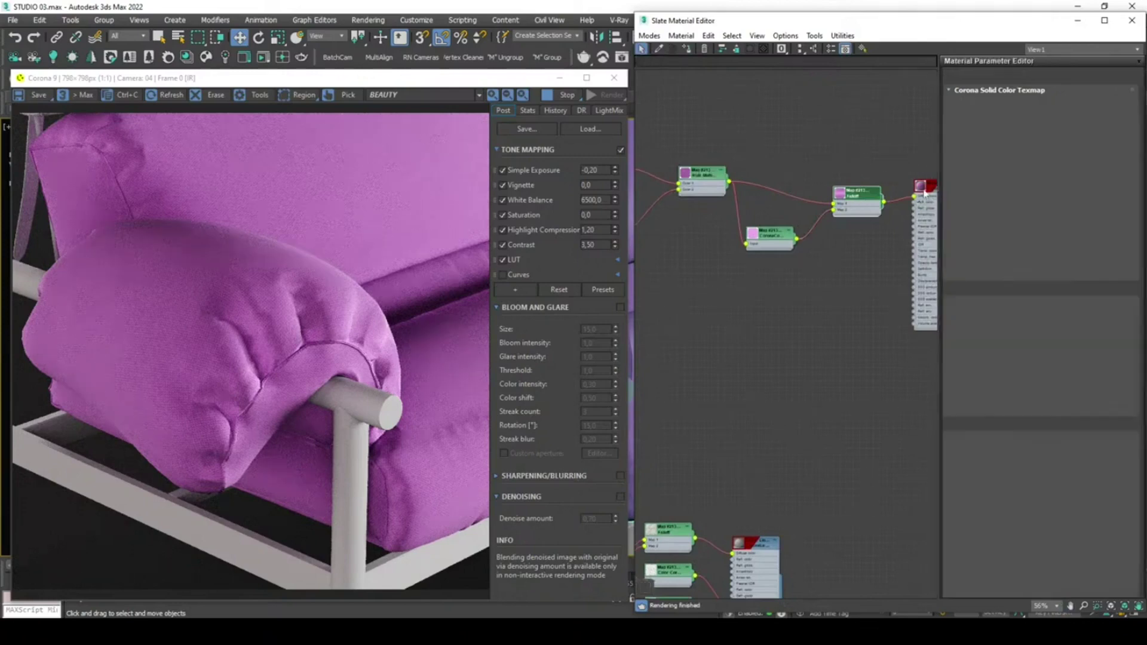
pyautogui.doubleClick(771, 239)
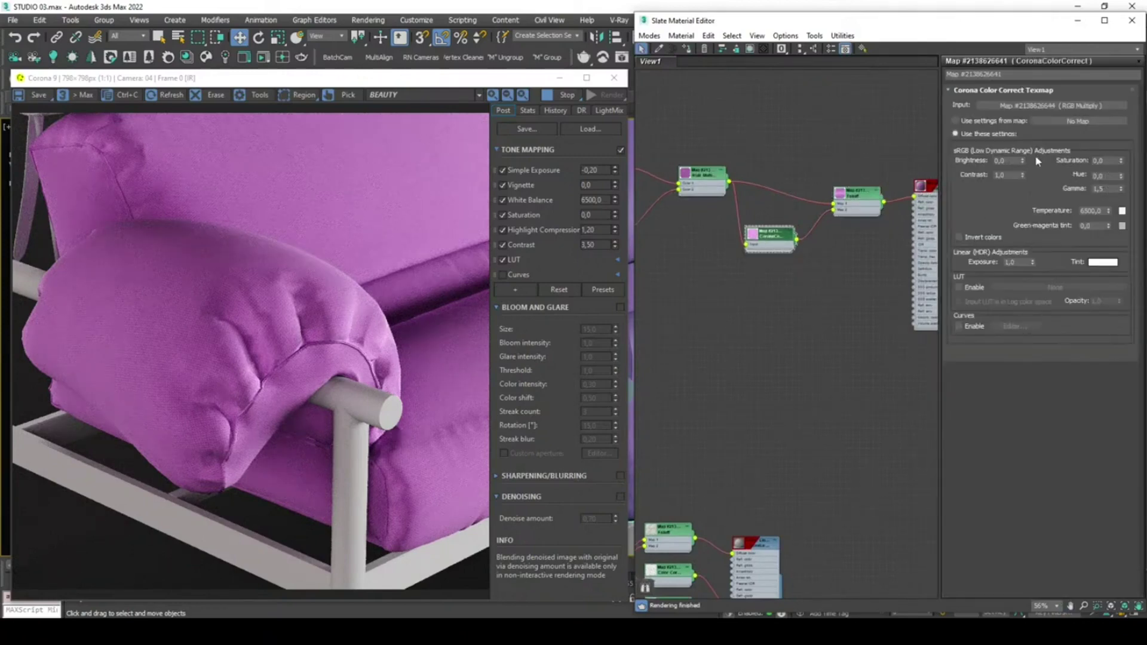
pyautogui.doubleClick(1099, 161)
pyautogui.write('-0,1')
pyautogui.press('Return')
pyautogui.doubleClick(1104, 189)
# Reshape the Falloff's mix curve by shifting its middle point slightly toward the start of the curve.
pyautogui.click(870, 211)
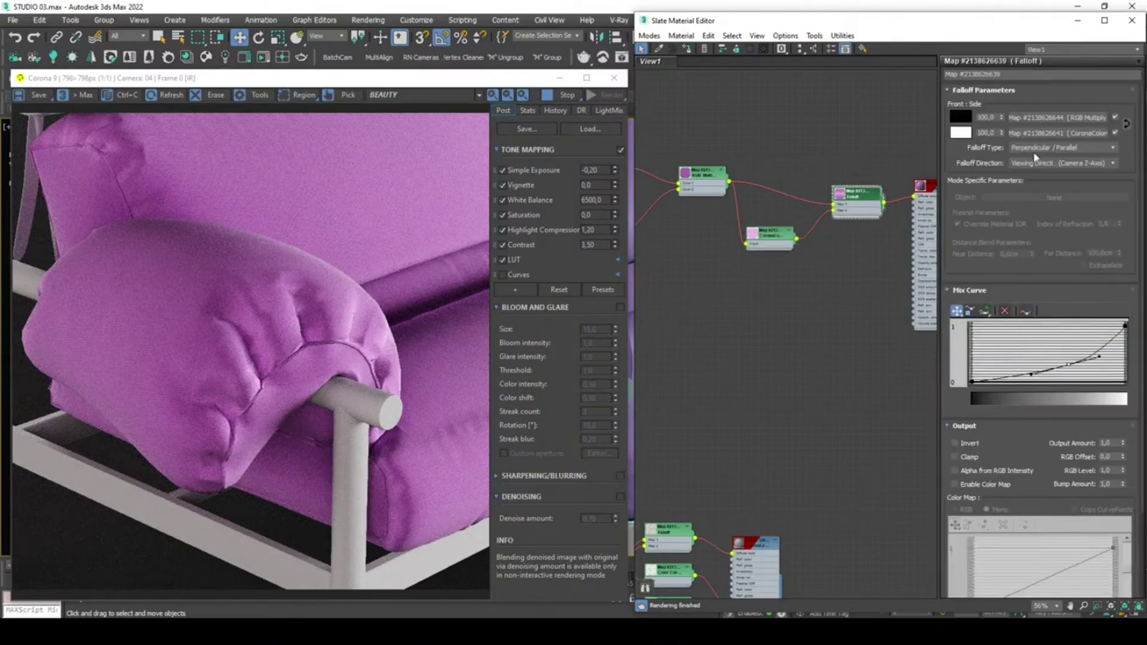
pyautogui.moveTo(1068, 365); pyautogui.dragTo(1050, 363)
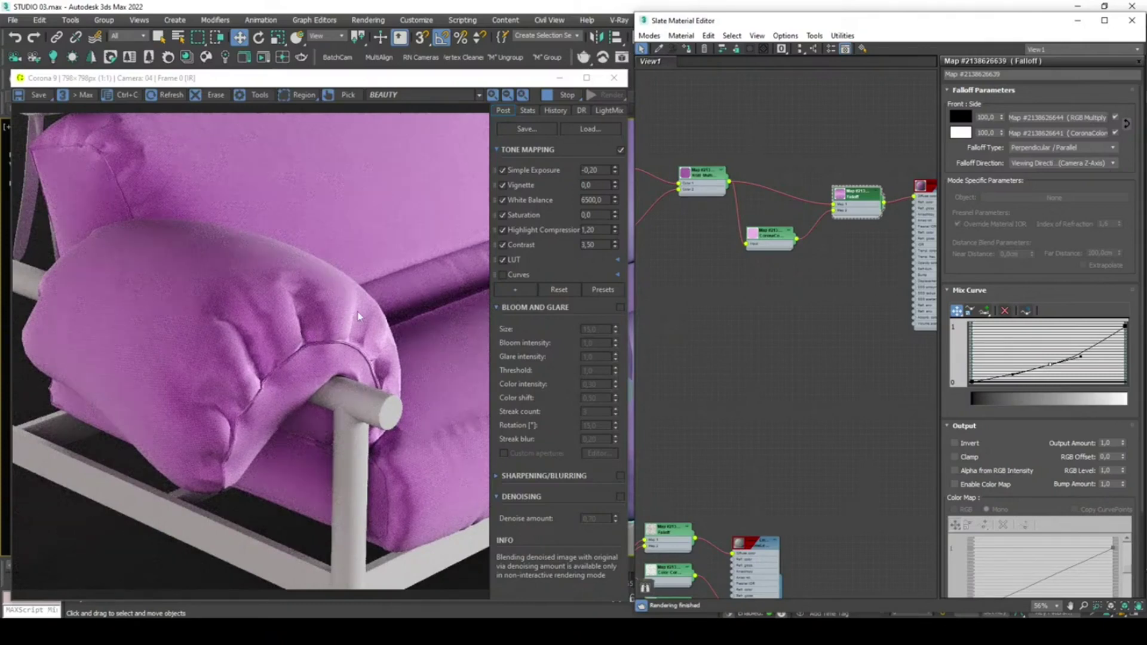
# Minimize the Corona frame buffer and move the Slate Material Editor away to clear the viewport.
pyautogui.click(287, 82)
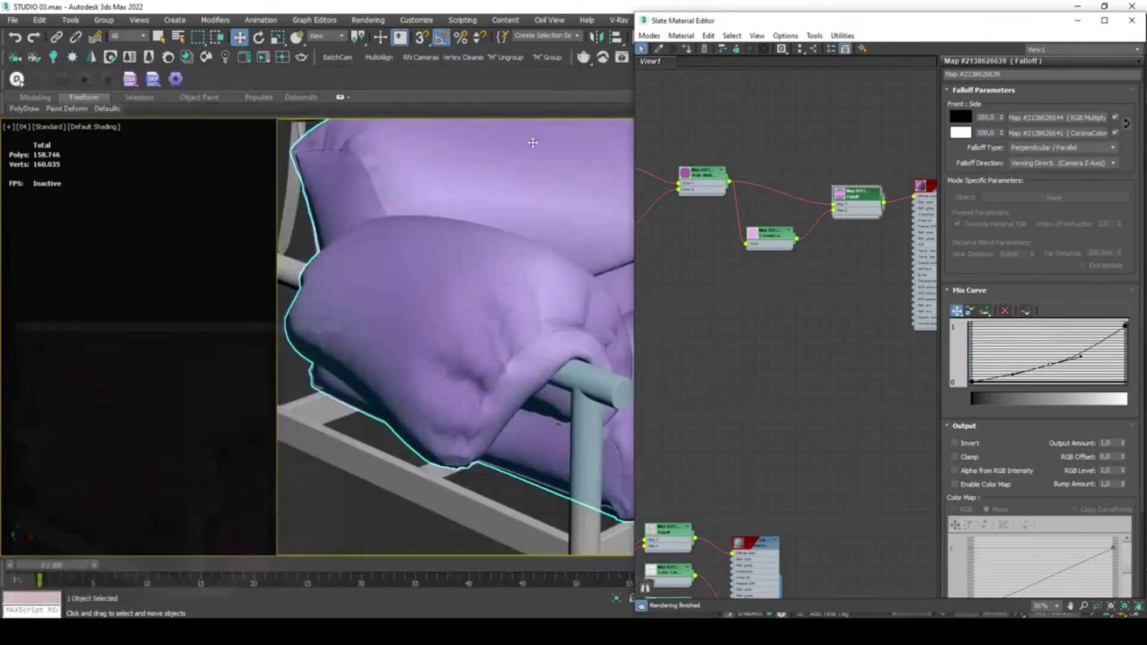
pyautogui.click(559, 78)
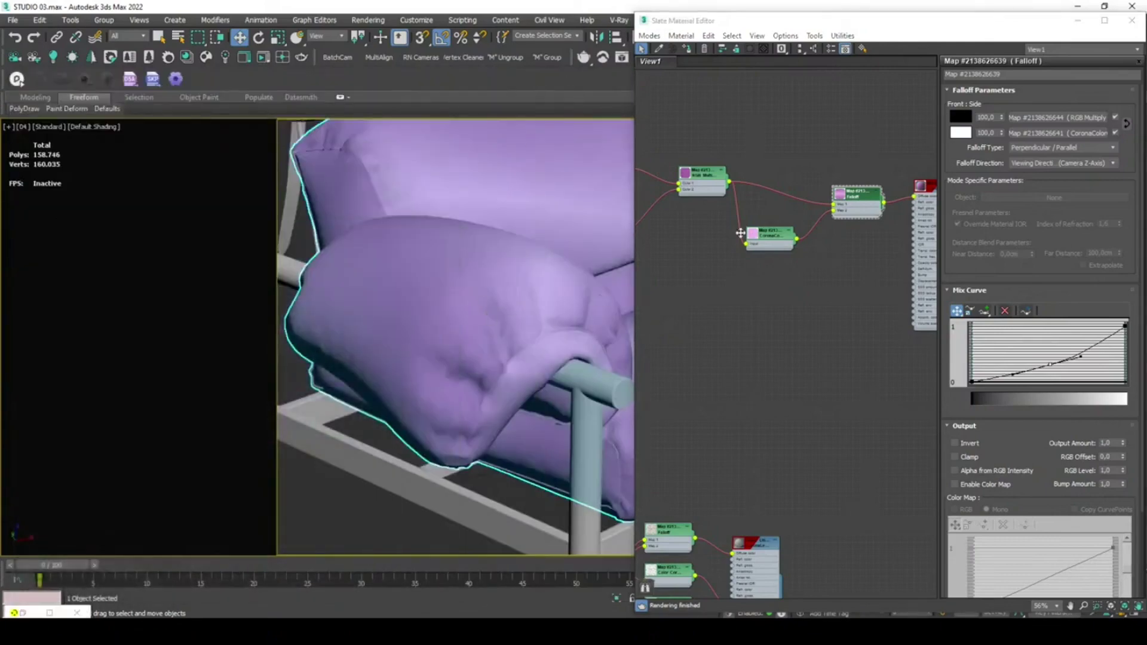
pyautogui.moveTo(918, 25); pyautogui.dragTo(697, 502)
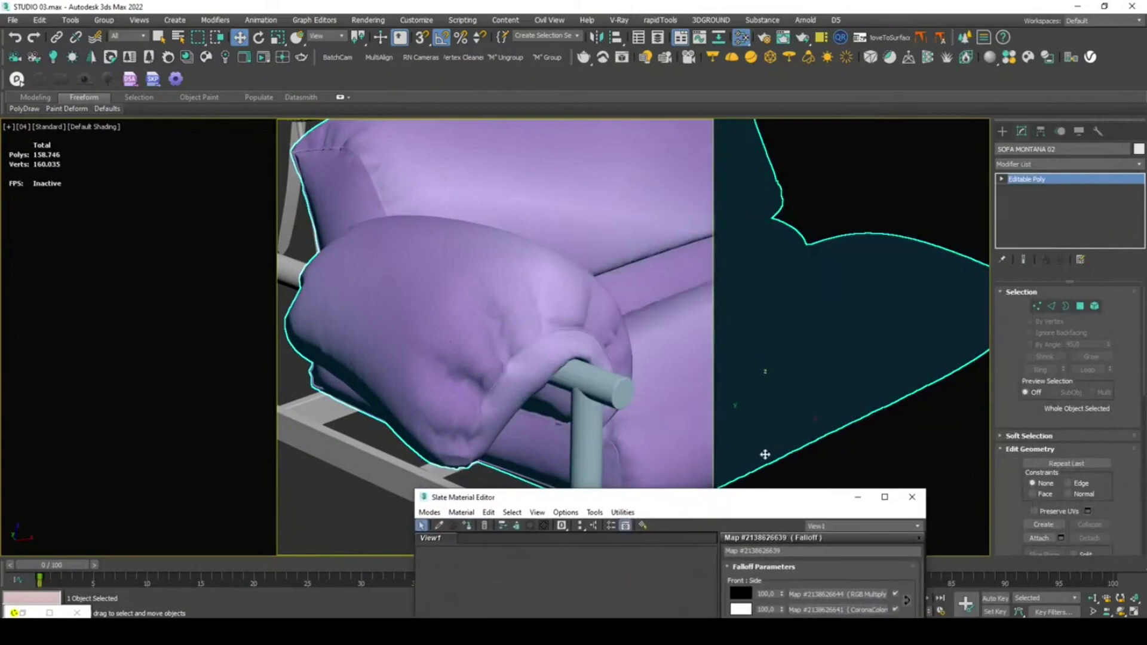
pyautogui.click(802, 419)
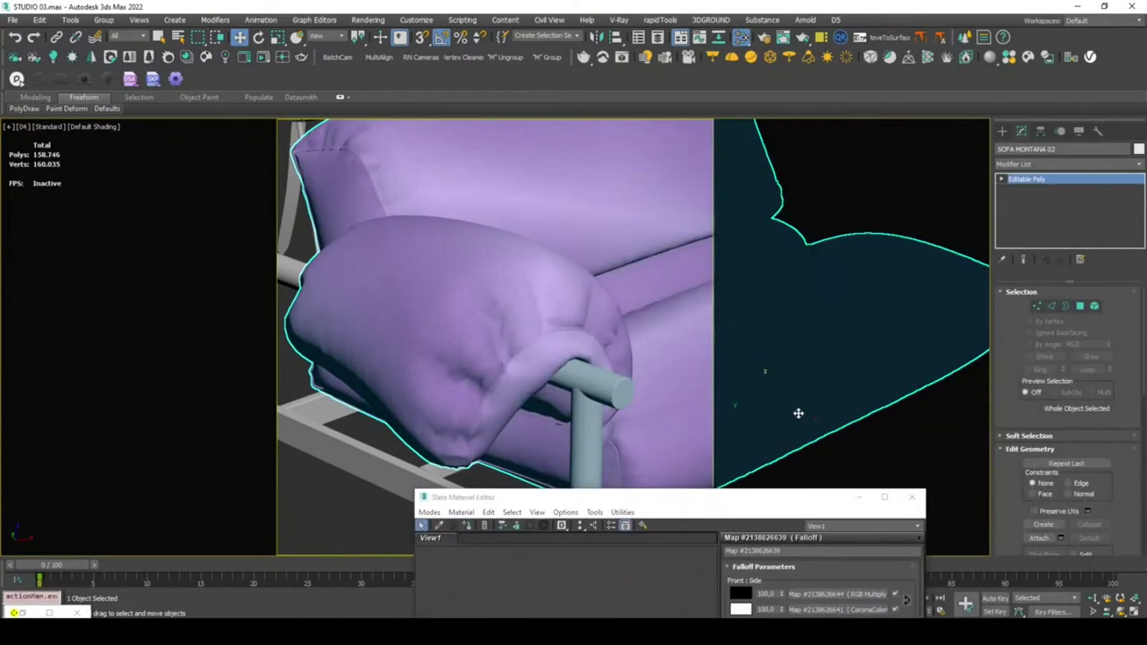
pyautogui.keyDown('shift'); pyautogui.moveTo(850, 440); pyautogui.dragTo(760, 391); pyautogui.keyUp('shift')
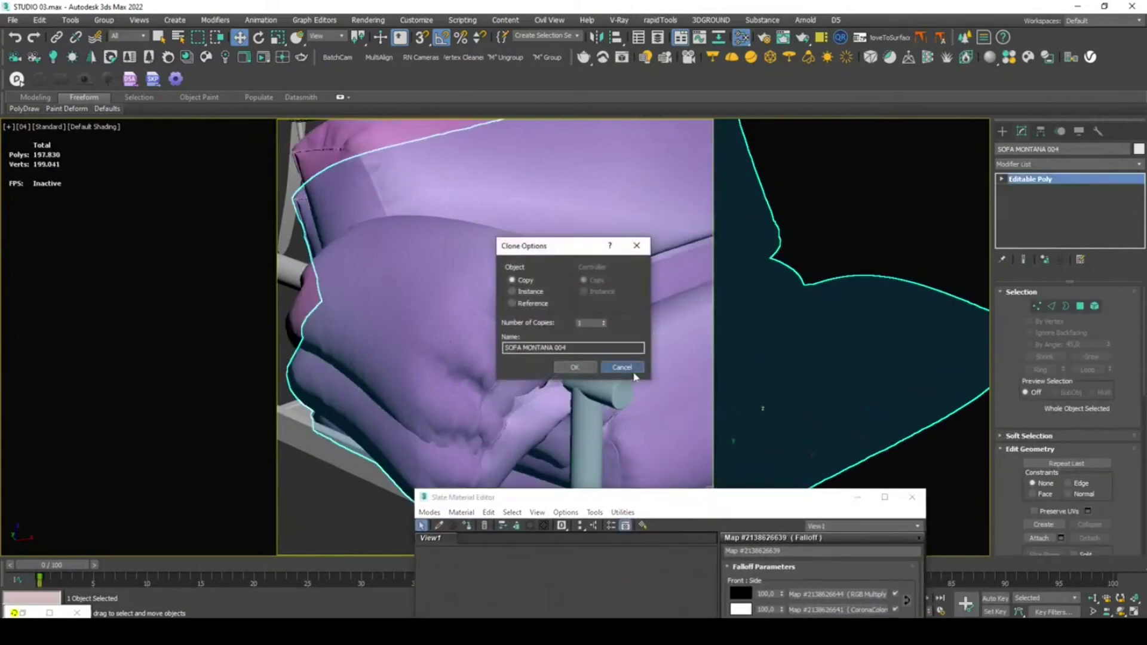
pyautogui.click(627, 368)
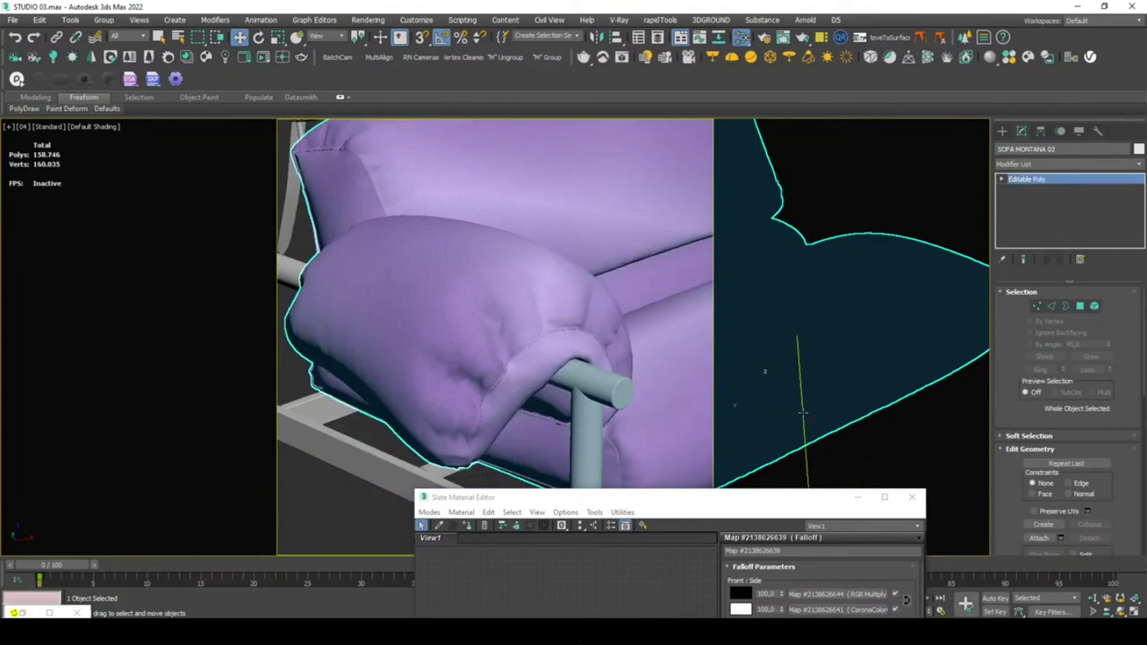
# Clone the sofa upholstery as one independent copy in front of the original in the Top view, and return to the camera view.
pyautogui.press('t')
pyautogui.moveTo(659, 317); pyautogui.dragTo(647, 199, button='middle')
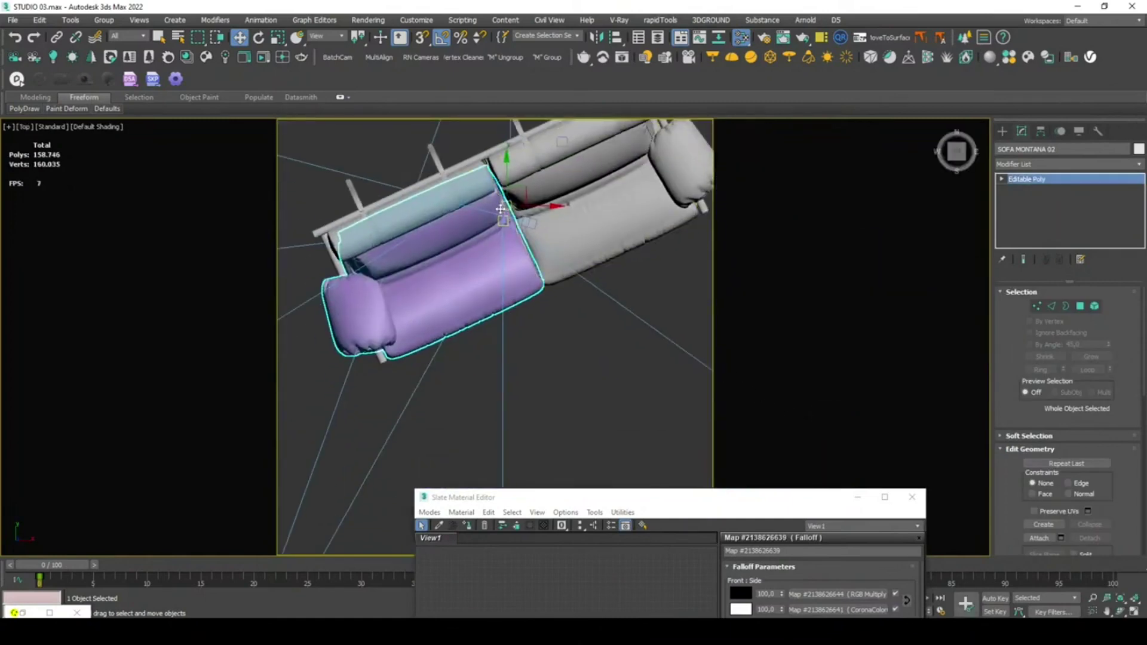
pyautogui.keyDown('shift'); pyautogui.moveTo(506, 210); pyautogui.dragTo(541, 281); pyautogui.keyUp('shift')
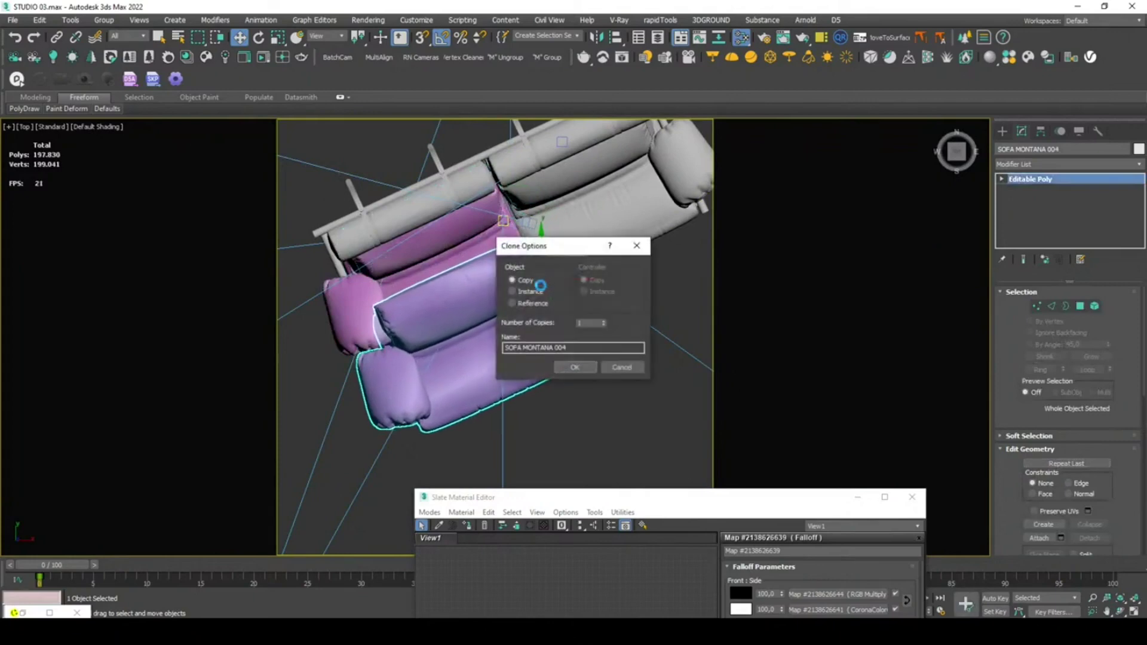
pyautogui.click(570, 367)
pyautogui.press('c')
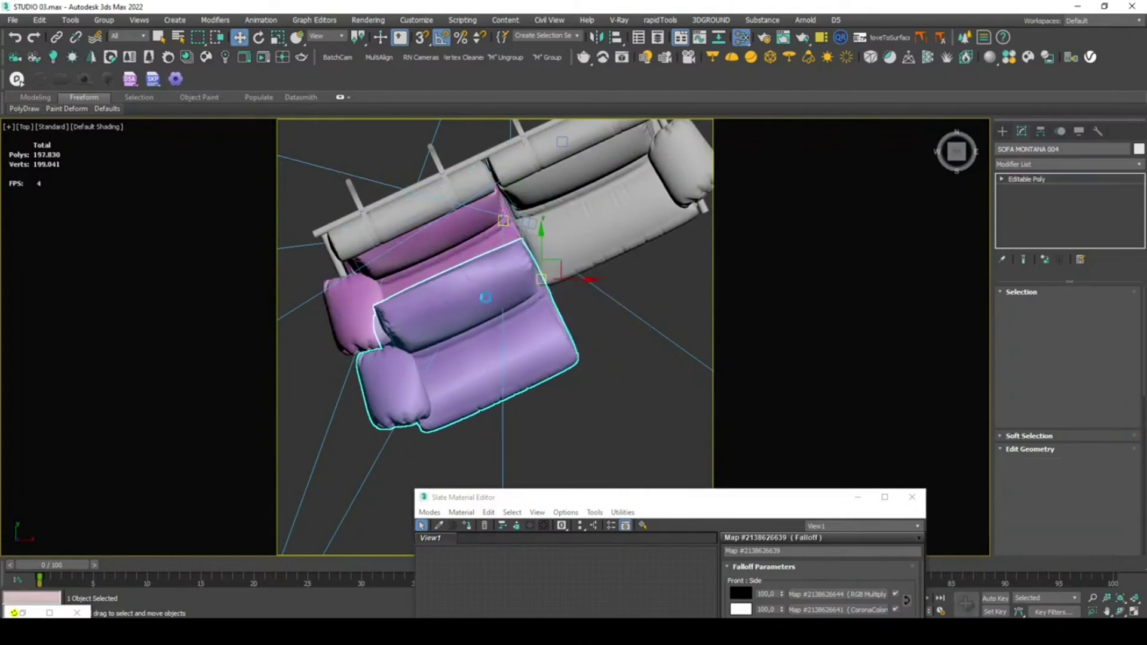
pyautogui.doubleClick(530, 238)
pyautogui.press('c')
pyautogui.click(528, 246)
pyautogui.doubleClick(528, 248)
pyautogui.press('c')
pyautogui.doubleClick(530, 253)
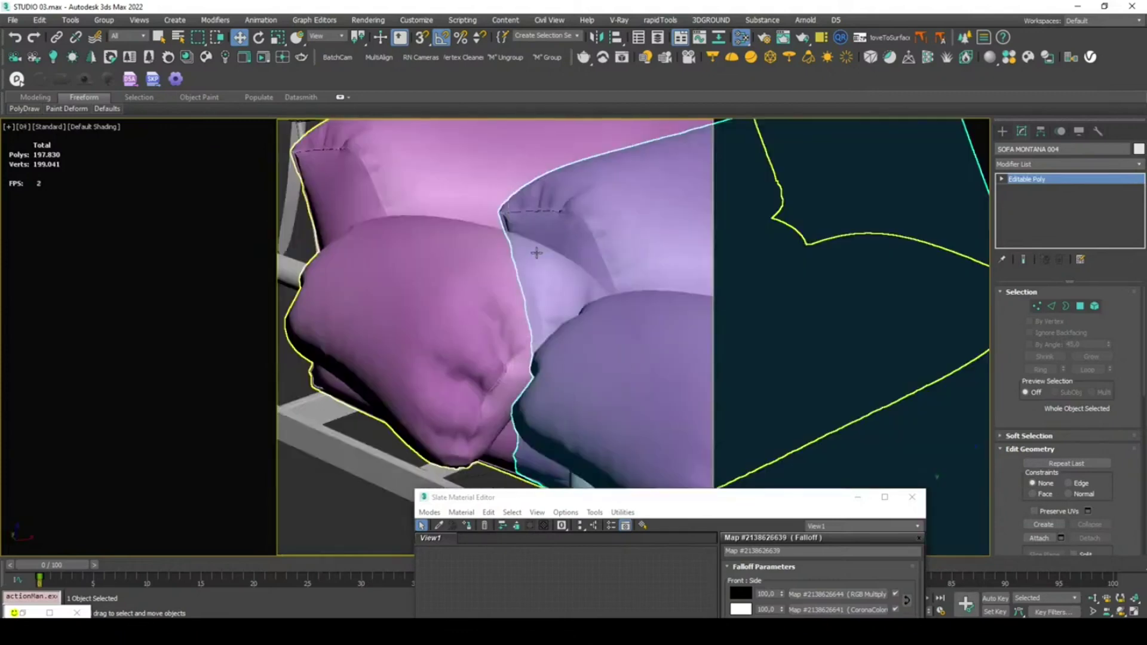
# Restore the Corona frame buffer, raise the copied sofa along Z, and place the Slate Material Editor beside the render.
pyautogui.moveTo(744, 498); pyautogui.dragTo(753, 76)
pyautogui.click(22, 612)
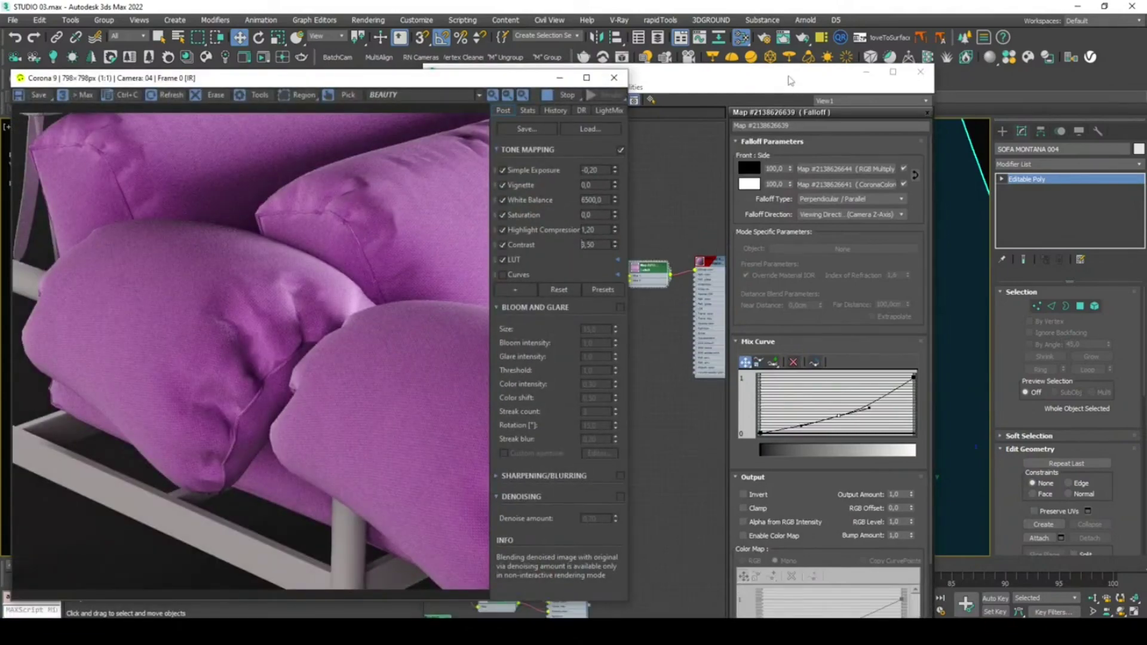
pyautogui.moveTo(792, 82); pyautogui.dragTo(486, 117)
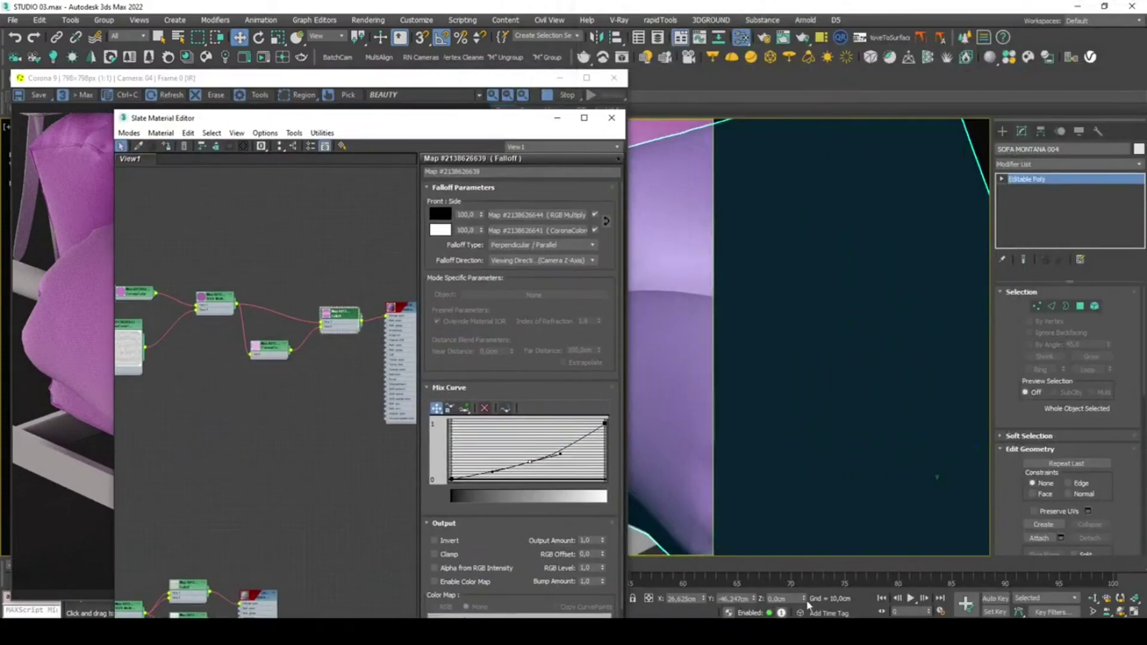
pyautogui.moveTo(805, 600); pyautogui.dragTo(799, 540)
pyautogui.moveTo(405, 122); pyautogui.dragTo(941, 15)
# Duplicate the fabric material with its maps above the original and connect the copy's RGB Multiply directly to its Diffuse color.
pyautogui.scroll(-5, 740, 229)
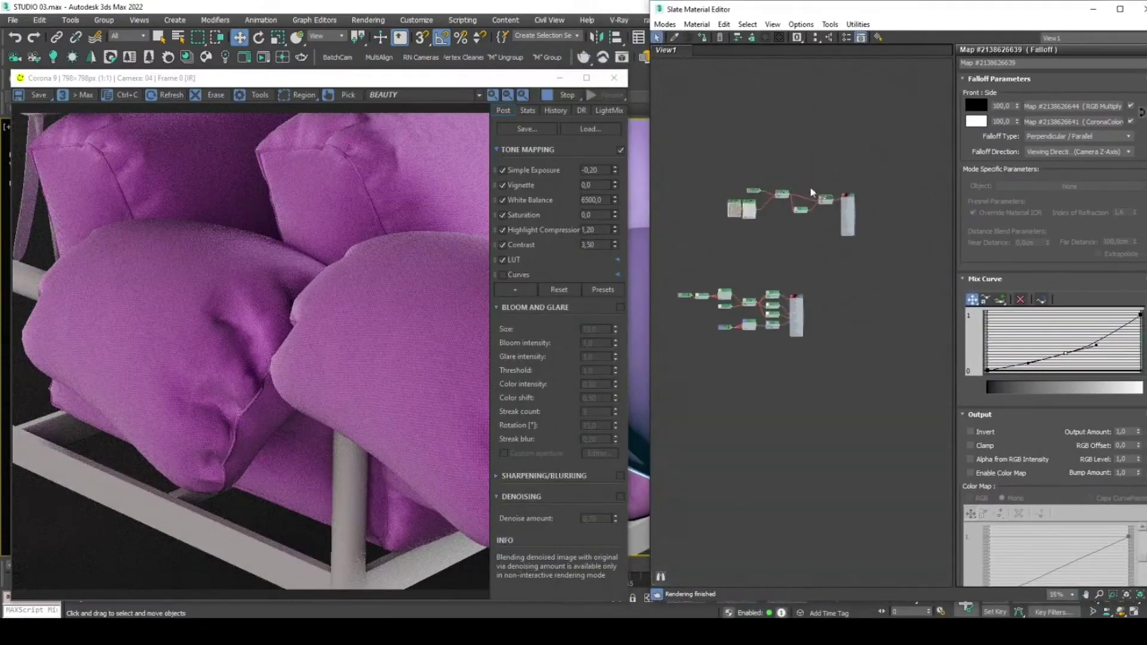
pyautogui.keyDown('shift'); pyautogui.moveTo(844, 210); pyautogui.dragTo(842, 141); pyautogui.keyUp('shift')
pyautogui.click(842, 141)
pyautogui.scroll(5, 812, 123)
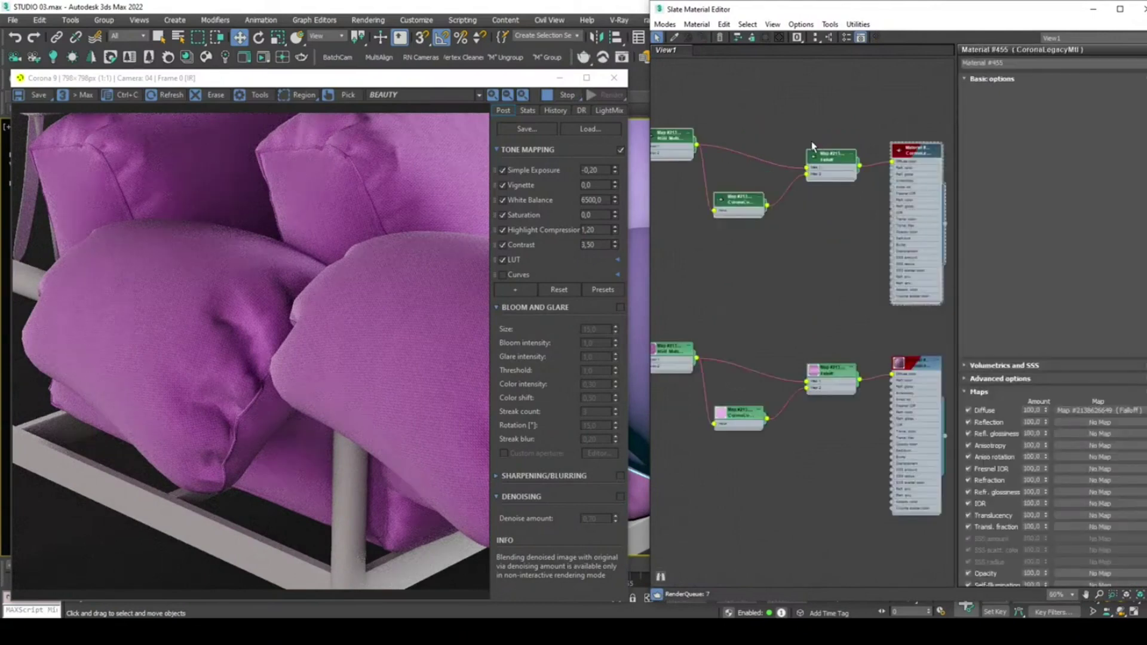
pyautogui.moveTo(674, 145); pyautogui.dragTo(905, 167)
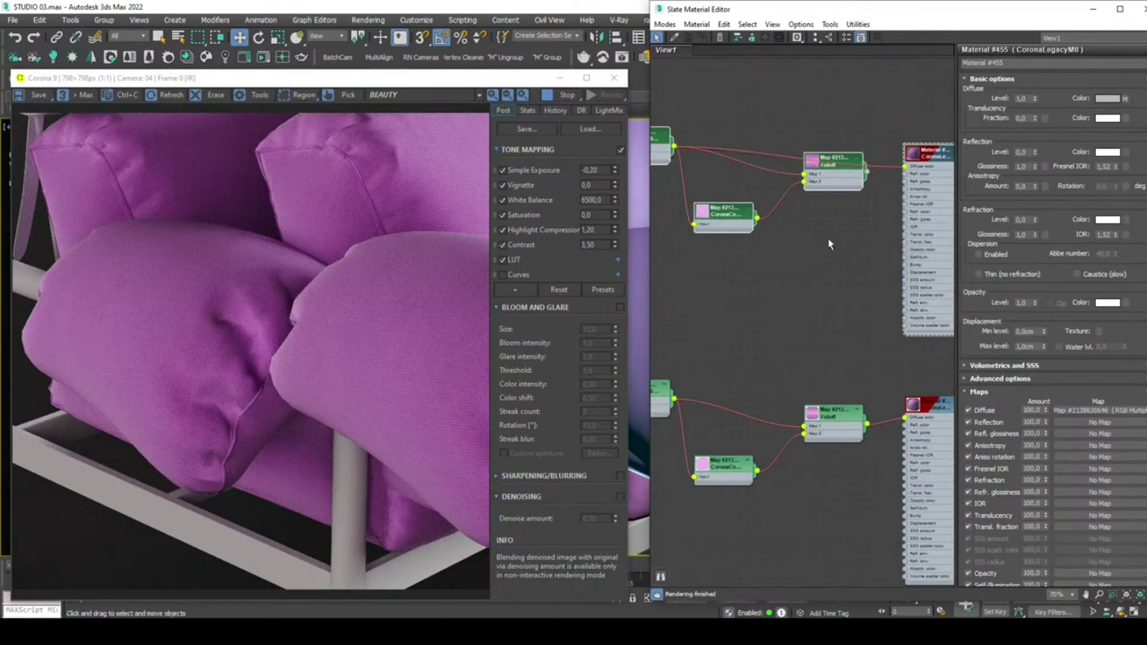
pyautogui.click(738, 38)
# Delete the duplicated fabric material network and the copied sofa upholstery.
pyautogui.scroll(-3, 875, 128)
pyautogui.moveTo(898, 127); pyautogui.dragTo(720, 176)
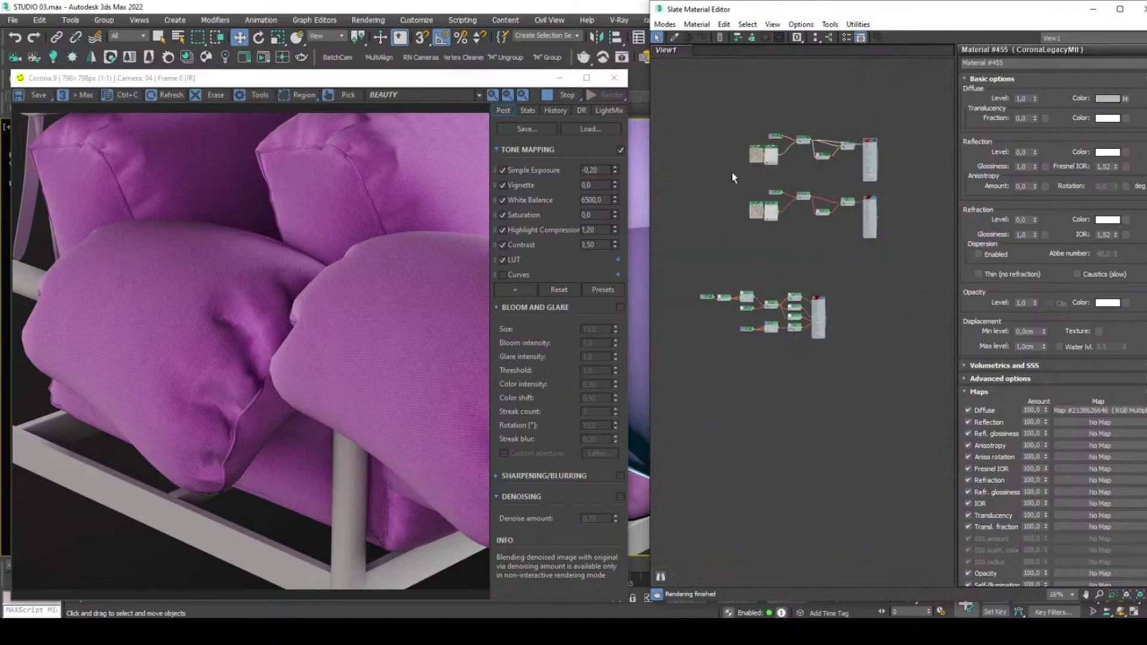
pyautogui.press('Delete')
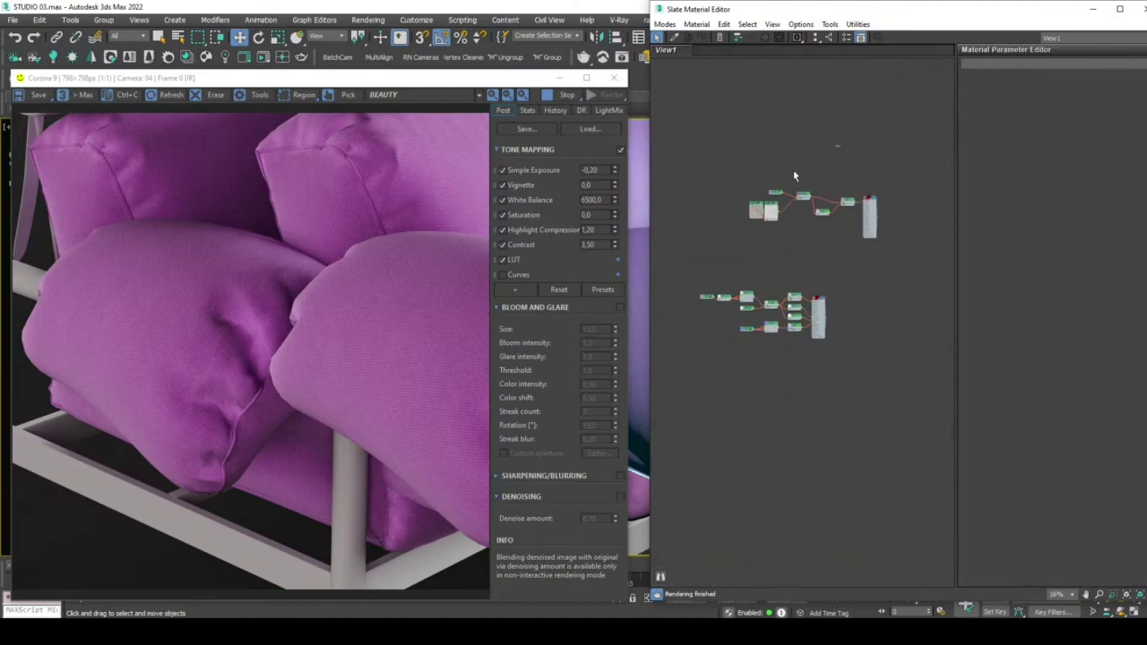
pyautogui.click(641, 239)
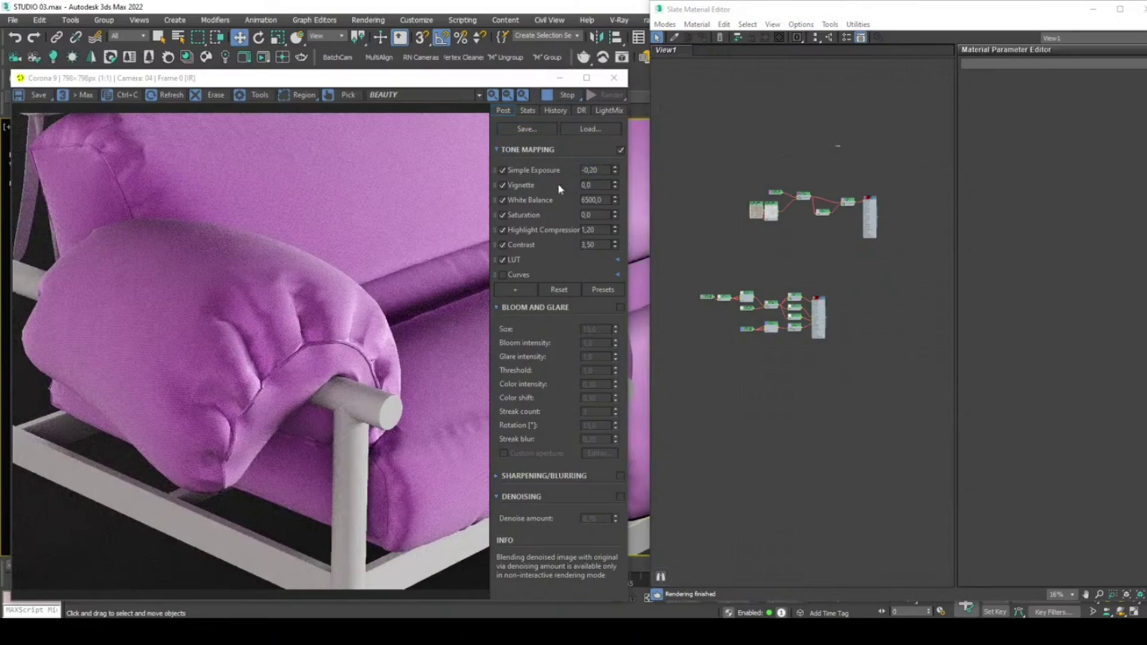
# Stop the interactive render and store the Falloff version in the frame buffer's History.
pyautogui.click(527, 110)
pyautogui.click(554, 112)
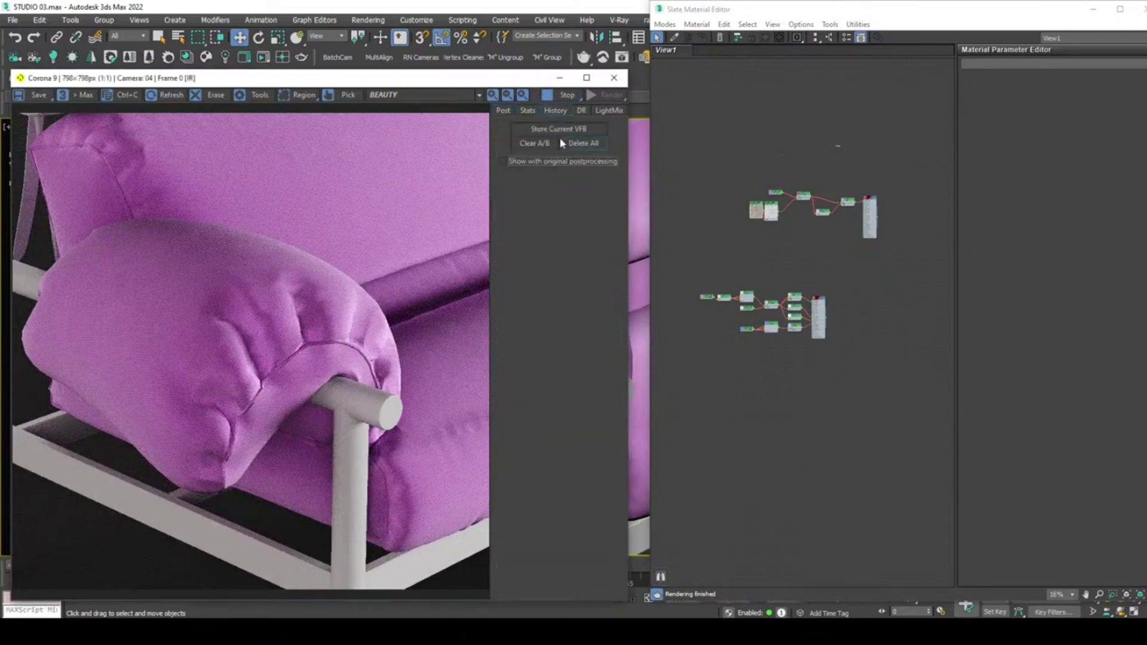
pyautogui.click(549, 101)
pyautogui.click(542, 129)
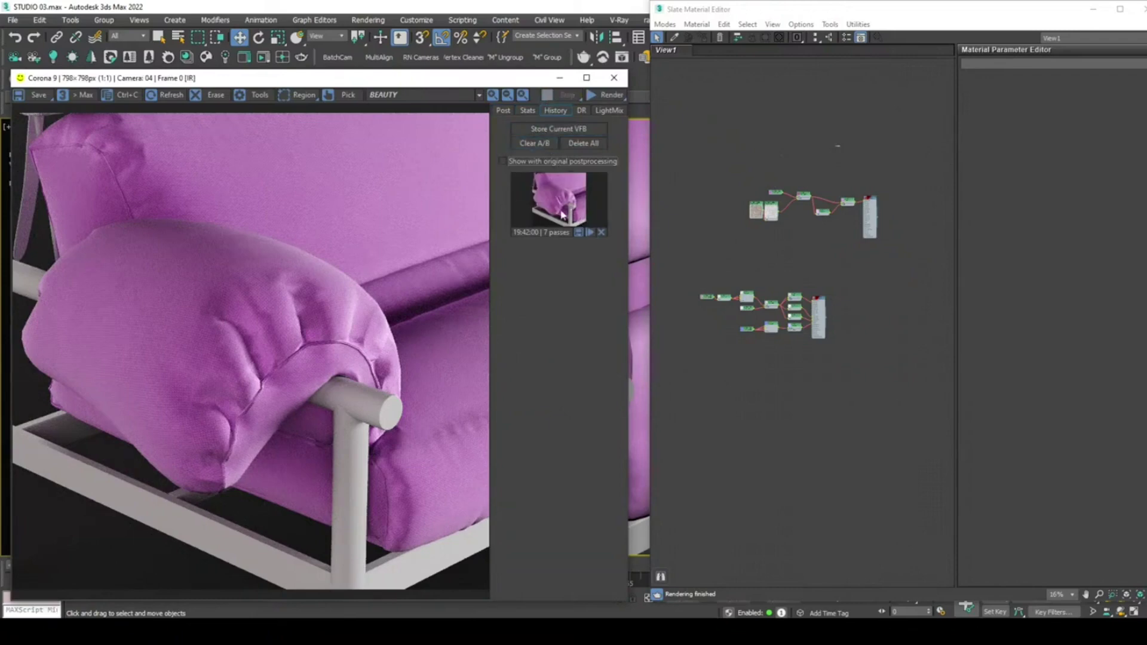
# Restart interactive rendering and connect the fabric's RGB Multiply directly to Diffuse color, bypassing the Falloff.
pyautogui.click(804, 246)
pyautogui.scroll(5, 803, 242)
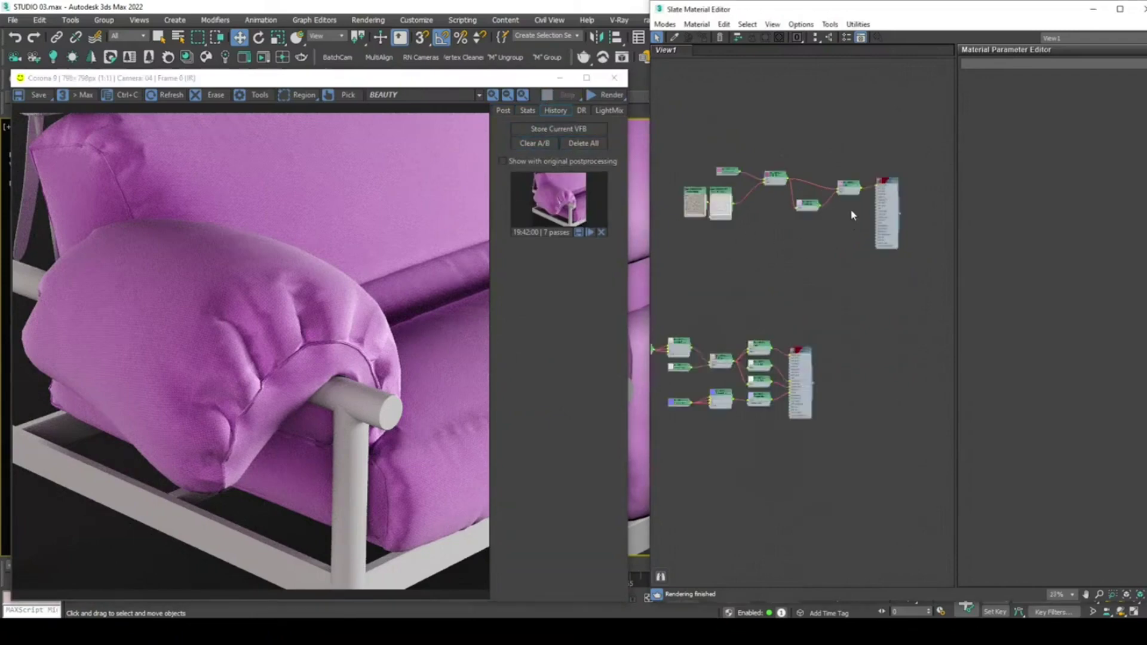
pyautogui.click(614, 96)
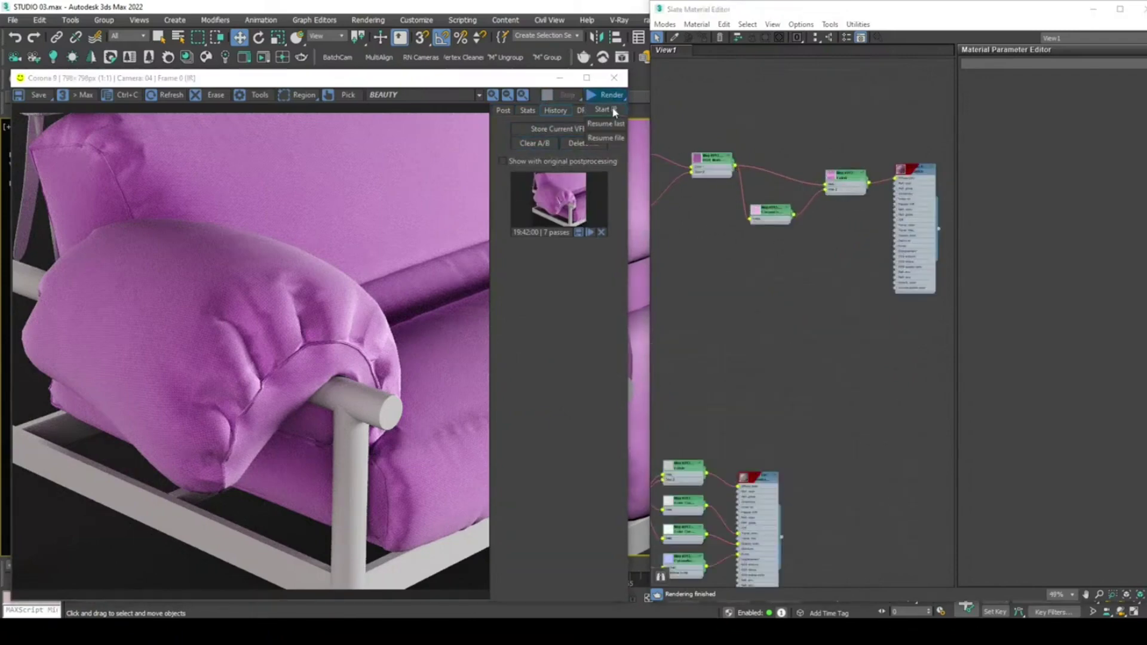
pyautogui.click(614, 111)
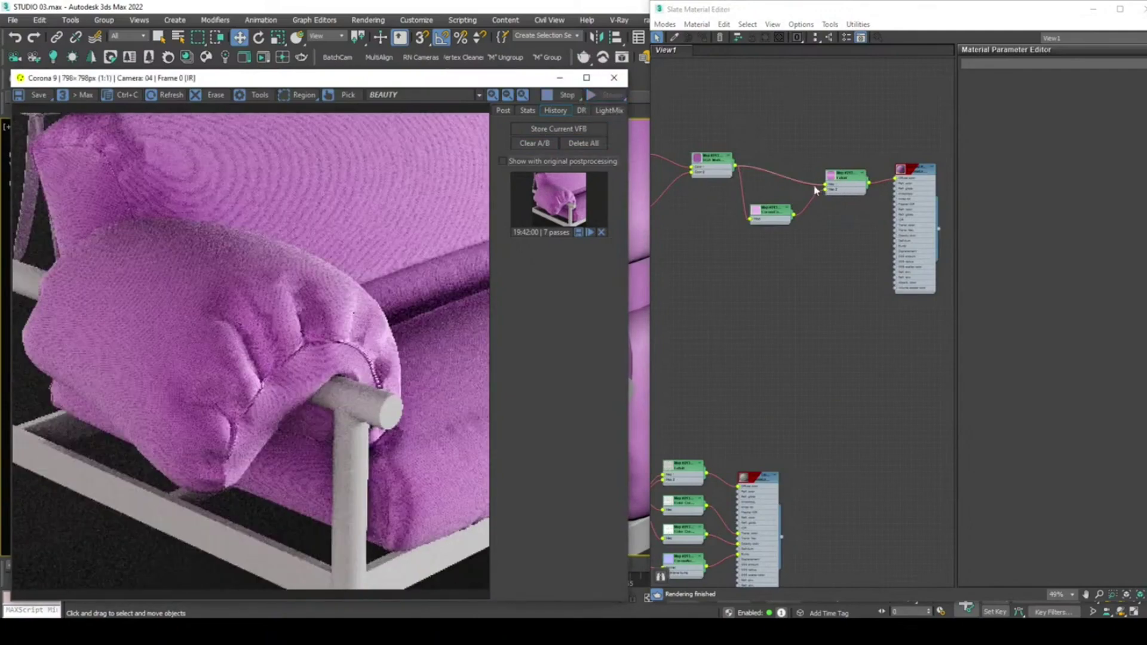
pyautogui.click(738, 175)
pyautogui.moveTo(739, 168); pyautogui.dragTo(899, 180)
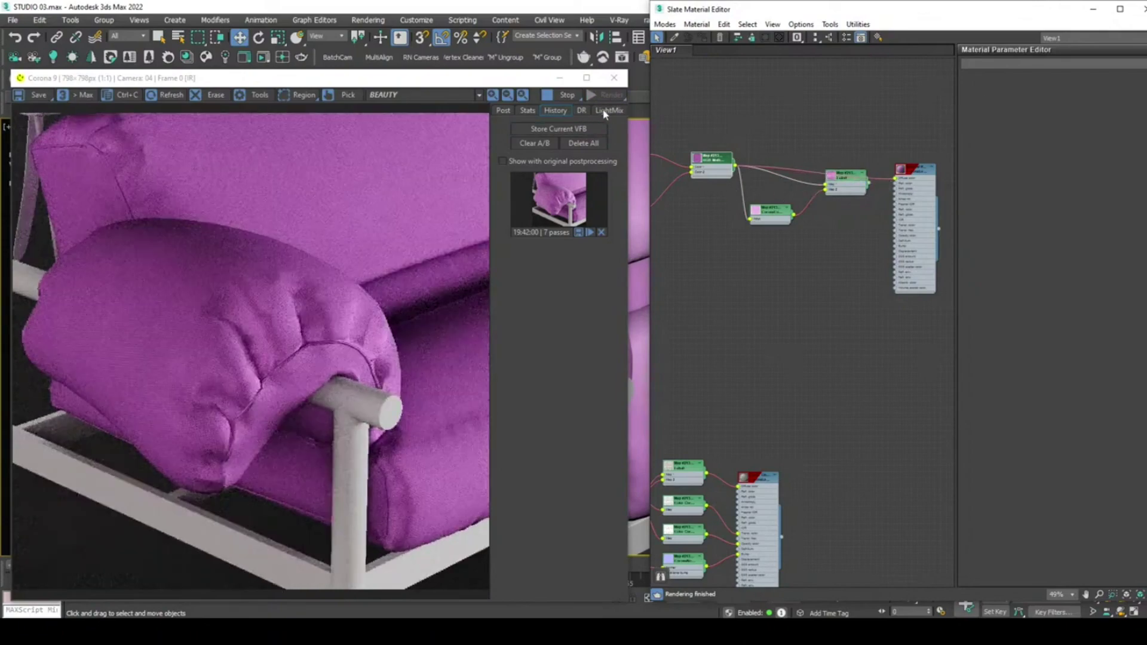
# Store the render without Falloff, stop rendering, and compare it with the stored Falloff render by sweeping the A/B divider across the armrest.
pyautogui.click(551, 129)
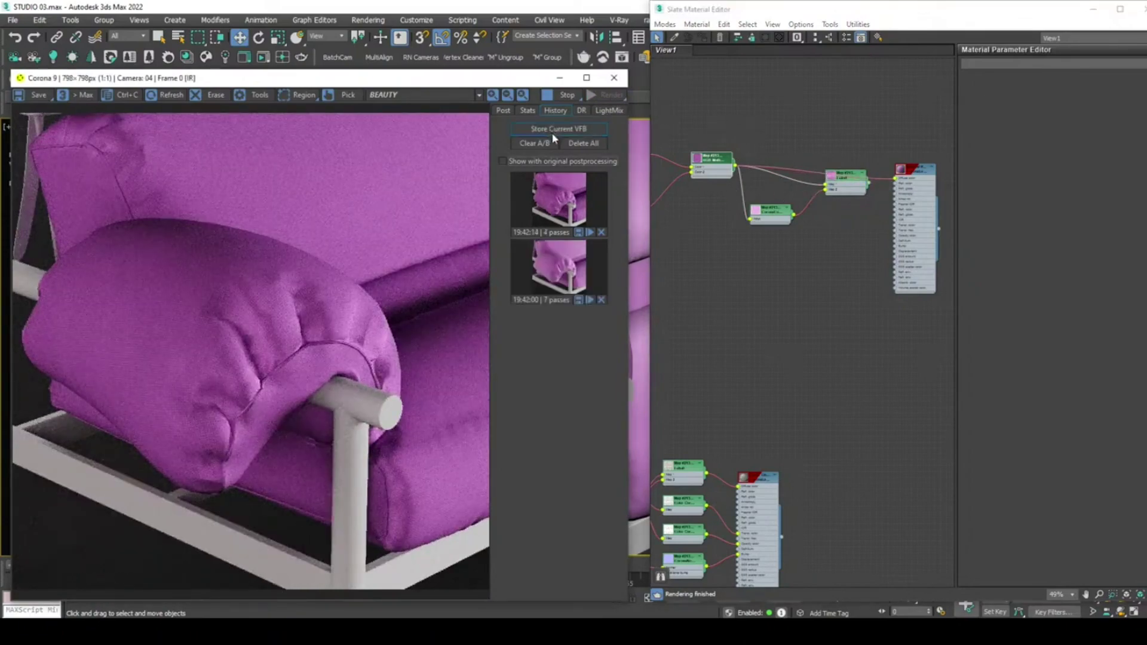
pyautogui.click(565, 94)
pyautogui.click(579, 218)
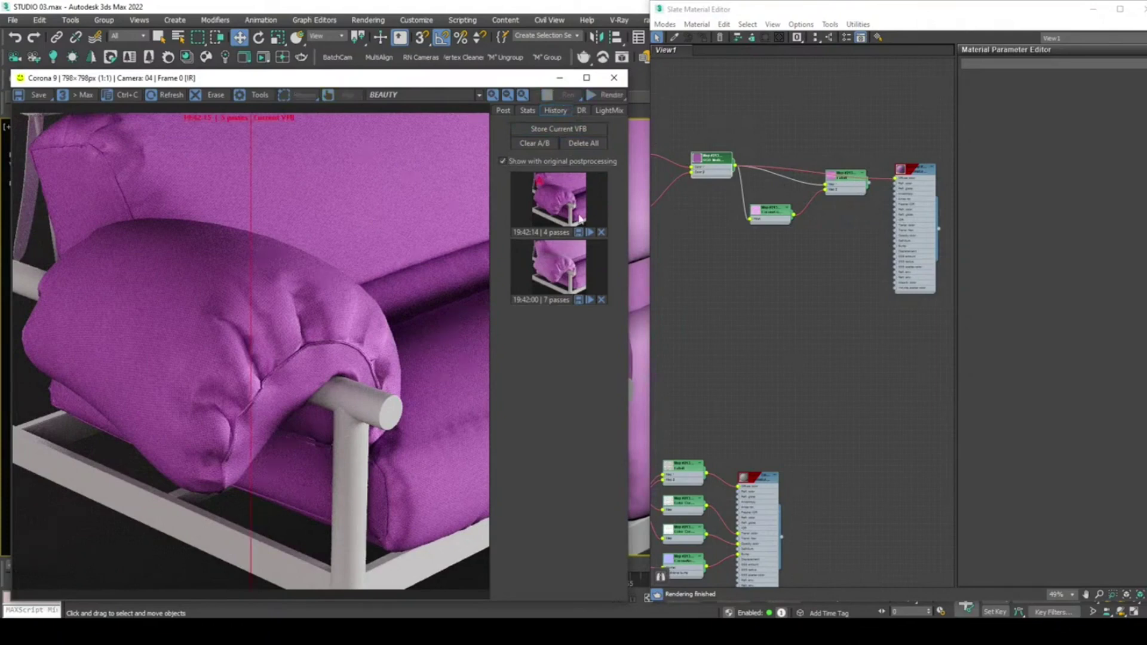
pyautogui.click(545, 257)
pyautogui.moveTo(251, 193); pyautogui.dragTo(362, 300)
# Examine the RGB Multiply map together with the base color and color-corrected linen weave that feed it.
pyautogui.scroll(-3, 727, 294)
pyautogui.moveTo(727, 295); pyautogui.dragTo(774, 255, button='middle')
pyautogui.scroll(6, 734, 173)
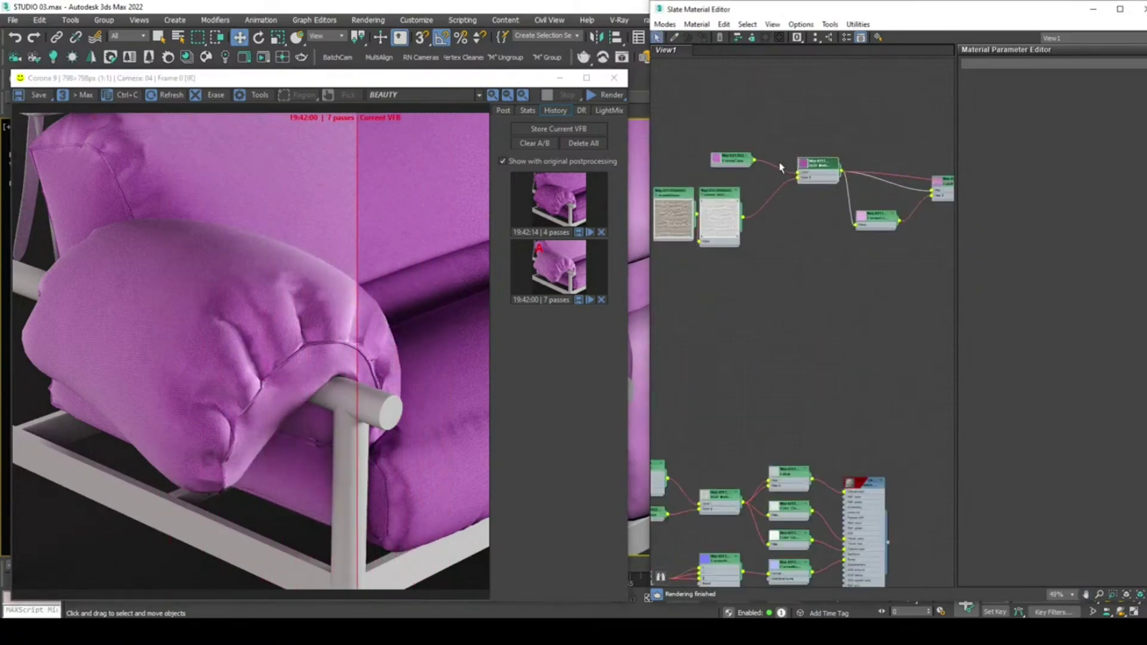
pyautogui.moveTo(811, 223); pyautogui.dragTo(747, 241, button='middle')
pyautogui.scroll(4, 860, 202)
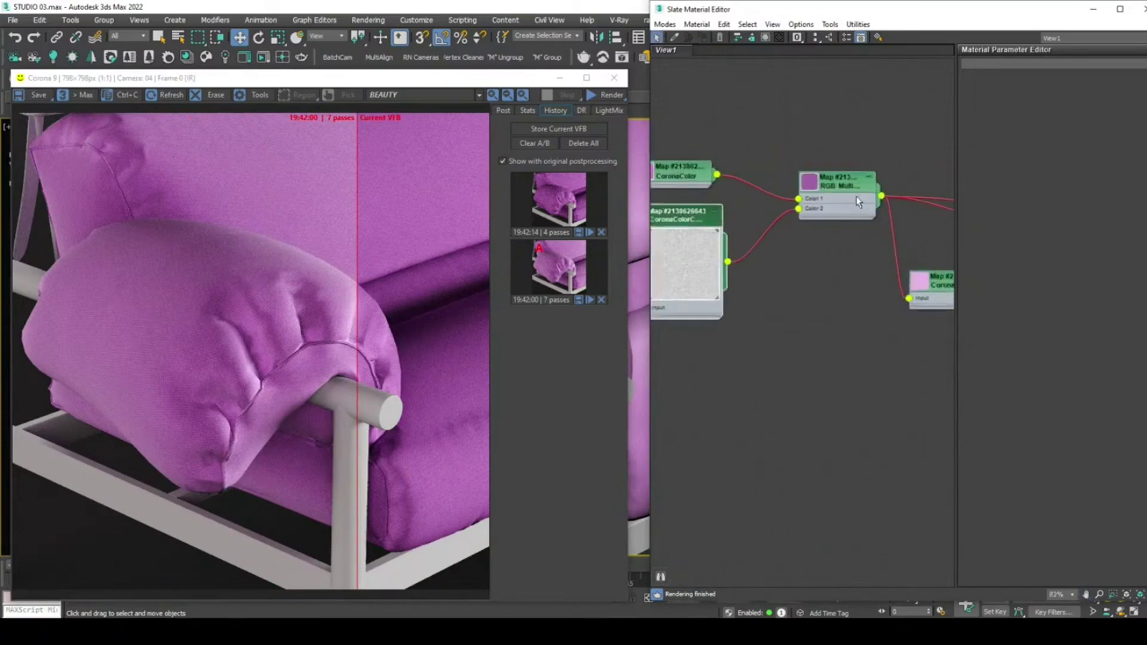
pyautogui.doubleClick(823, 179)
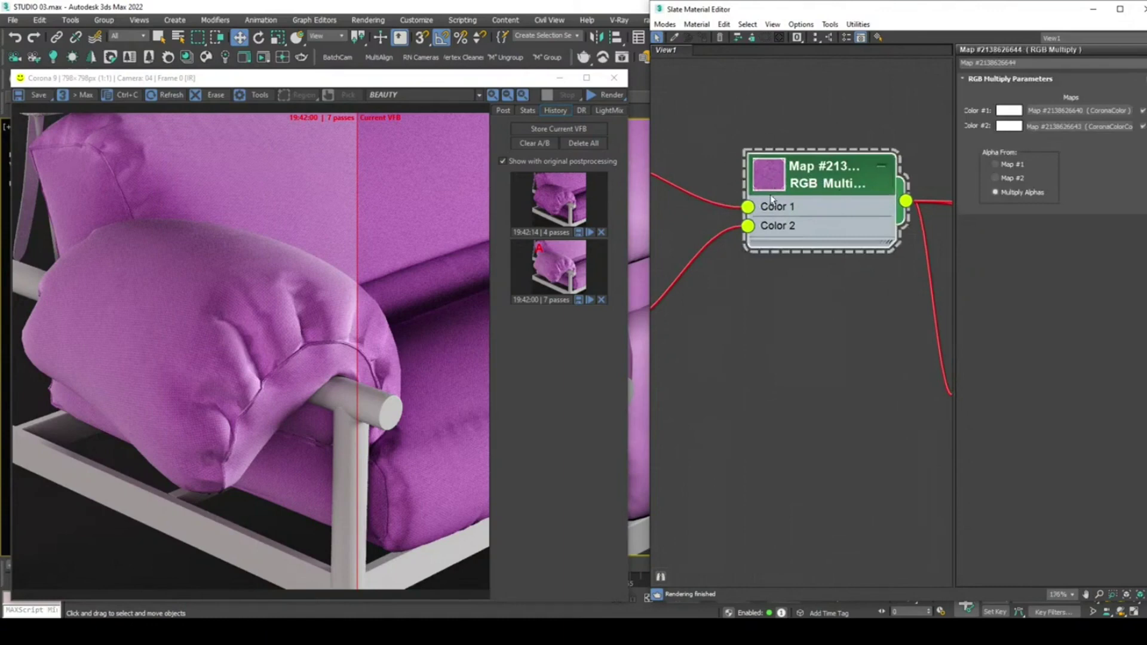
pyautogui.scroll(-2, 771, 196)
pyautogui.moveTo(770, 198); pyautogui.dragTo(901, 177, button='middle')
pyautogui.moveTo(762, 266); pyautogui.dragTo(801, 246, button='middle')
pyautogui.moveTo(801, 239)
pyautogui.mouseDown()
pyautogui.moveTo(787, 277)
pyautogui.moveTo(800, 254)
pyautogui.mouseUp()
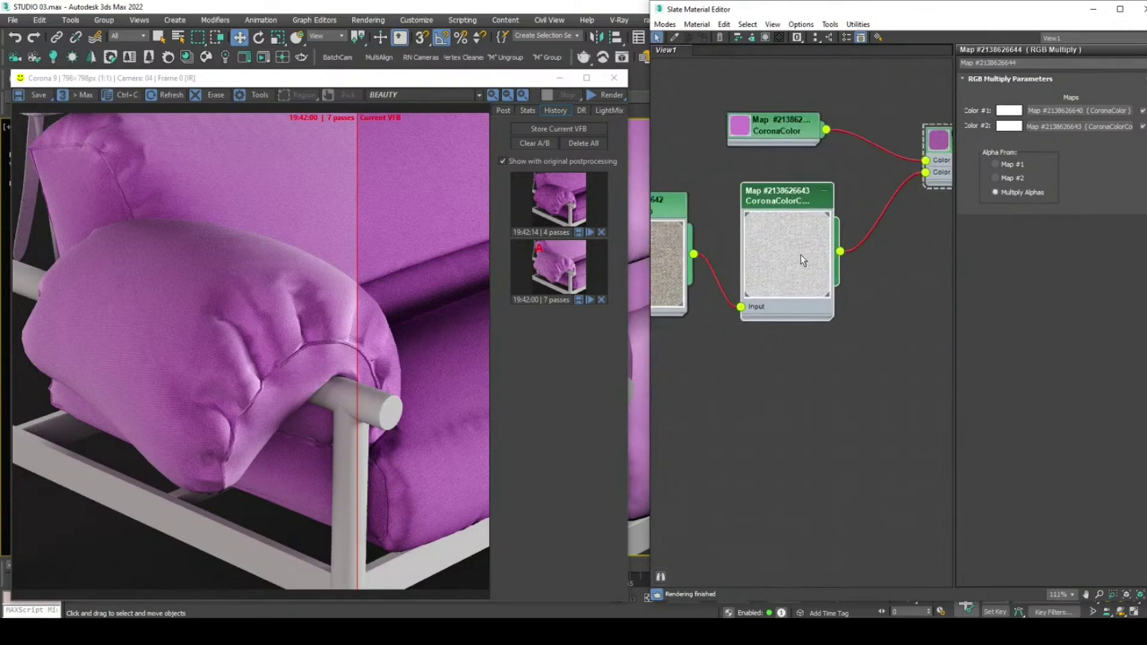
# Review how the RGB Multiply output branches to the CoronaColorCorrect, the Falloff and the fabric material.
pyautogui.scroll(-3, 800, 251)
pyautogui.moveTo(822, 239); pyautogui.dragTo(730, 223, button='middle')
pyautogui.scroll(-1, 732, 224)
pyautogui.moveTo(947, 275); pyautogui.dragTo(879, 263, button='middle')
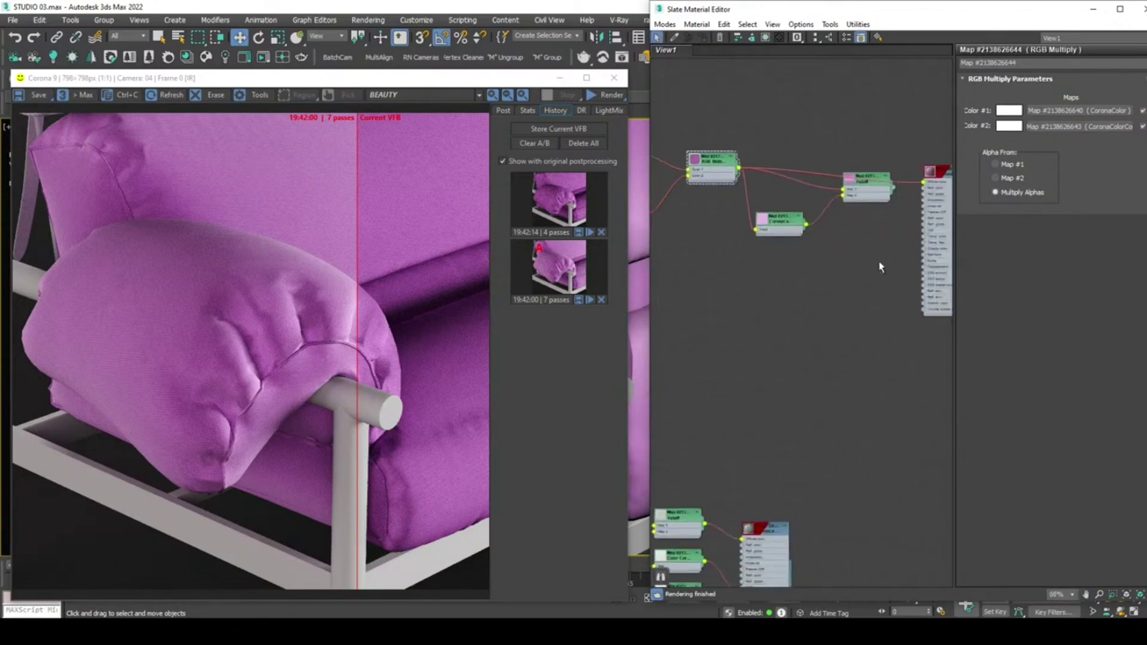
pyautogui.scroll(3, 880, 267)
pyautogui.moveTo(735, 275); pyautogui.dragTo(812, 264, button='middle')
pyautogui.scroll(-3, 738, 263)
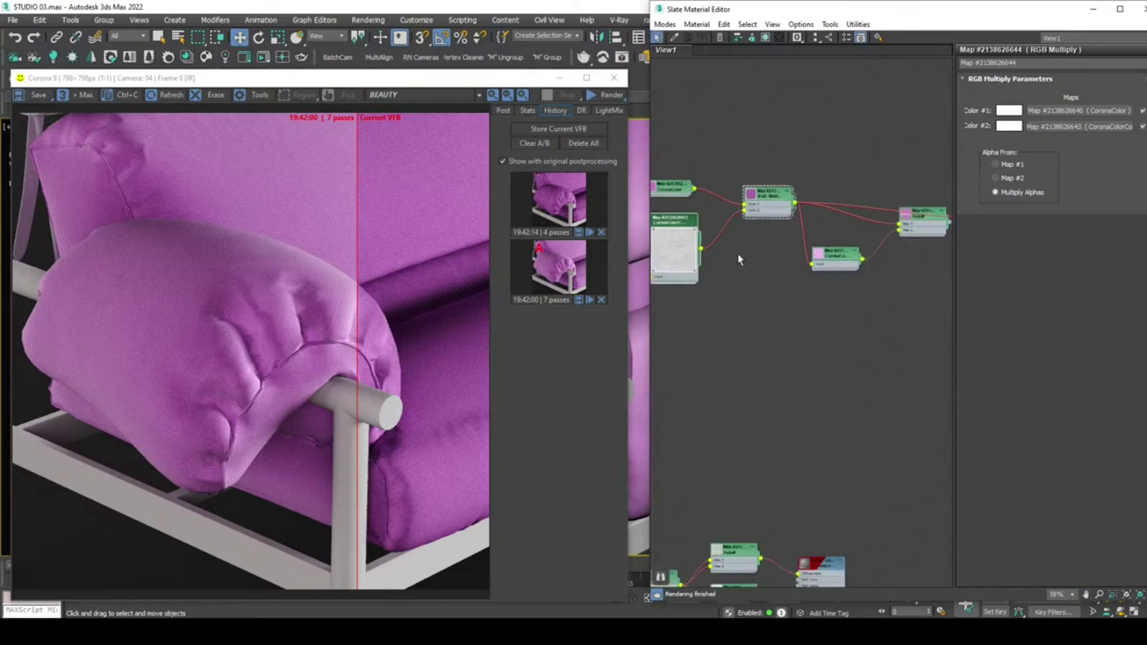
# Reconnect the Falloff map's output to the fabric material's Diffuse color.
pyautogui.moveTo(938, 231); pyautogui.dragTo(804, 261, button='middle')
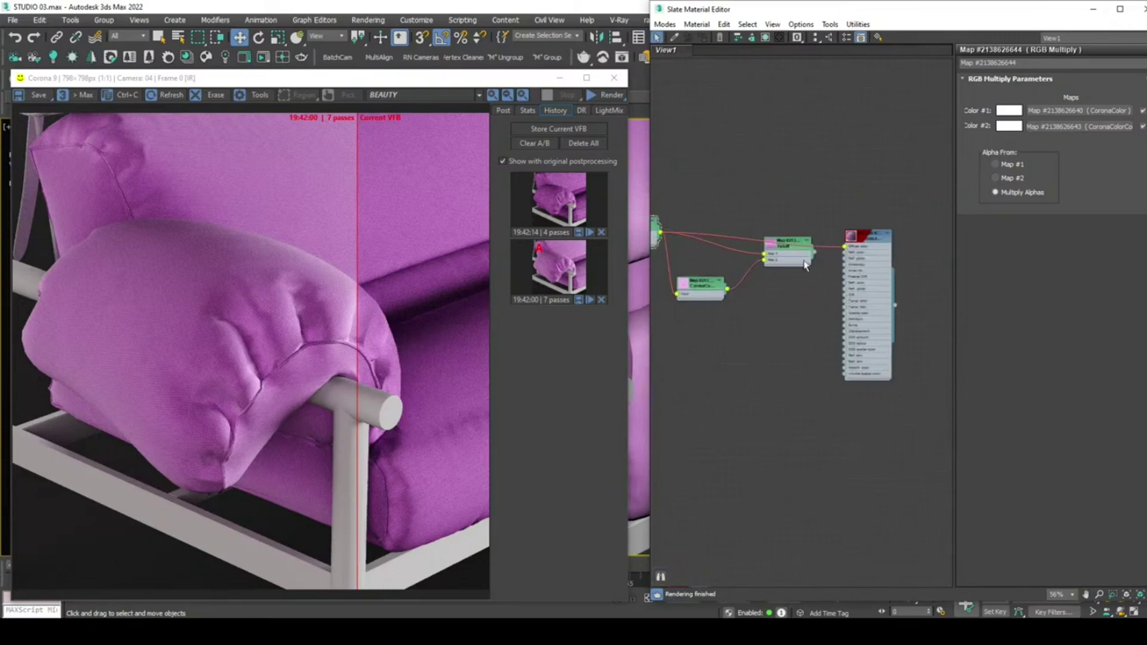
pyautogui.scroll(1, 817, 258)
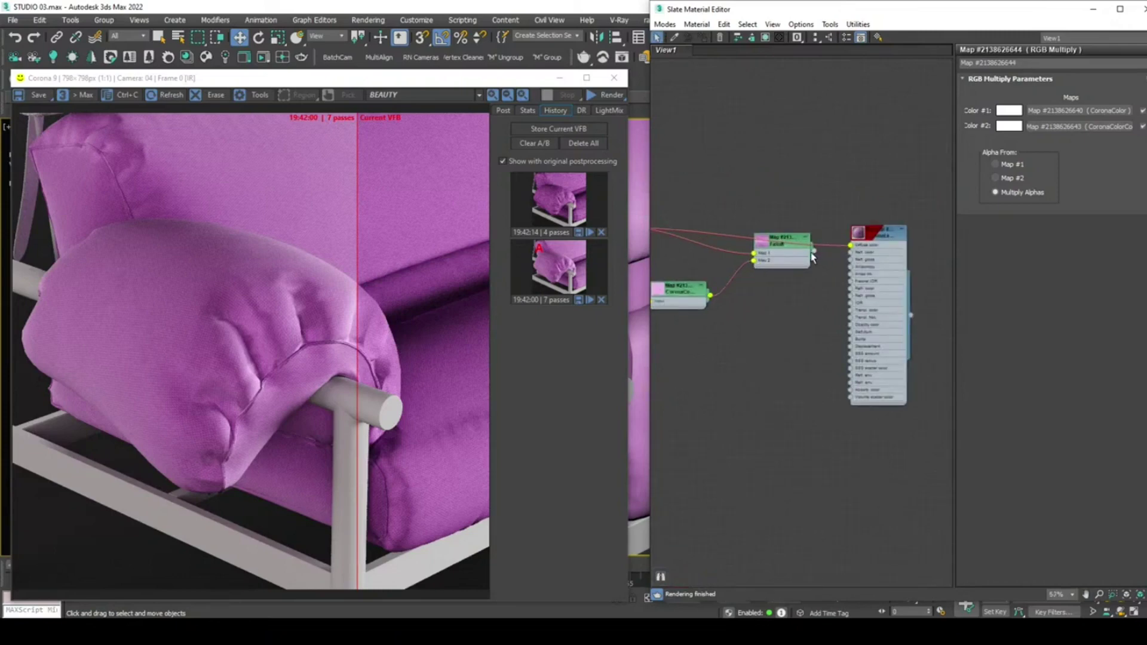
pyautogui.moveTo(814, 253); pyautogui.dragTo(850, 246)
# Delete all stored renders from the frame buffer's History and restart interactive rendering.
pyautogui.click(572, 144)
pyautogui.click(586, 383)
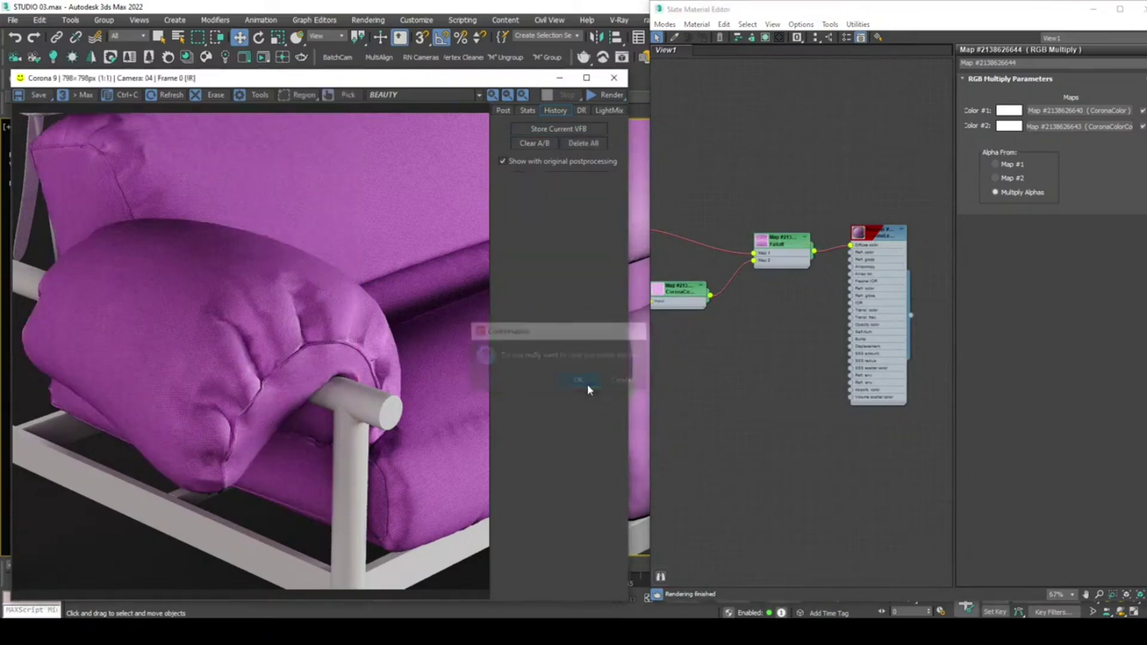
pyautogui.click(606, 95)
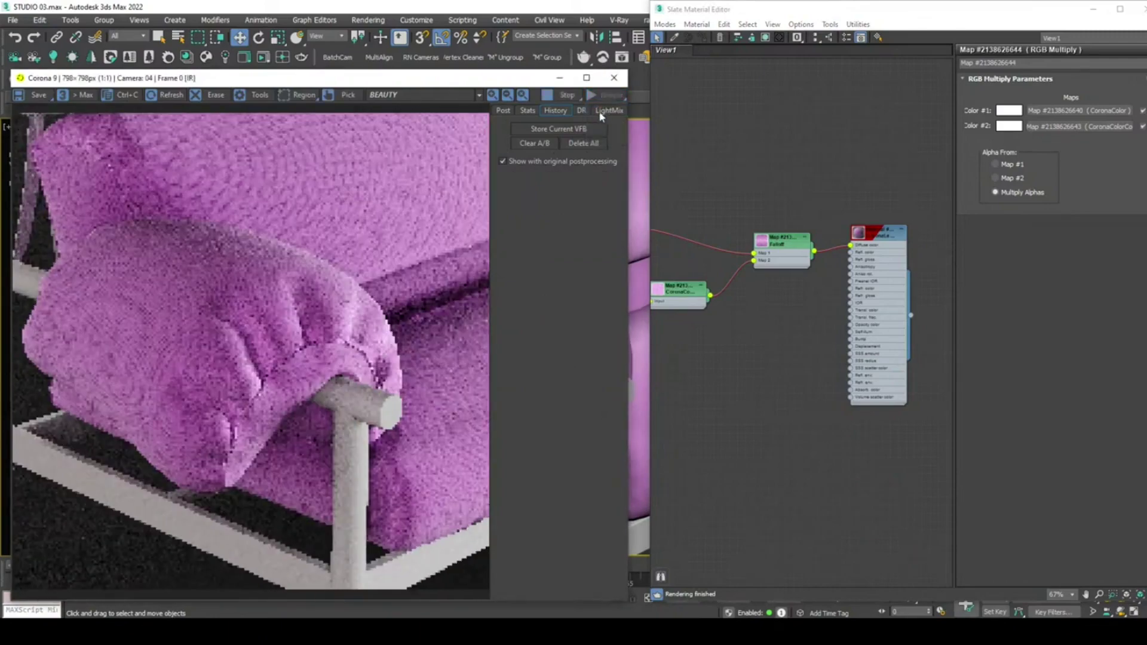
# Examine the lower reference material's network, covering its bitmap and color inputs, RGB Multiply, Falloff, Color Correction and normal map branches.
pyautogui.scroll(-2, 743, 370)
pyautogui.moveTo(698, 347); pyautogui.dragTo(837, 220, button='middle')
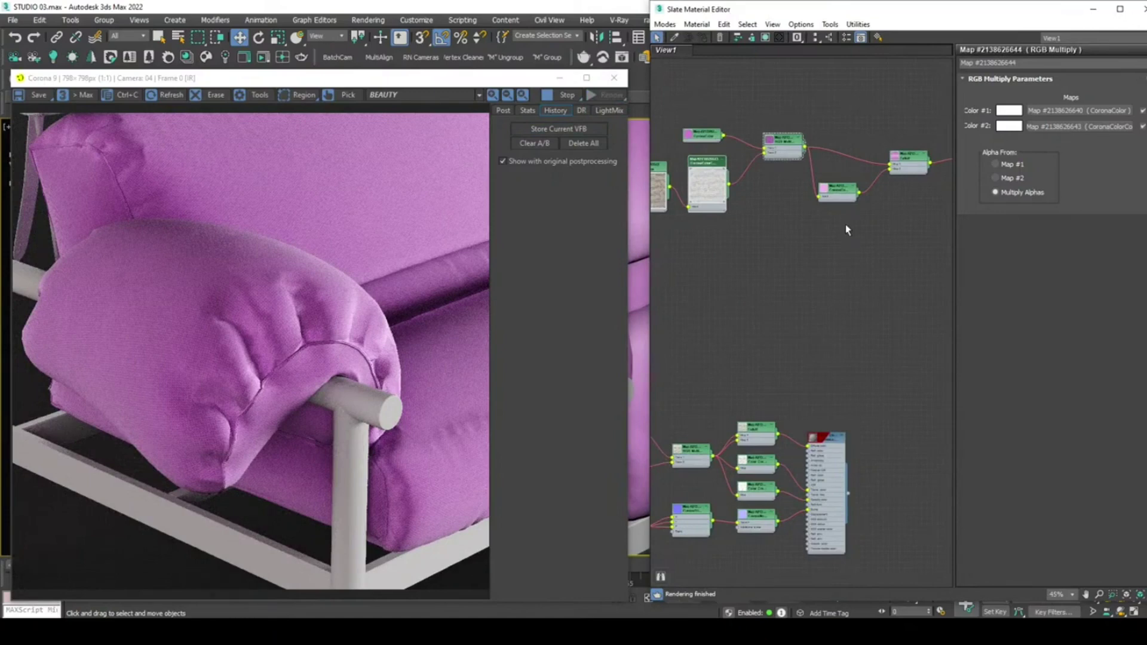
pyautogui.scroll(-3, 834, 261)
pyautogui.moveTo(822, 317); pyautogui.dragTo(826, 306, button='middle')
pyautogui.moveTo(770, 343); pyautogui.dragTo(821, 298, button='middle')
pyautogui.scroll(4, 779, 356)
pyautogui.scroll(1, 820, 298)
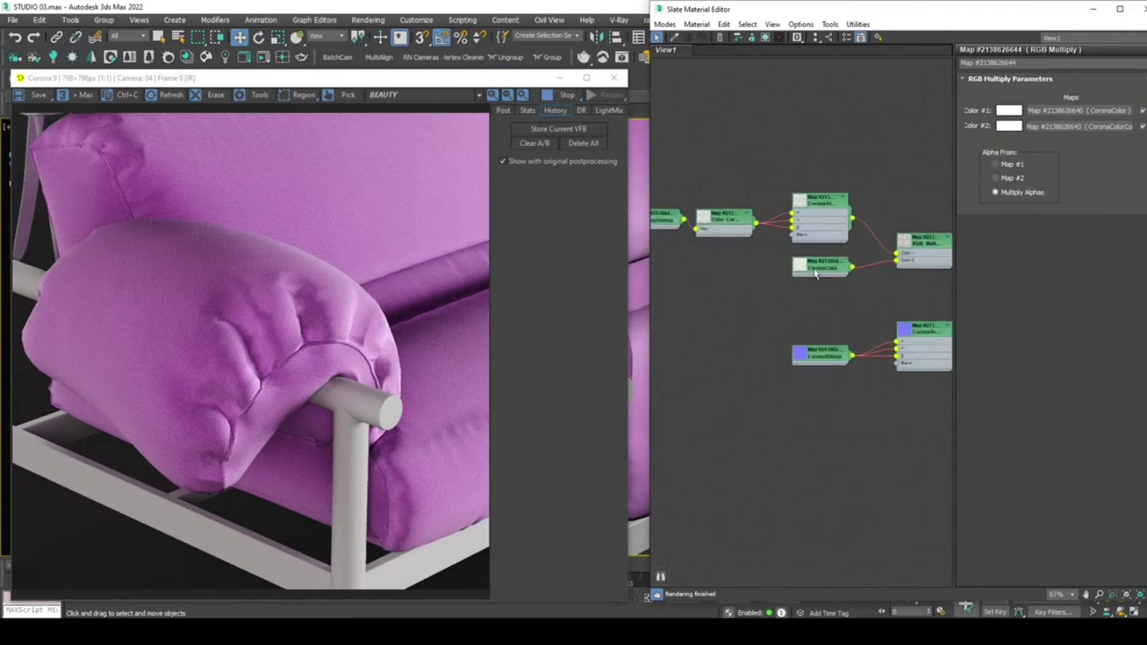
pyautogui.moveTo(950, 306); pyautogui.dragTo(810, 216, button='middle')
pyautogui.scroll(1, 786, 257)
pyautogui.scroll(-1, 801, 221)
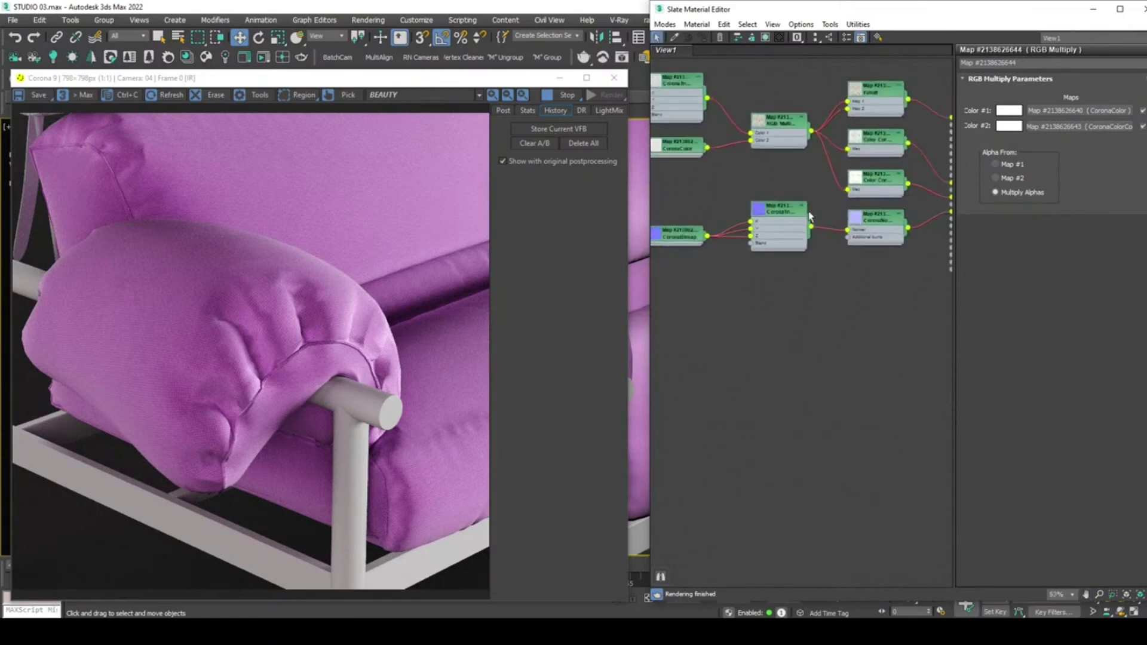
# Move the normal map's bitmap node slightly lower in the reference material's network and review the whole material.
pyautogui.moveTo(759, 247); pyautogui.dragTo(809, 238, button='middle')
pyautogui.moveTo(717, 230); pyautogui.dragTo(706, 252)
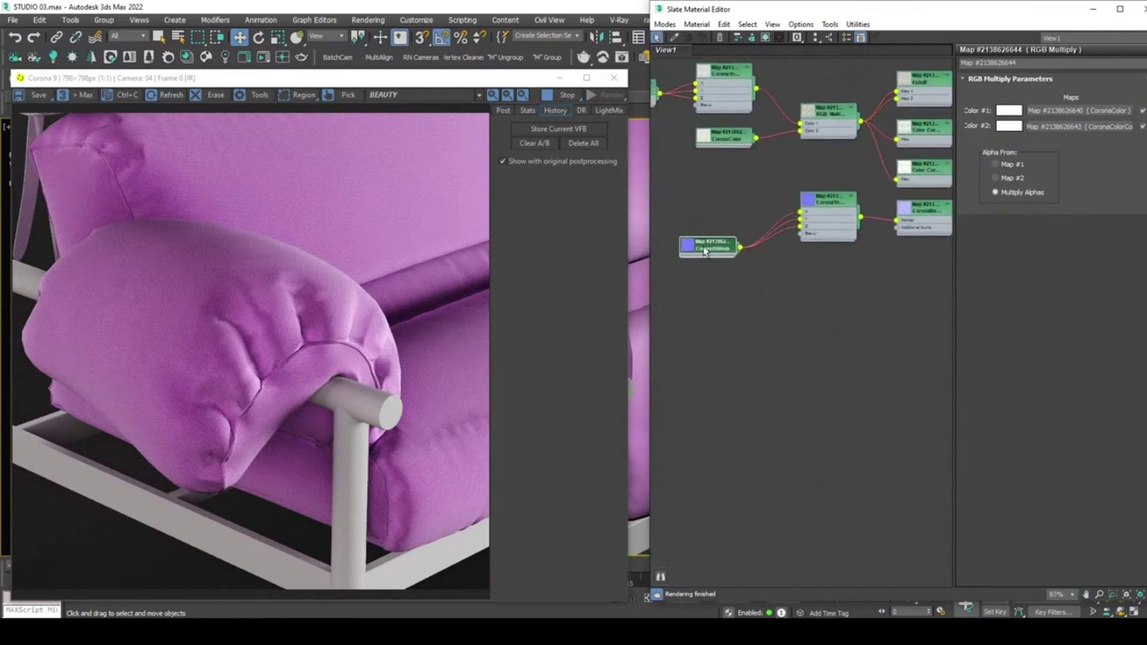
pyautogui.scroll(-5, 703, 254)
pyautogui.scroll(3, 834, 232)
pyautogui.scroll(-5, 783, 241)
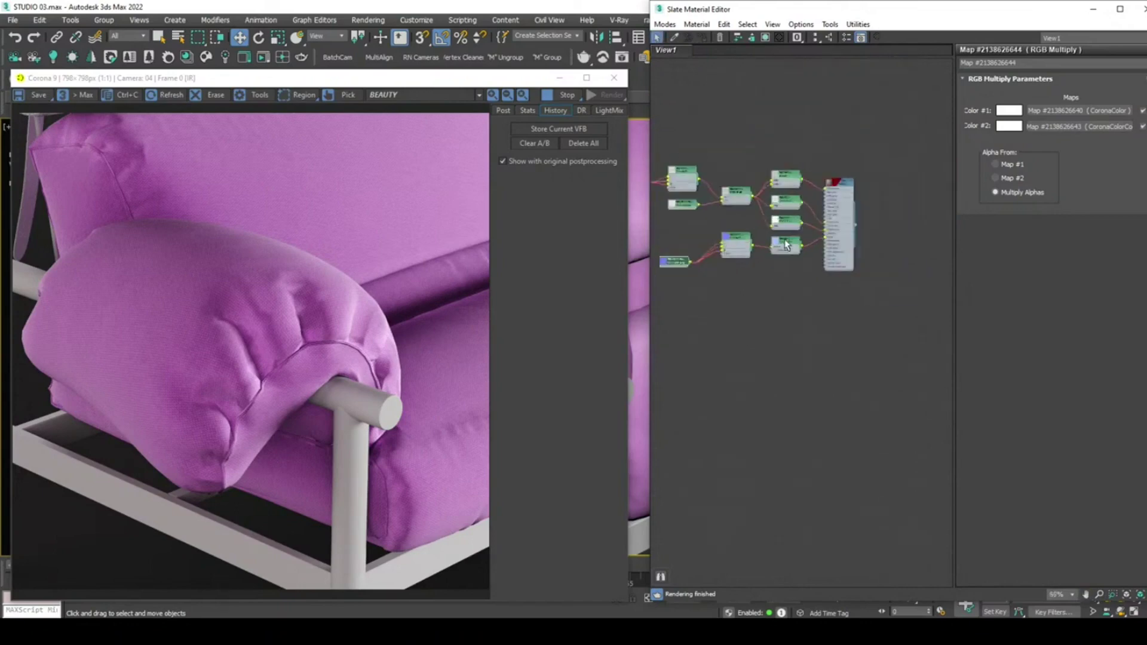
pyautogui.scroll(2, 783, 242)
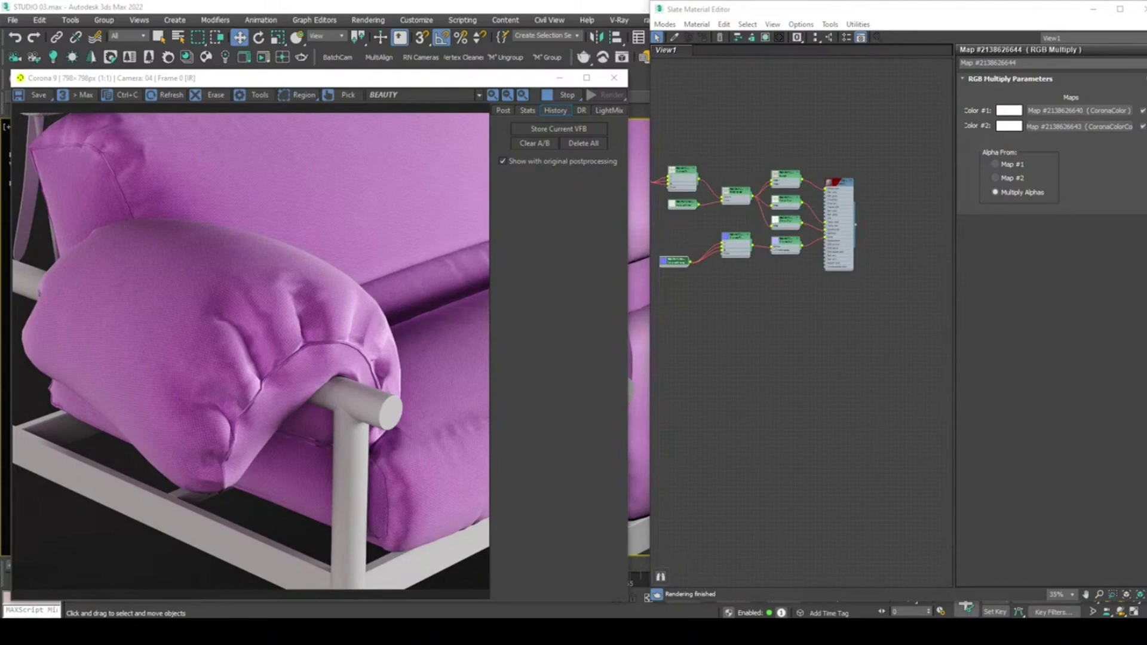
pyautogui.hotkey('alt', 'Tab')
pyautogui.hotkey('alt', 'Tab')
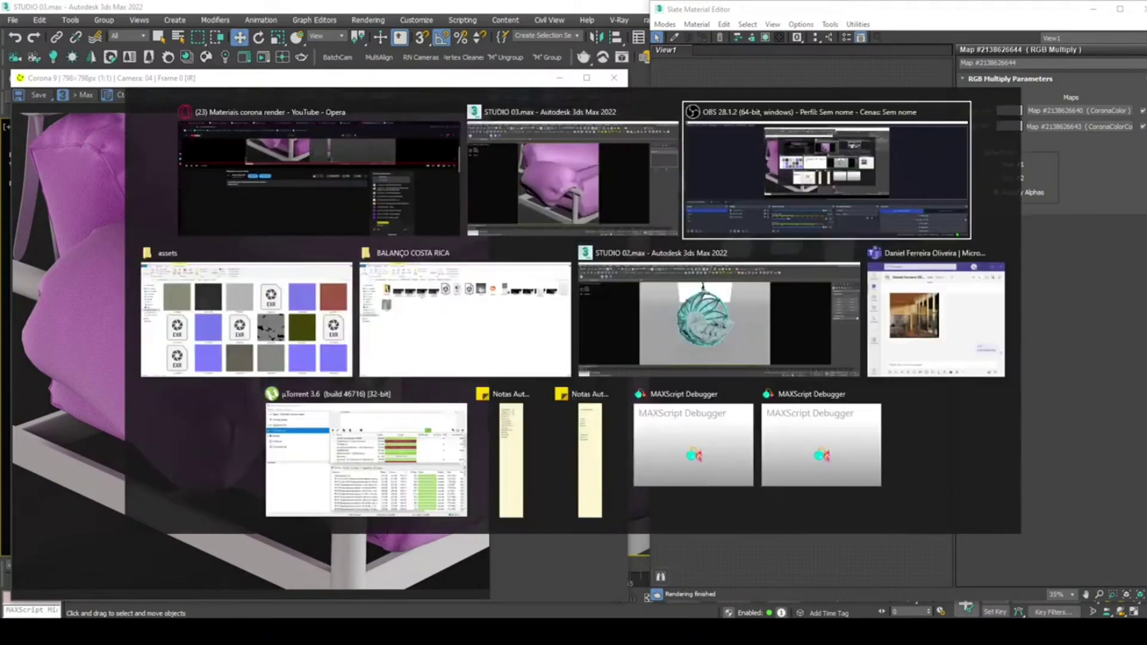
pyautogui.click(545, 192)
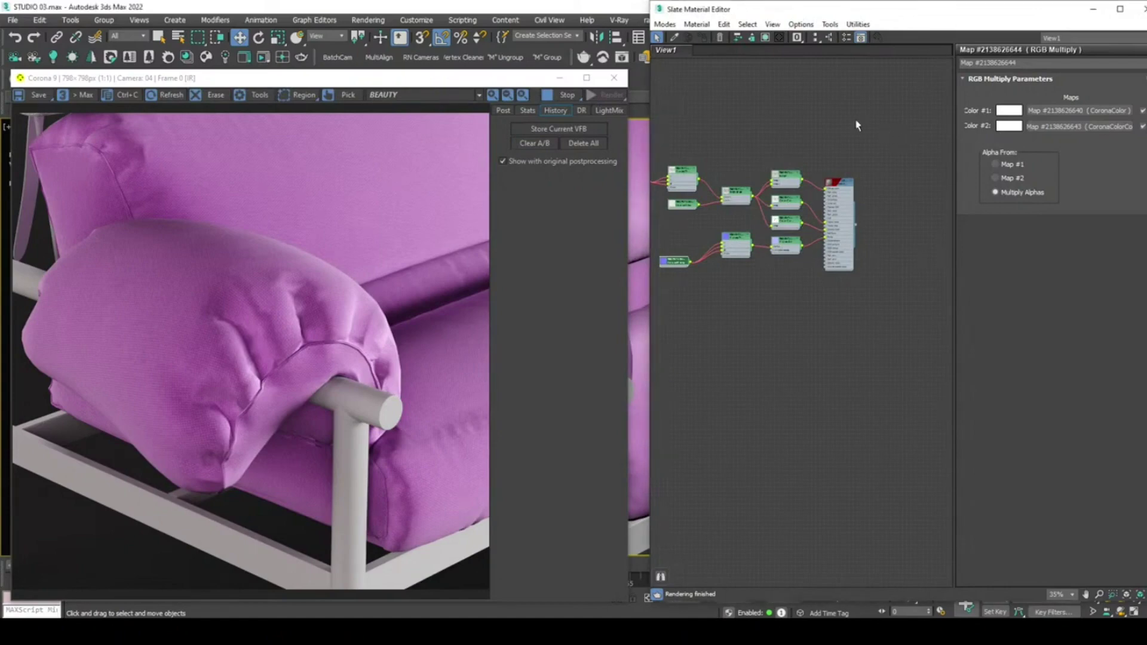
# Copy the reference material's normal map bitmap node into the upper fabric material's network, below its color correction node.
pyautogui.moveTo(840, 234); pyautogui.dragTo(818, 282, button='middle')
pyautogui.scroll(-5, 775, 315)
pyautogui.scroll(3, 775, 313)
pyautogui.keyDown('shift'); pyautogui.moveTo(690, 321); pyautogui.dragTo(814, 166); pyautogui.keyUp('shift')
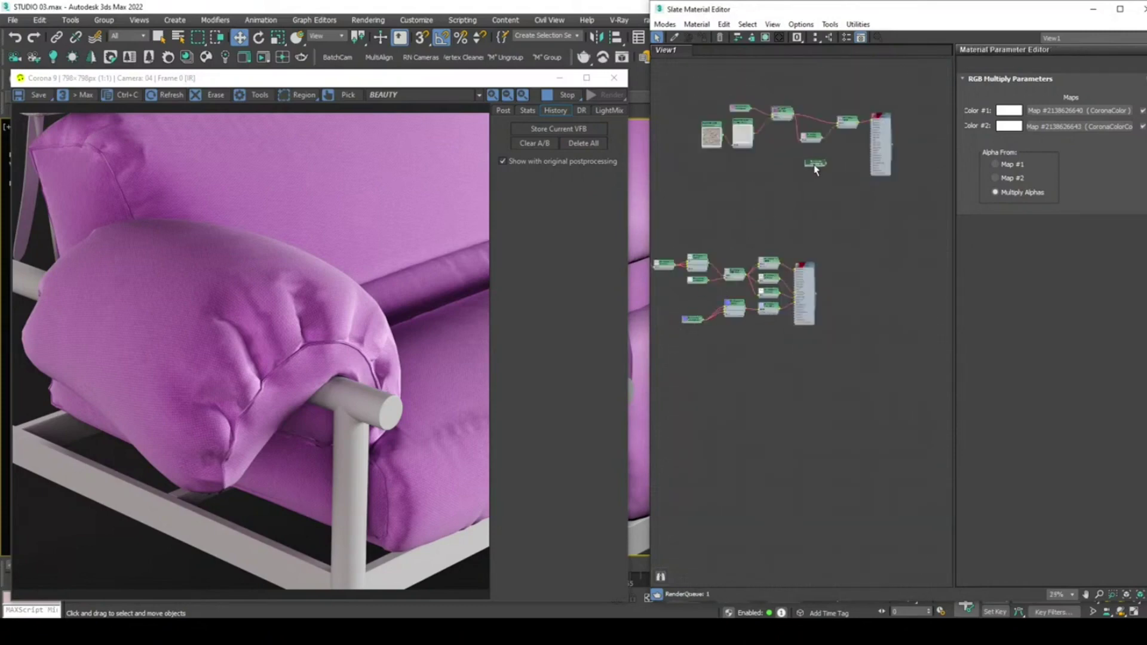
pyautogui.scroll(2, 851, 166)
pyautogui.moveTo(732, 137); pyautogui.dragTo(820, 190, button='middle')
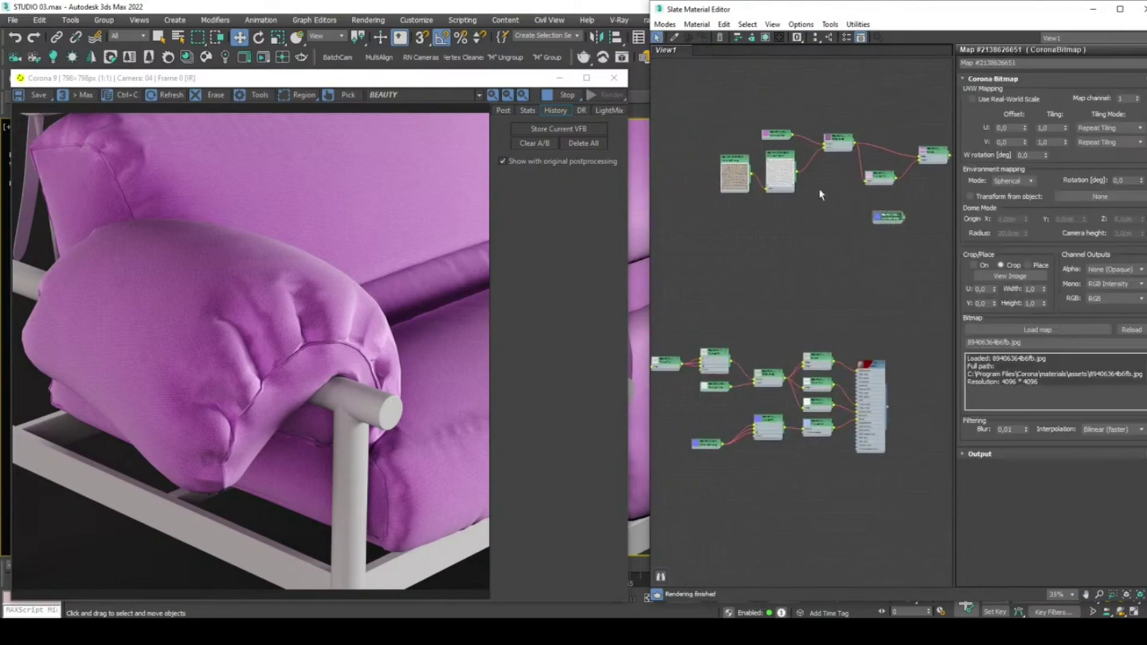
# Check the linen weave bitmap's tiling and set the copied normal bitmap's U and V tiling to 0,8.
pyautogui.doubleClick(734, 167)
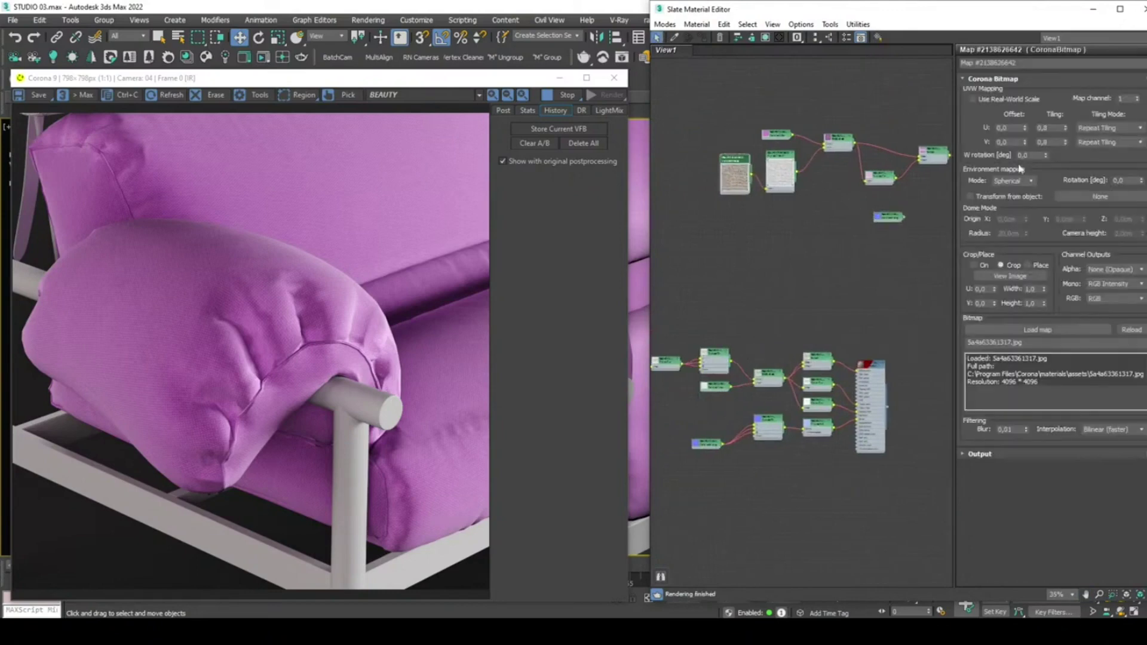
pyautogui.moveTo(855, 194); pyautogui.dragTo(734, 192, button='middle')
pyautogui.scroll(4, 787, 209)
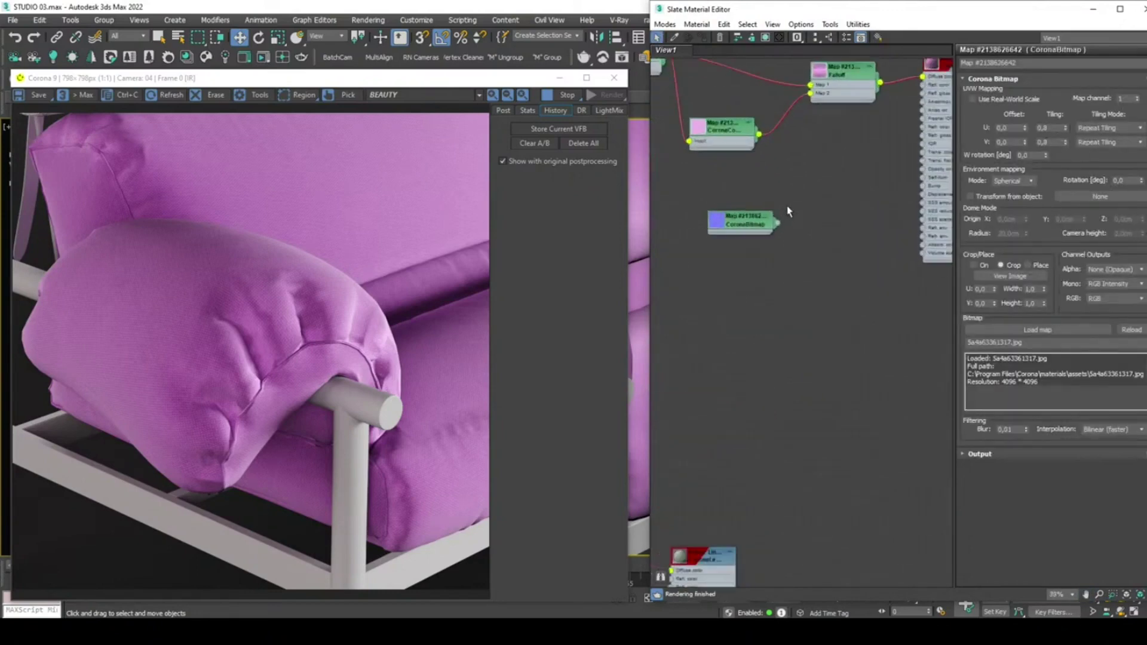
pyautogui.doubleClick(751, 218)
pyautogui.moveTo(793, 222); pyautogui.dragTo(743, 234, button='middle')
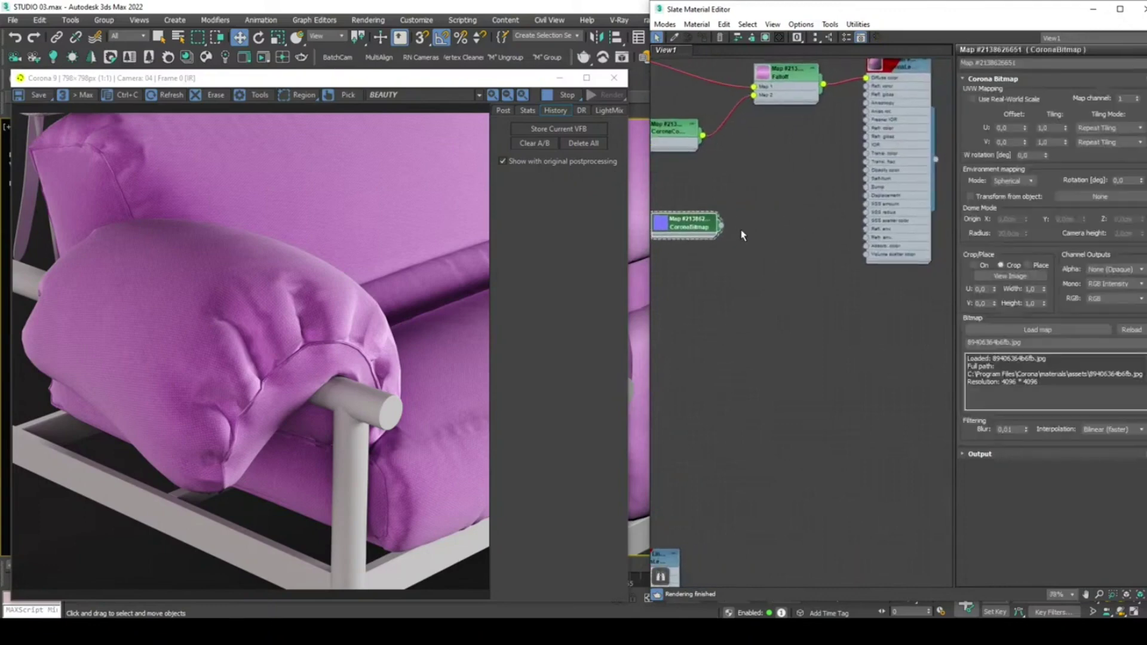
pyautogui.doubleClick(1042, 128)
pyautogui.write(',8')
pyautogui.press('Tab')
pyautogui.write(',8')
pyautogui.press('Return')
# Add a CoronaNormal map fed by the copied normal bitmap through its Normal input.
pyautogui.moveTo(722, 226); pyautogui.dragTo(759, 217)
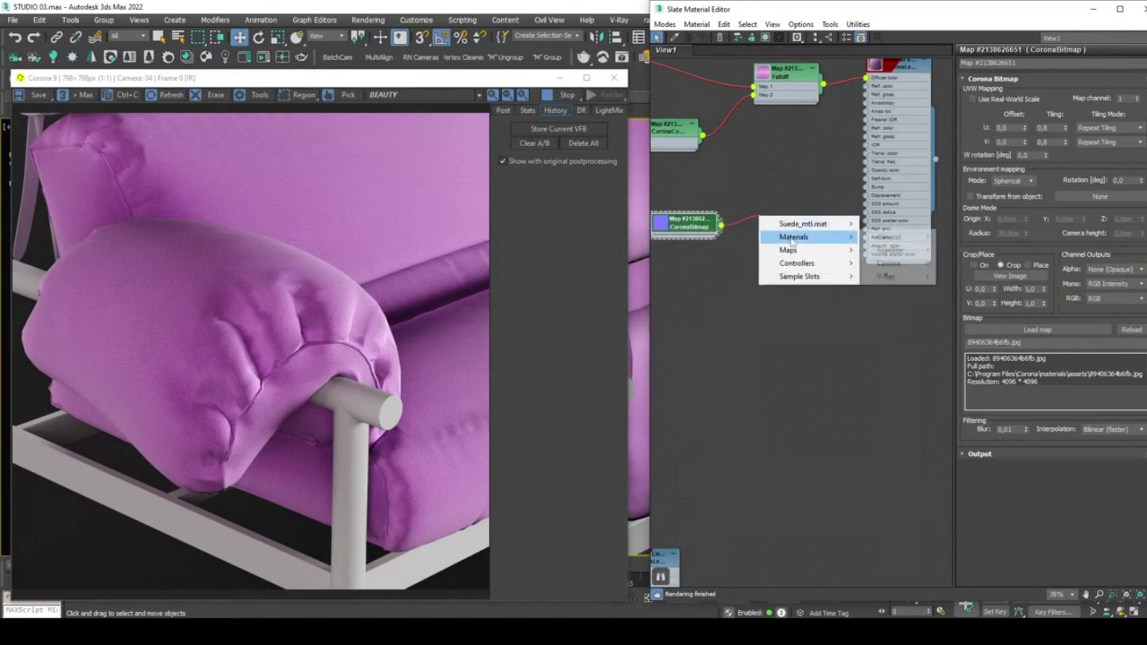
pyautogui.moveTo(802, 252)
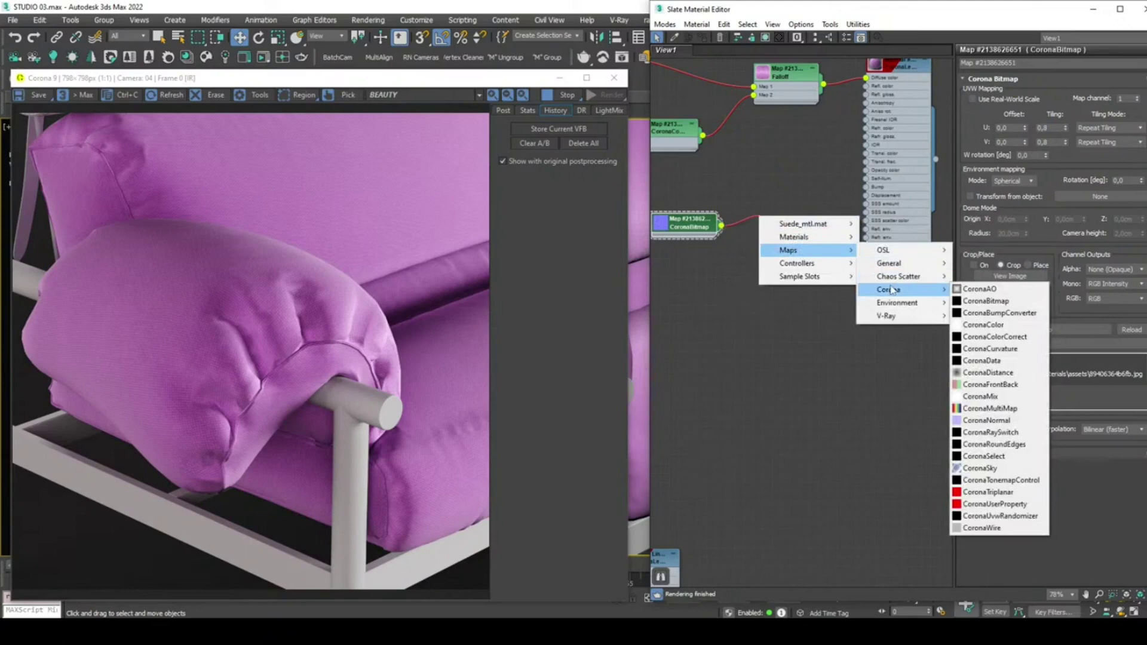
pyautogui.moveTo(918, 293)
pyautogui.click(1007, 421)
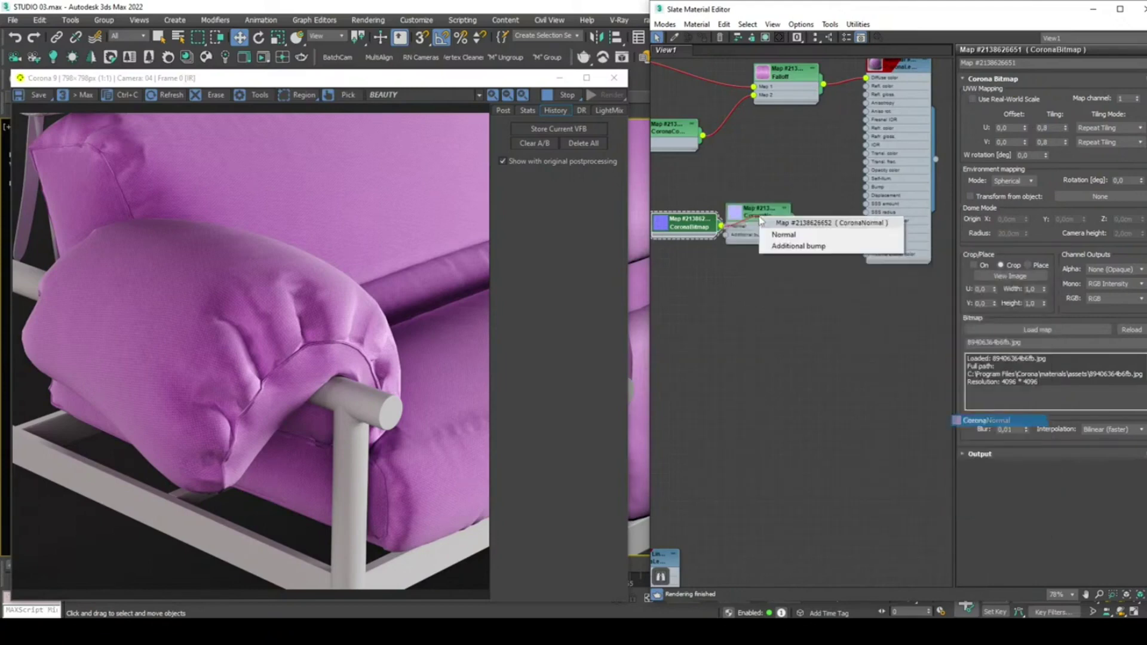
pyautogui.click(807, 227)
# Connect the CoronaNormal map to the fabric material's Bump and enable Add gamma to input.
pyautogui.moveTo(796, 225); pyautogui.dragTo(864, 189)
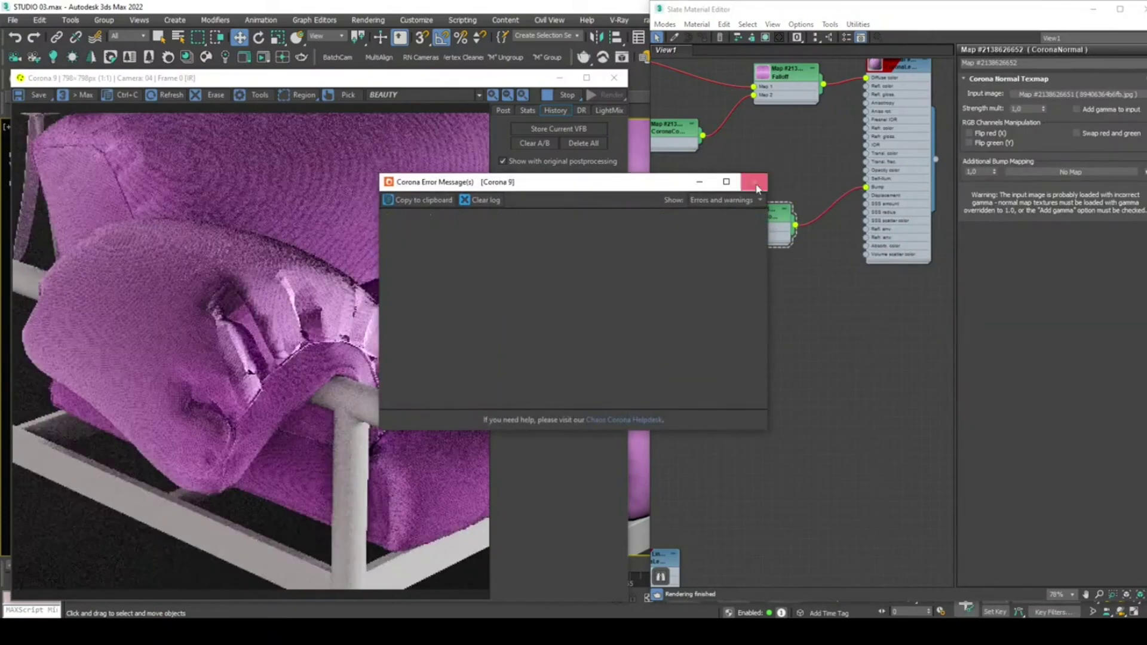
pyautogui.click(1076, 110)
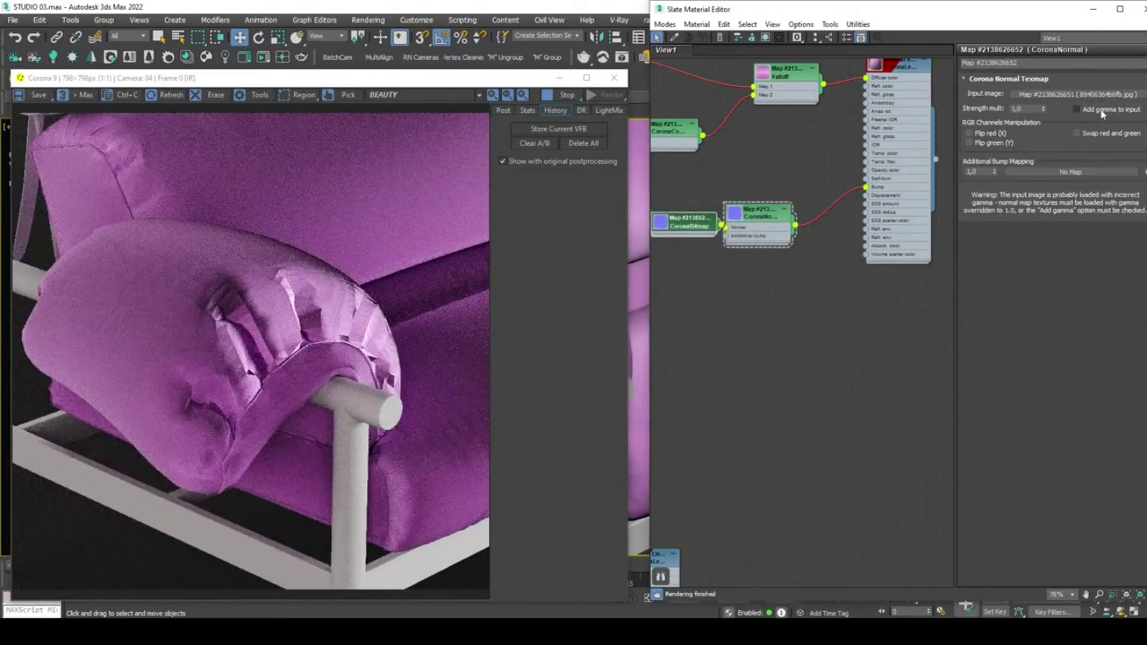
pyautogui.moveTo(753, 222)
pyautogui.mouseDown()
pyautogui.moveTo(780, 198)
pyautogui.moveTo(769, 228)
pyautogui.mouseUp()
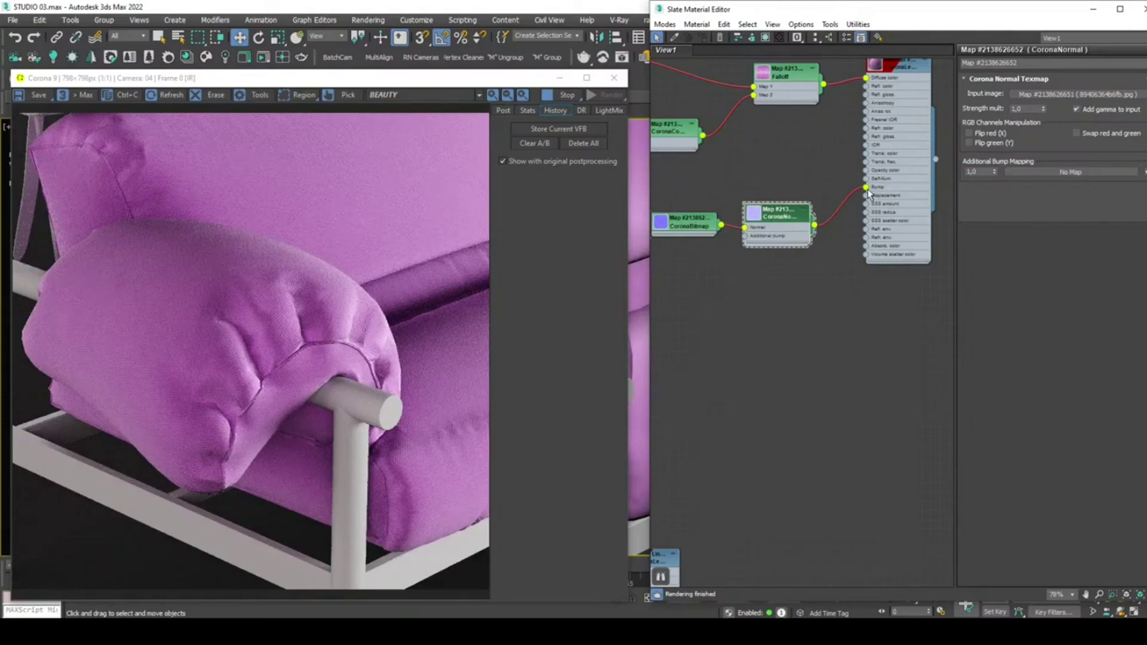
# Store one render in History with the CoronaNormal map disconnected from Bump and another with it reconnected.
pyautogui.moveTo(867, 188); pyautogui.dragTo(841, 178)
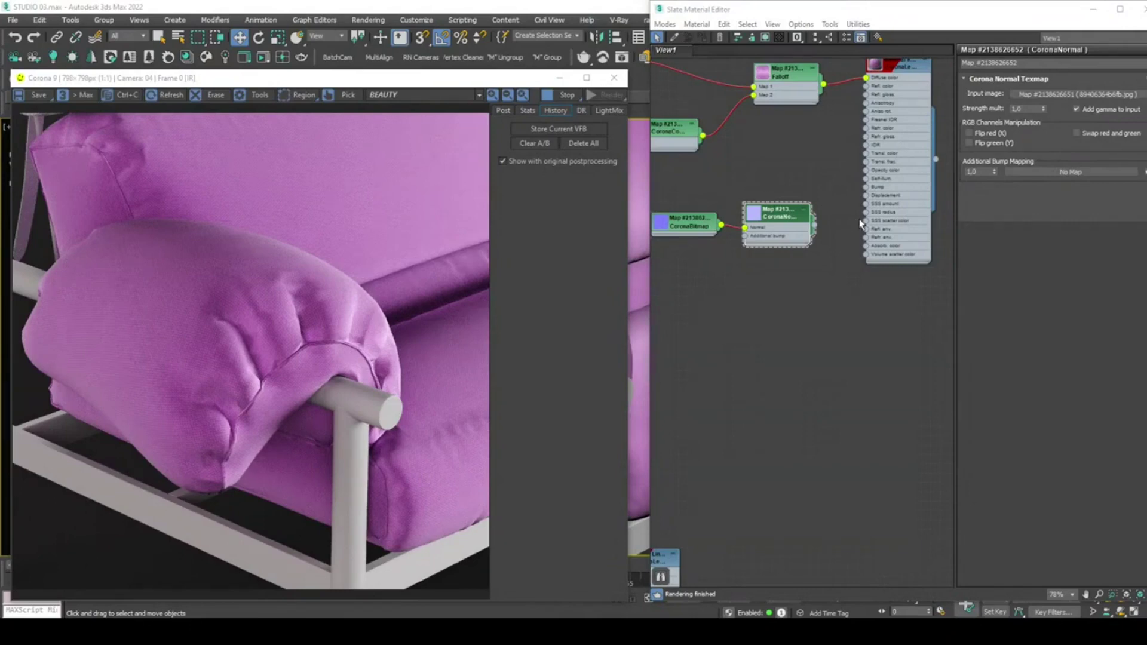
pyautogui.click(554, 129)
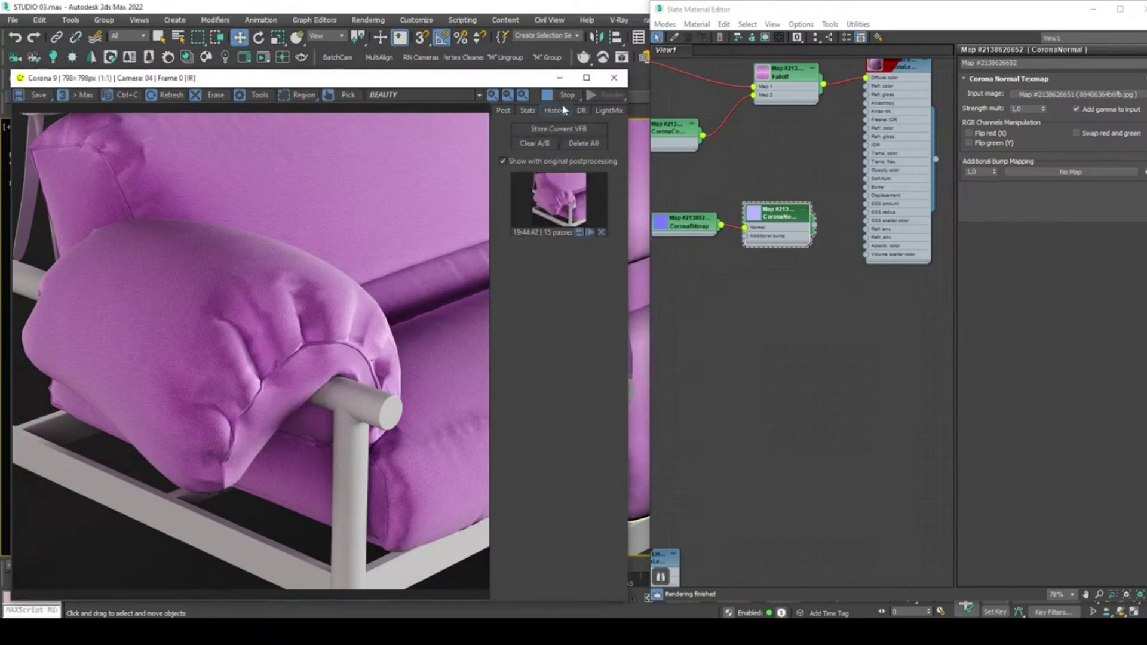
pyautogui.moveTo(813, 226); pyautogui.dragTo(870, 190)
pyautogui.click(889, 177)
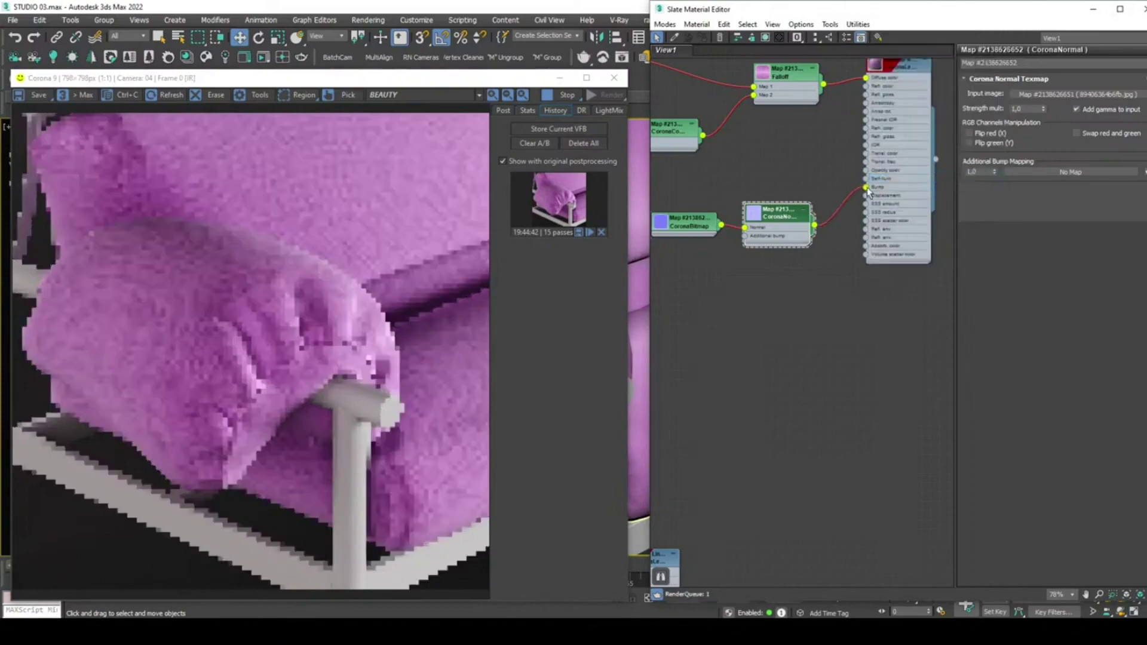
pyautogui.scroll(1, 276, 303)
pyautogui.scroll(-1, 277, 304)
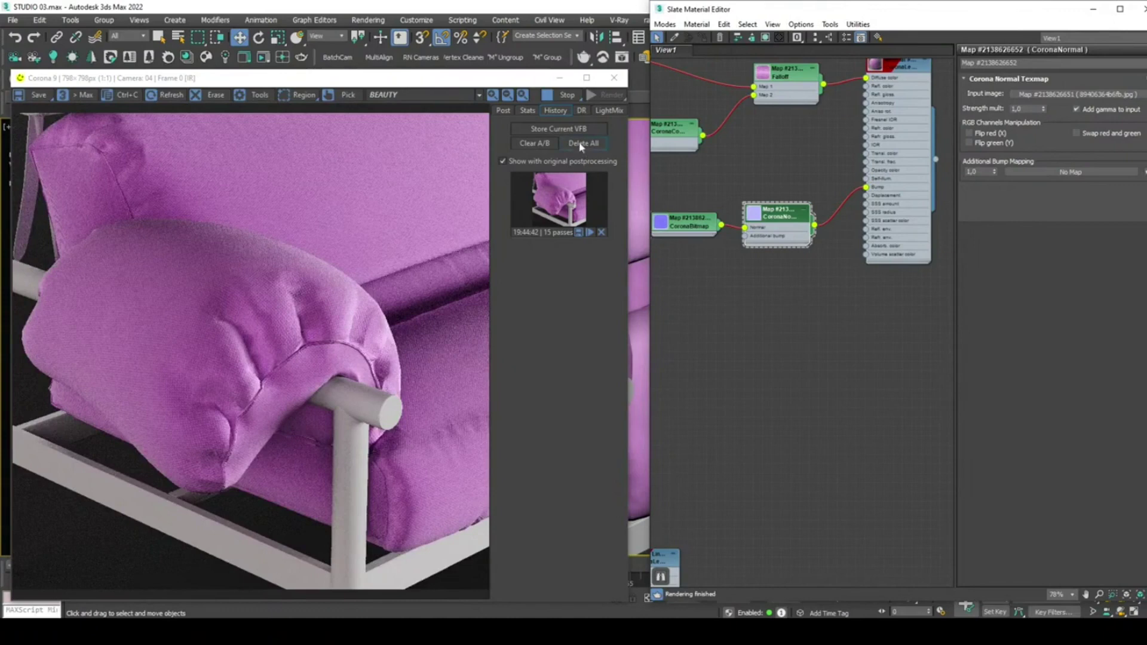
pyautogui.click(551, 130)
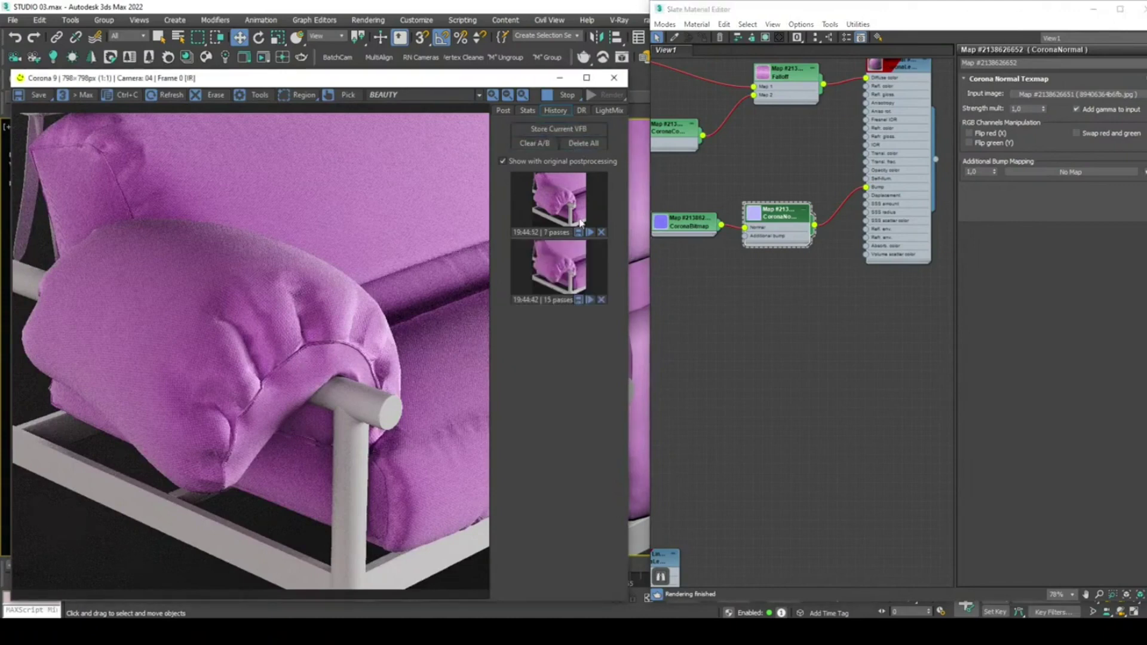
# Stop interactive rendering and compare the stored render without the normal map against the current render using the A/B divider.
pyautogui.click(556, 96)
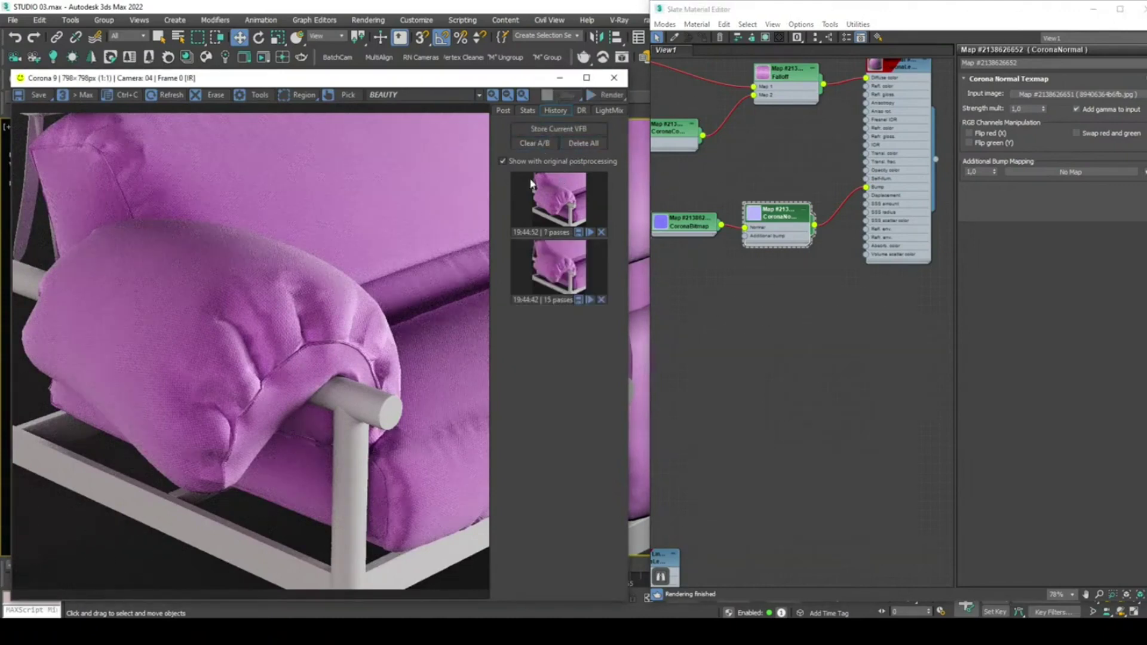
pyautogui.click(558, 263)
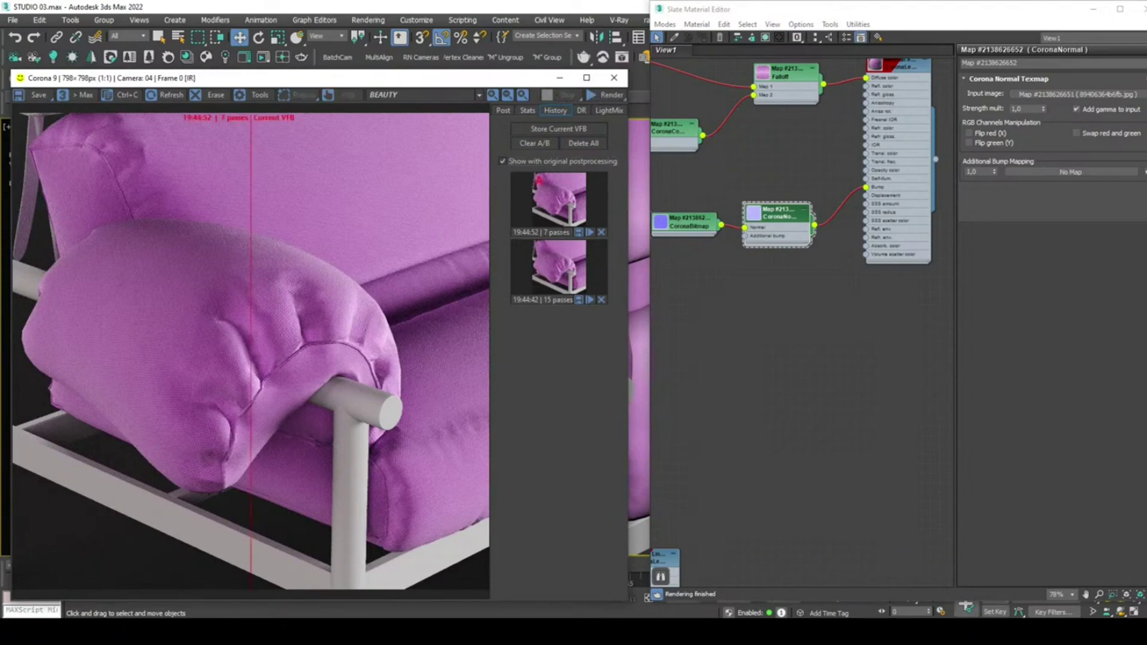
pyautogui.moveTo(252, 259); pyautogui.dragTo(73, 338)
pyautogui.moveTo(327, 344); pyautogui.dragTo(331, 282)
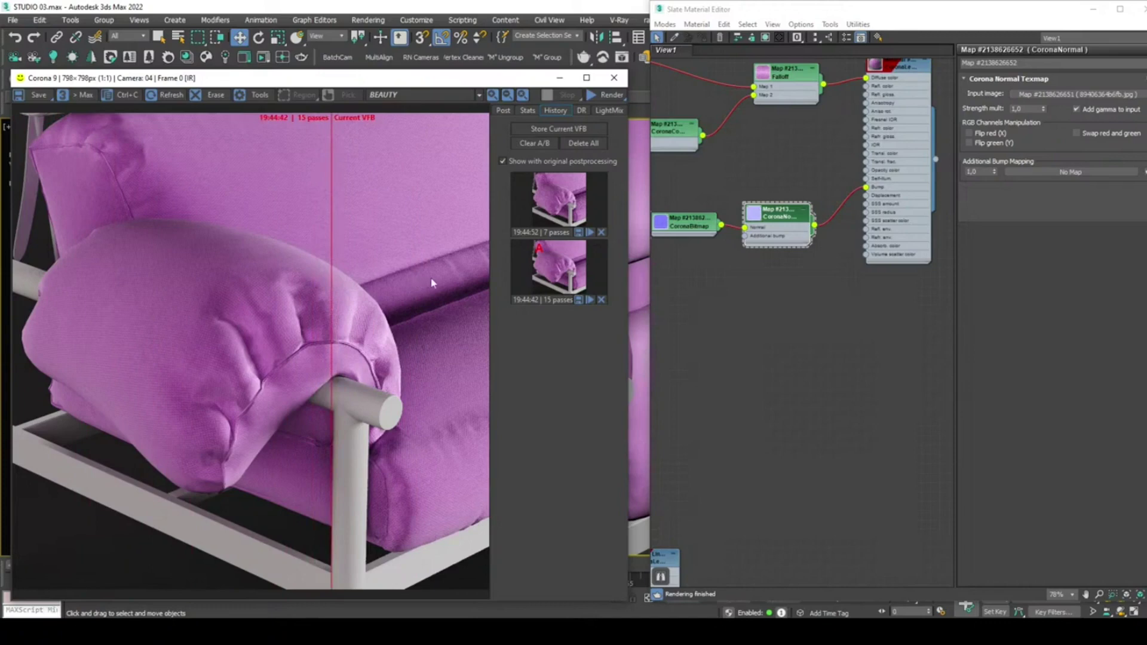
# Examine the reference material's network alongside the fabric material's network, focusing on how the bump branches are wired.
pyautogui.scroll(-3, 777, 242)
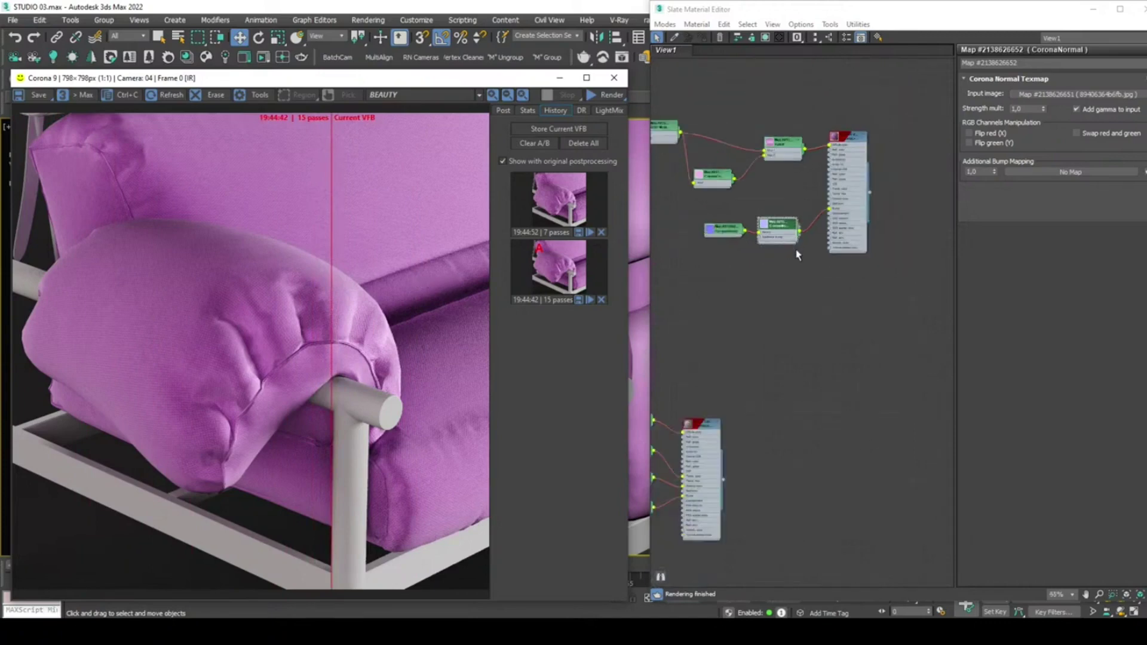
pyautogui.scroll(-2, 814, 234)
pyautogui.moveTo(707, 317); pyautogui.dragTo(806, 237, button='middle')
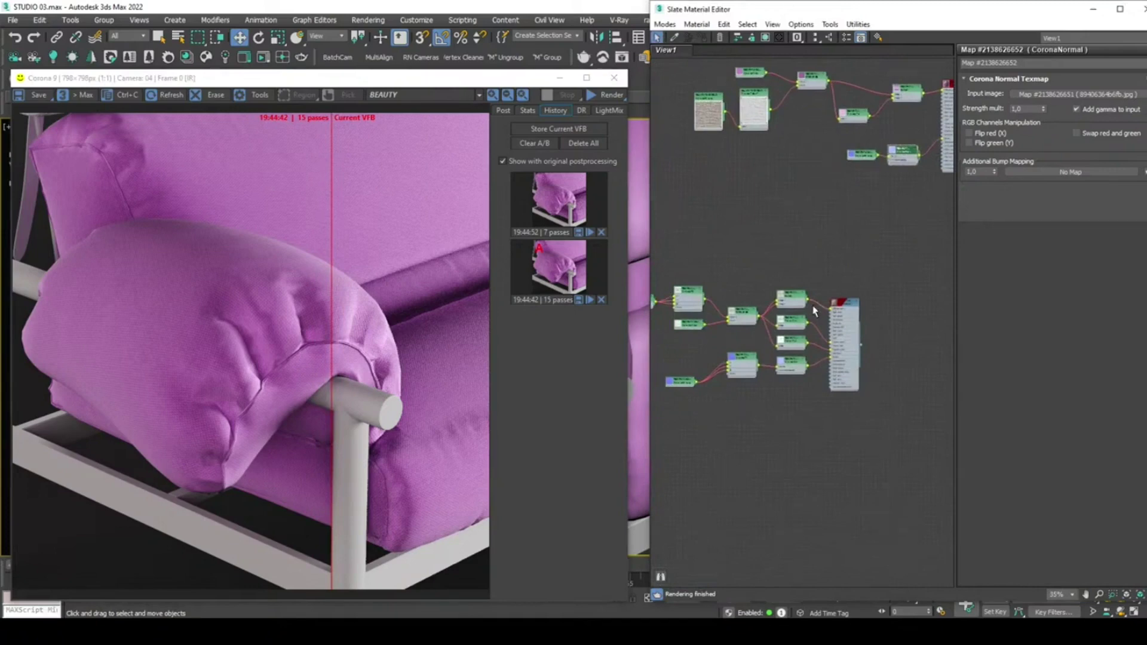
pyautogui.scroll(5, 809, 325)
pyautogui.scroll(-2, 806, 359)
pyautogui.scroll(-3, 858, 306)
pyautogui.moveTo(829, 266); pyautogui.dragTo(773, 307, button='middle')
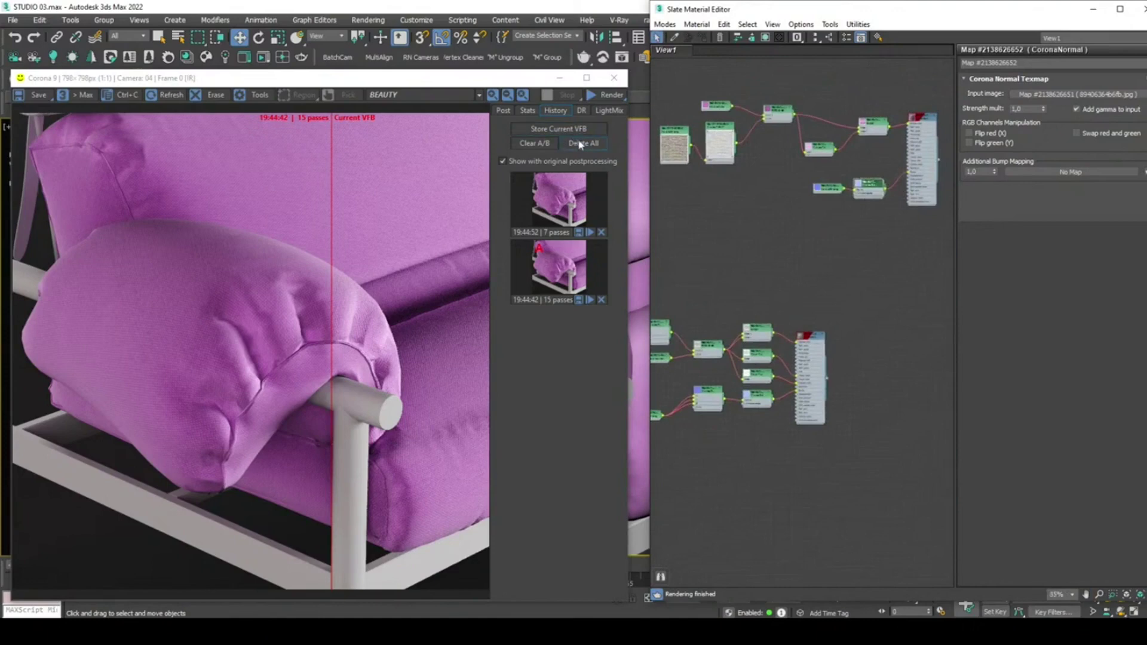
# Connect the color-corrected linen weave map's output to the fabric material's Bump in place of the CoronaNormal map.
pyautogui.scroll(5, 902, 178)
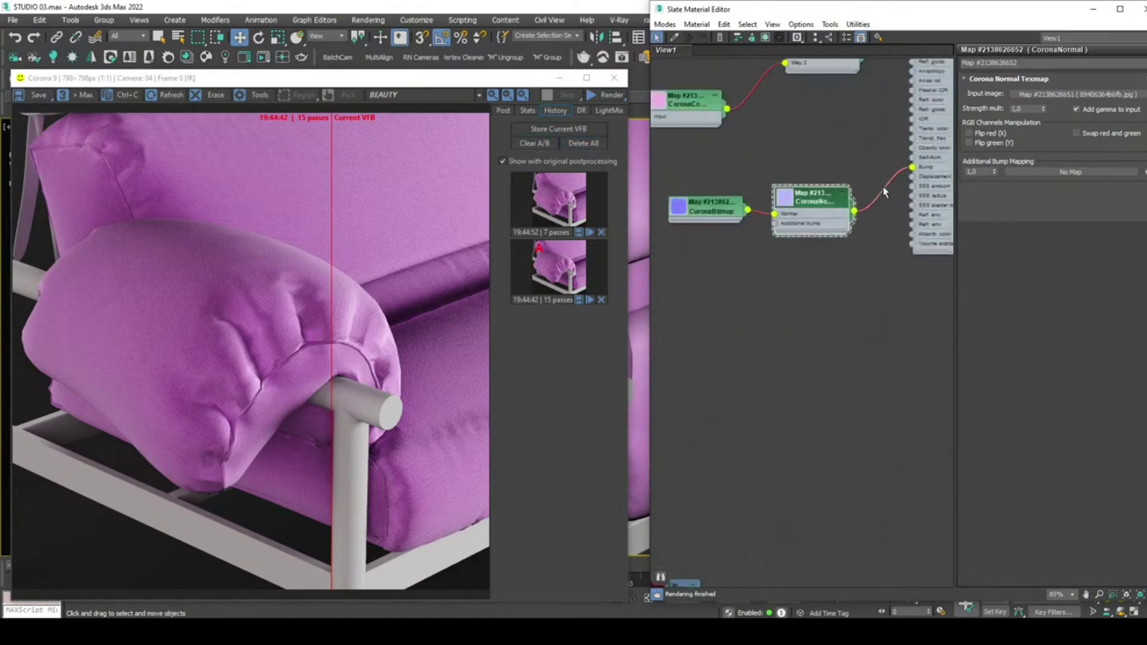
pyautogui.scroll(-4, 824, 198)
pyautogui.moveTo(802, 202); pyautogui.dragTo(866, 204, button='middle')
pyautogui.moveTo(706, 144); pyautogui.dragTo(927, 181)
pyautogui.click(913, 182)
pyautogui.moveTo(697, 144); pyautogui.dragTo(923, 182)
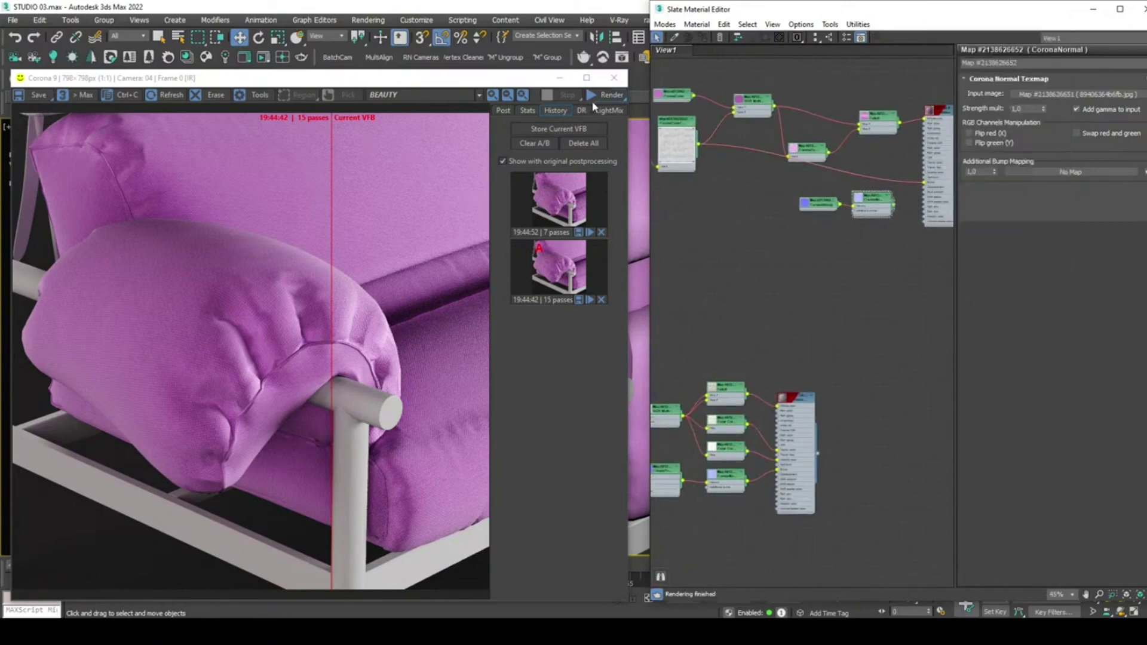
# Compare the stored render without bump against the current frame once more across the cushion's armrest folds.
pyautogui.doubleClick(572, 191)
pyautogui.doubleClick(536, 255)
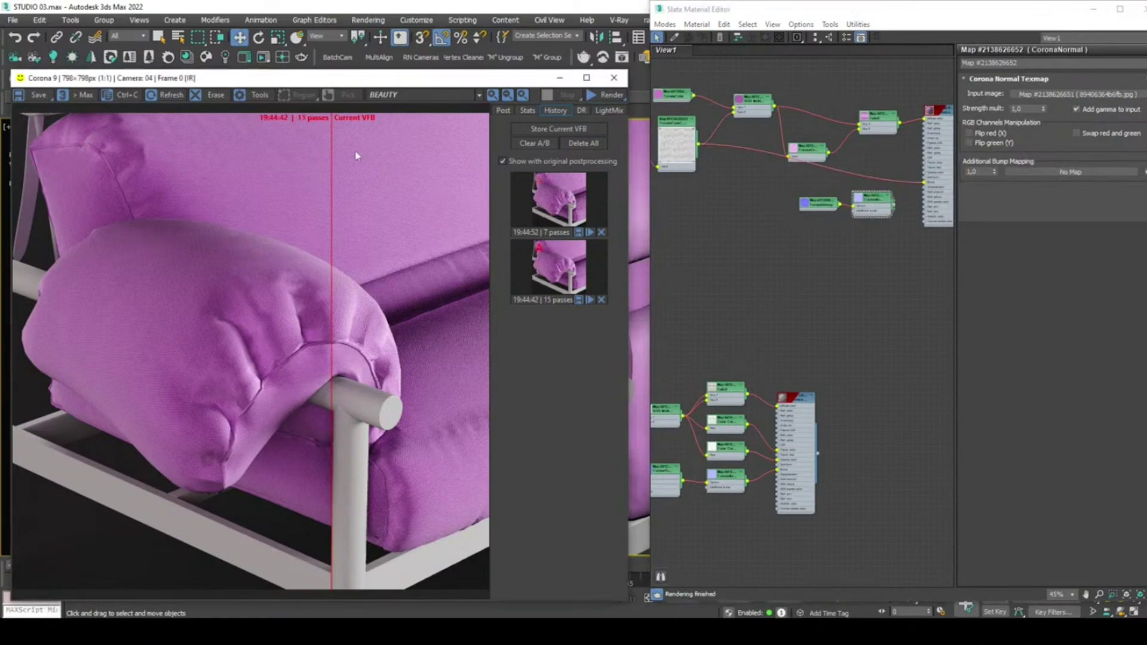
pyautogui.moveTo(328, 161); pyautogui.dragTo(275, 202)
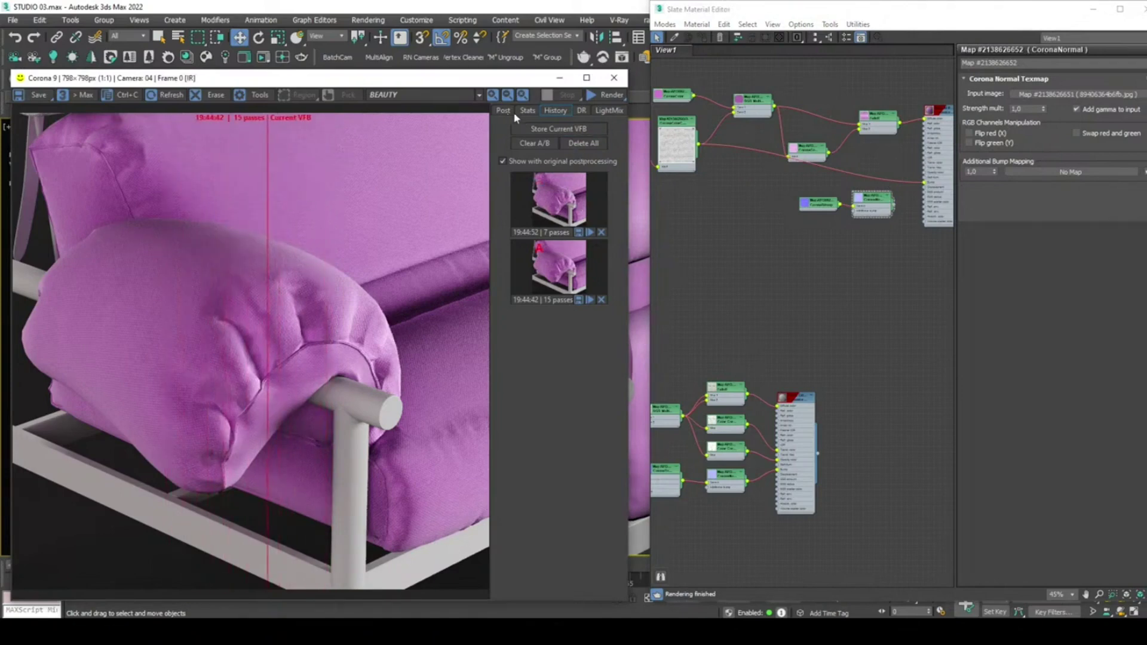
# Restart interactive rendering with the weave map as bump and inspect the cushion's fabric surface up close.
pyautogui.click(604, 95)
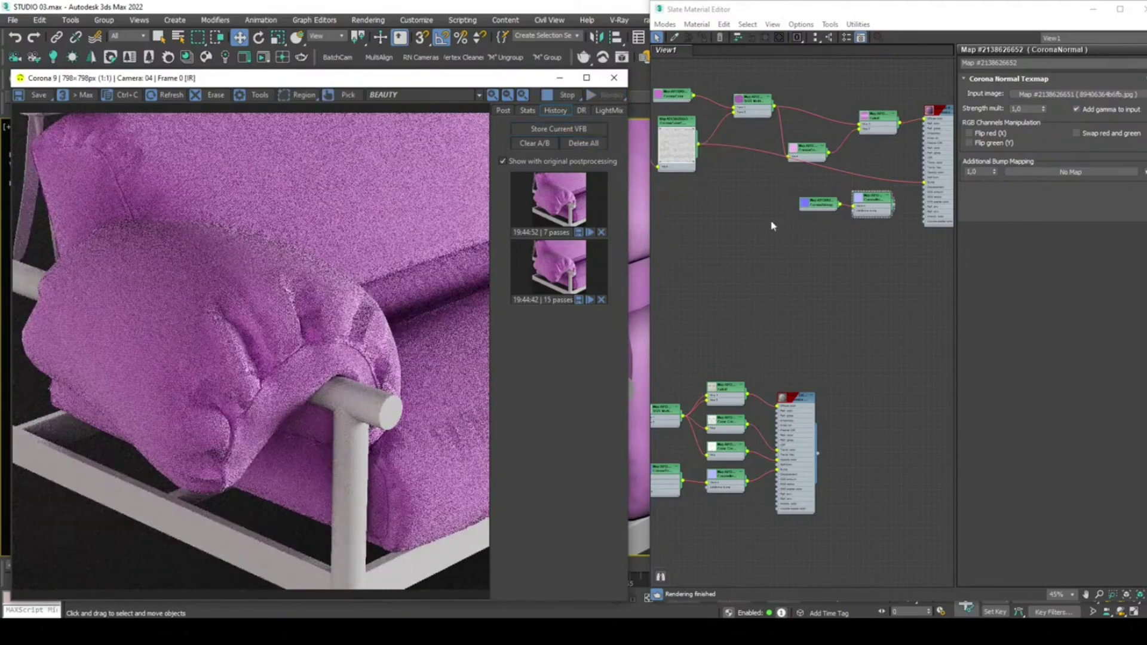
pyautogui.scroll(4, 278, 312)
pyautogui.scroll(-4, 278, 314)
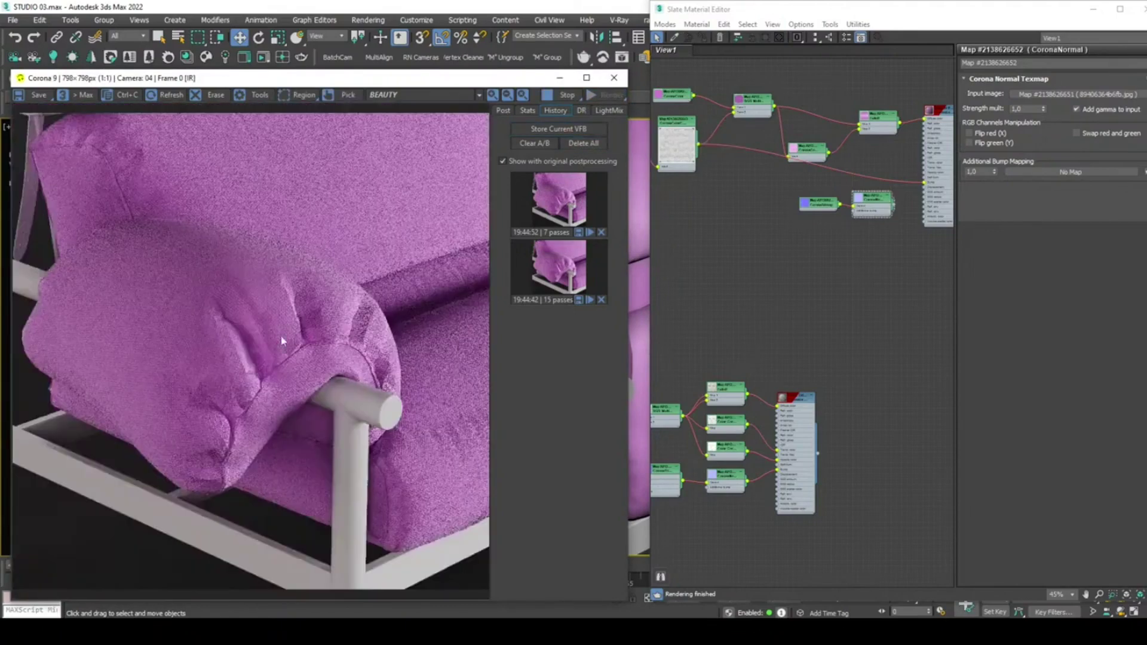
pyautogui.scroll(4, 230, 273)
pyautogui.scroll(-4, 234, 285)
# Move the color-corrected linen weave node slightly away from the color node and review the fabric network.
pyautogui.moveTo(681, 165); pyautogui.dragTo(709, 185)
pyautogui.moveTo(752, 122); pyautogui.dragTo(764, 153, button='middle')
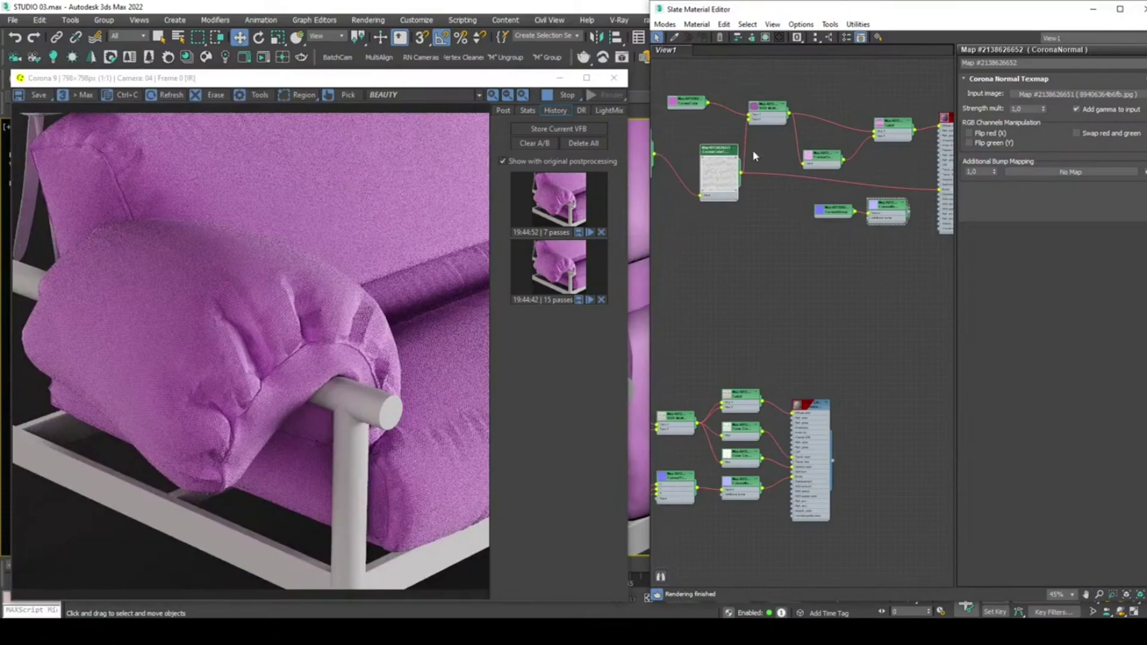
pyautogui.scroll(-3, 806, 192)
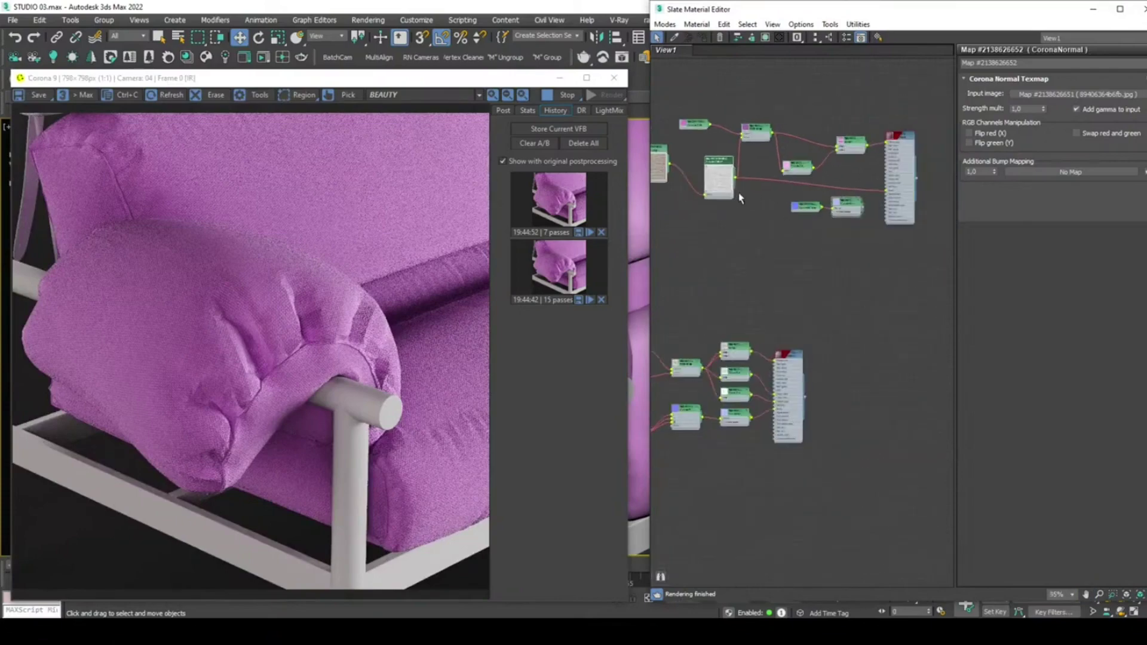
pyautogui.scroll(2, 292, 323)
pyautogui.scroll(-2, 292, 323)
# Store the current weave-bump render in the frame buffer history and set it as the comparison's A image.
pyautogui.click(553, 130)
pyautogui.click(572, 201)
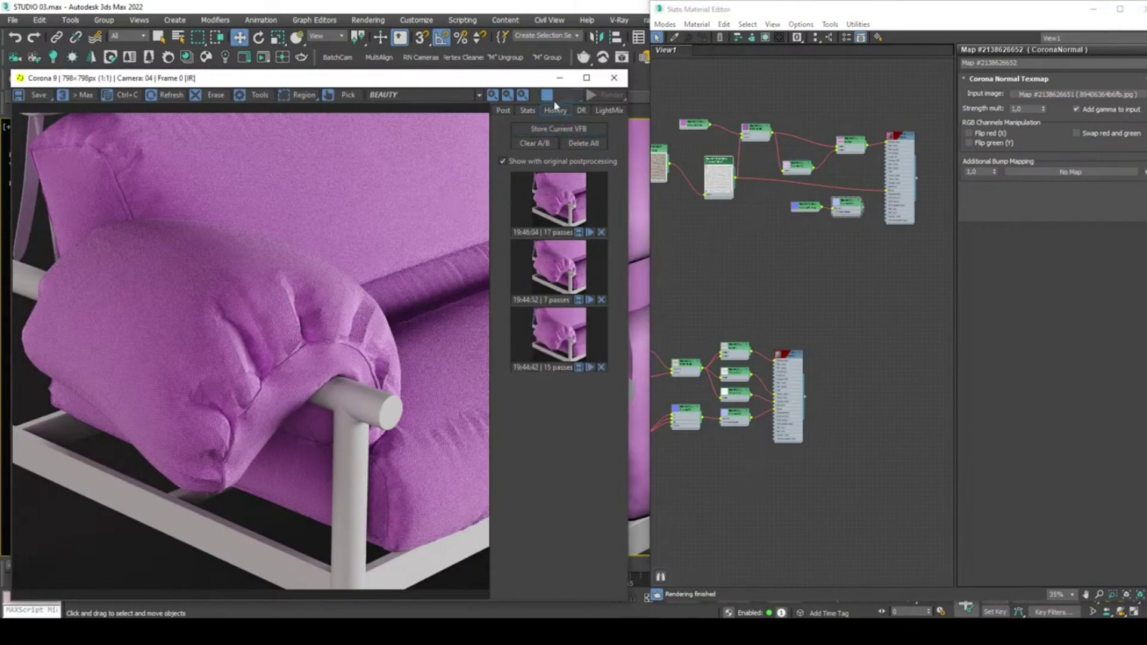
pyautogui.click(551, 272)
pyautogui.click(562, 185)
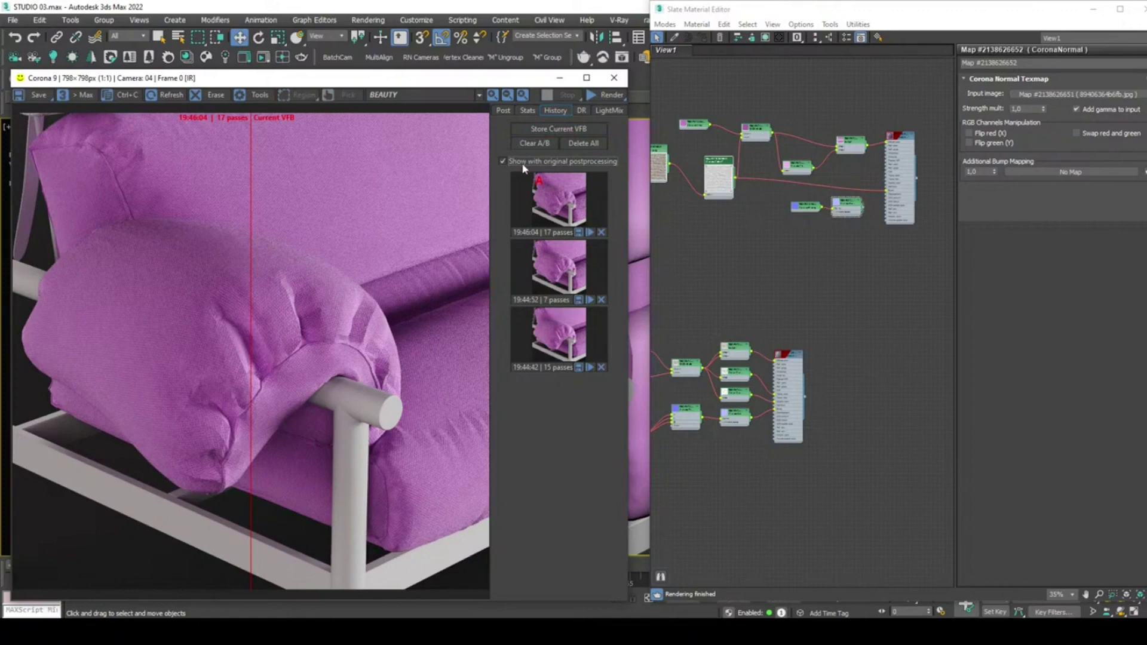
# Switch the comparison's A image between the stored renders, ending on the 19:44:52 render against the current frame.
pyautogui.click(547, 257)
pyautogui.click(549, 188)
pyautogui.click(553, 284)
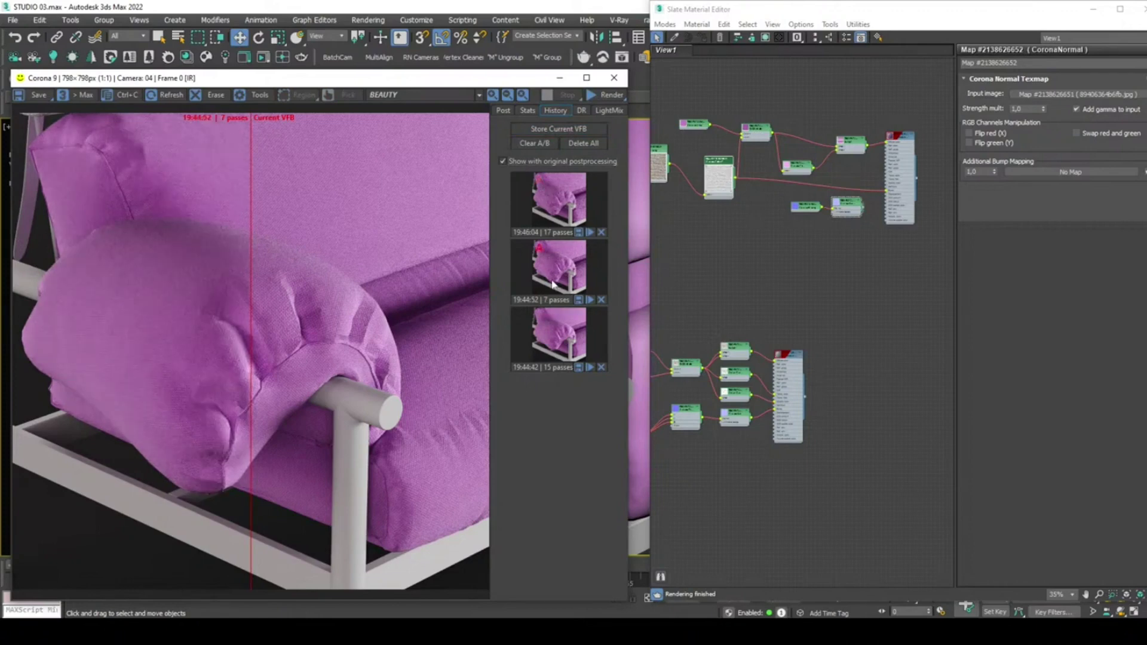
pyautogui.click(547, 346)
pyautogui.click(550, 274)
# Compare the 19:44:52 render with the current frame across the cushion's armrest folds, and shift the color-corrected weave node slightly.
pyautogui.moveTo(248, 286); pyautogui.dragTo(273, 294)
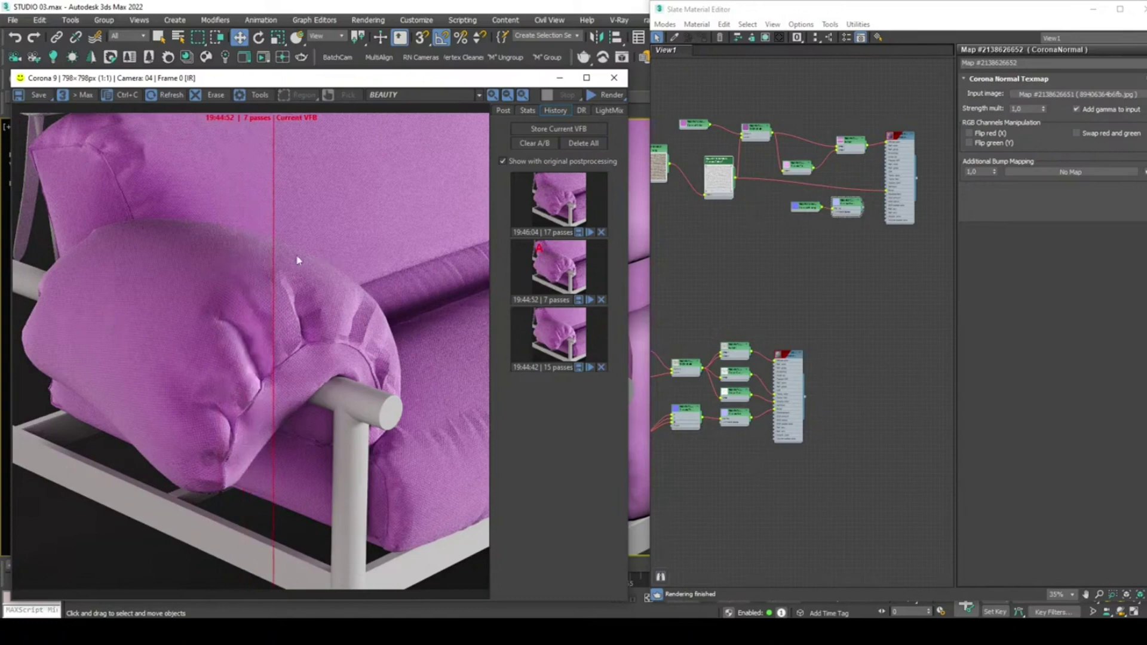
pyautogui.moveTo(276, 253); pyautogui.dragTo(143, 289)
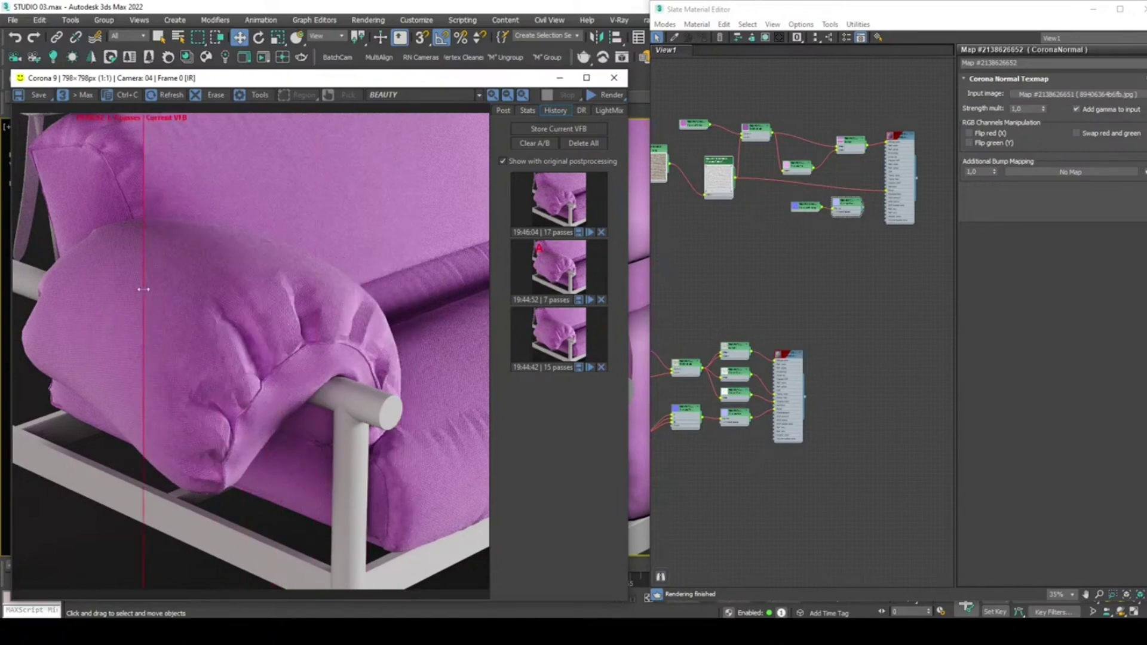
pyautogui.moveTo(722, 182); pyautogui.dragTo(713, 173)
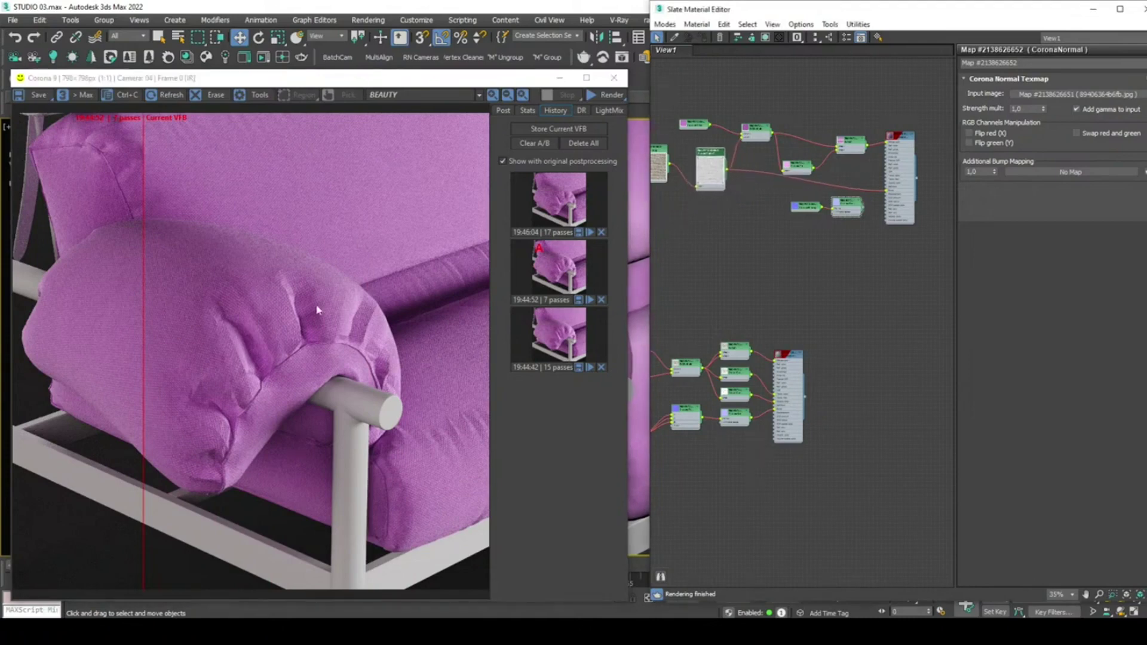
pyautogui.click(149, 301)
pyautogui.moveTo(145, 295); pyautogui.dragTo(397, 312)
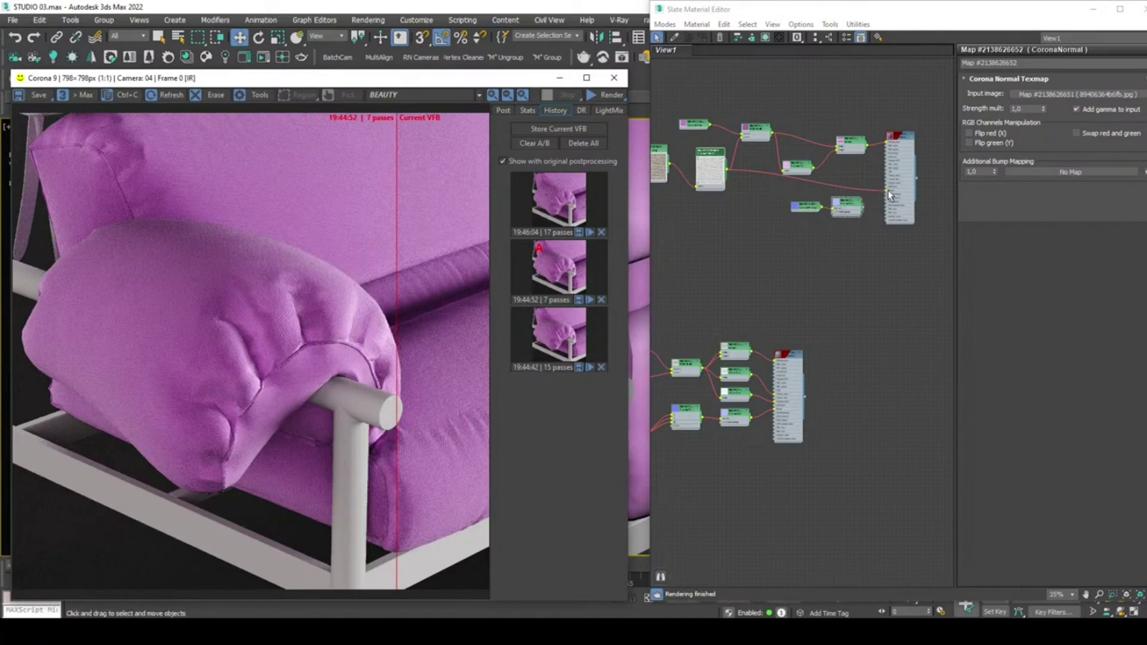
pyautogui.moveTo(398, 208); pyautogui.dragTo(209, 209)
# Connect the CoronaNormal map to the fabric material's Bump in place of the color-corrected linen weave map.
pyautogui.scroll(-6, 859, 184)
pyautogui.scroll(10, 858, 183)
pyautogui.scroll(-3, 863, 199)
pyautogui.moveTo(872, 201); pyautogui.dragTo(917, 174)
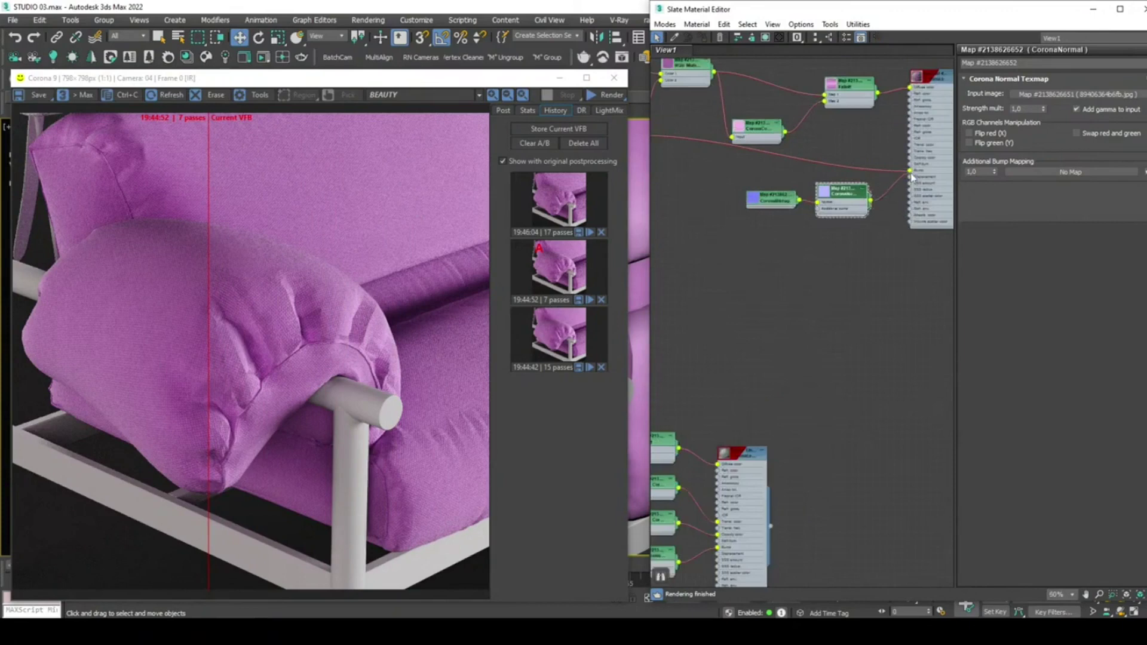
pyautogui.scroll(-6, 913, 176)
pyautogui.scroll(3, 912, 176)
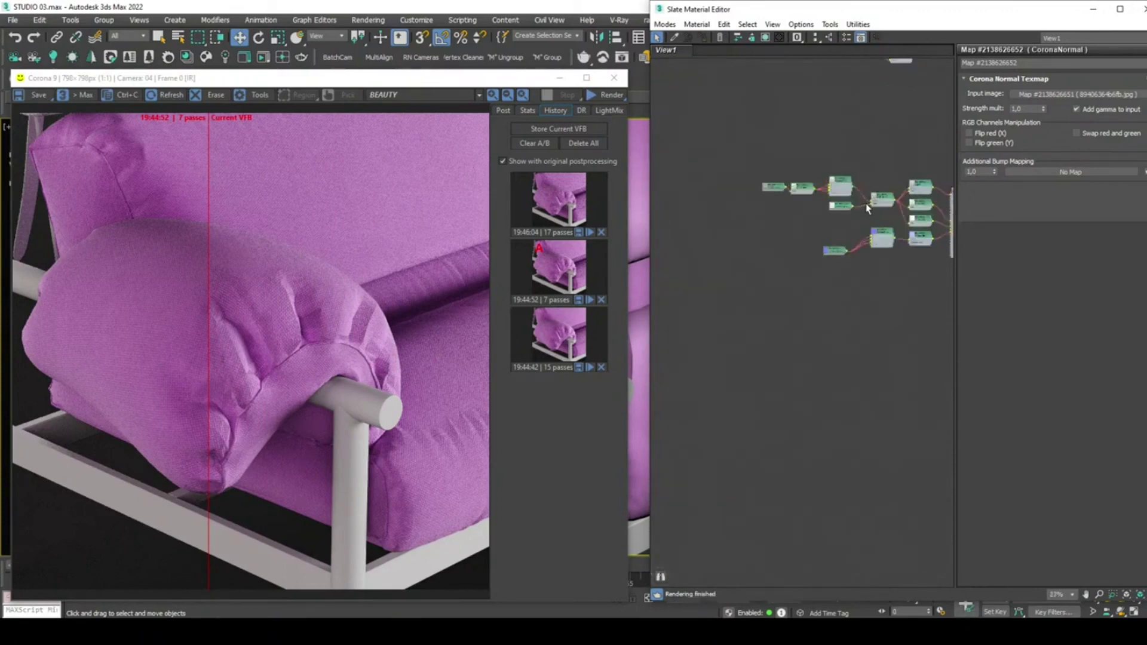
pyautogui.click(640, 342)
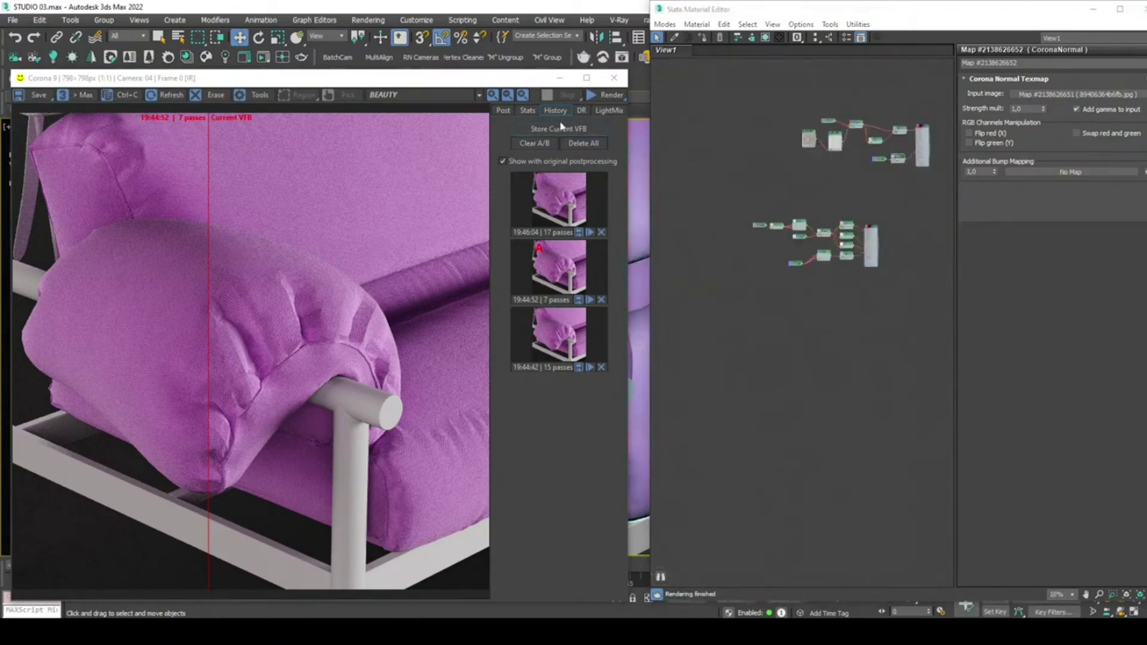